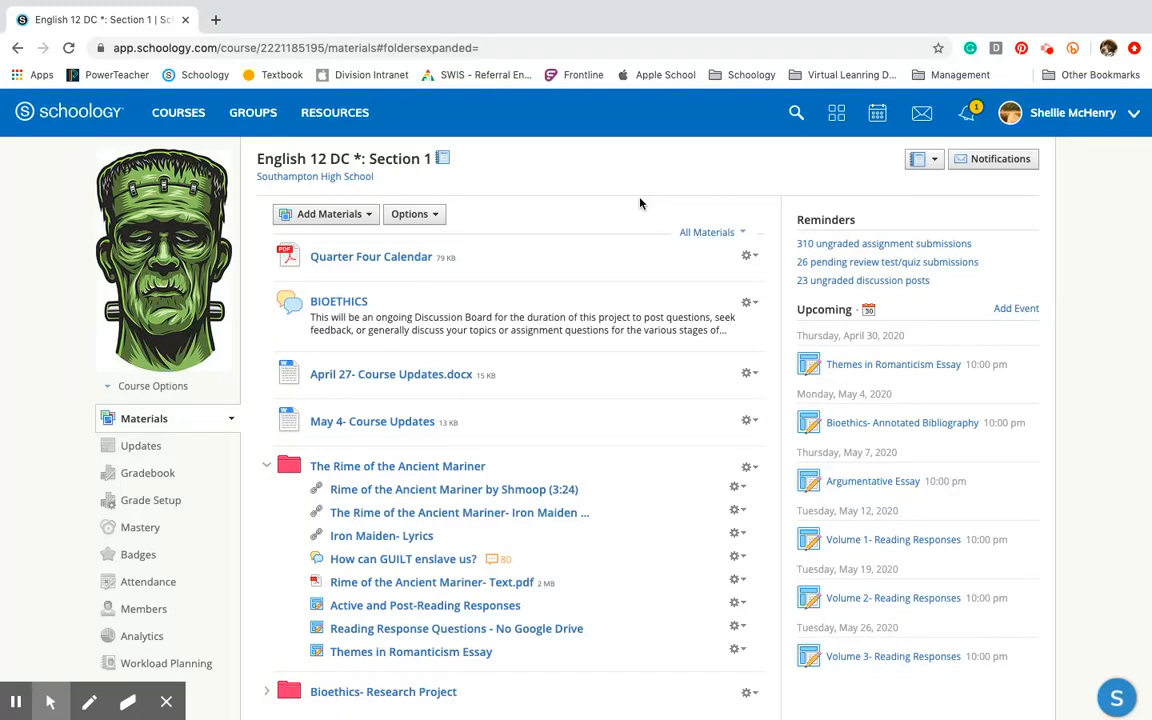
# - Try pink as the folder colour in a new folder form and discard the form
pyautogui.click(369, 216)
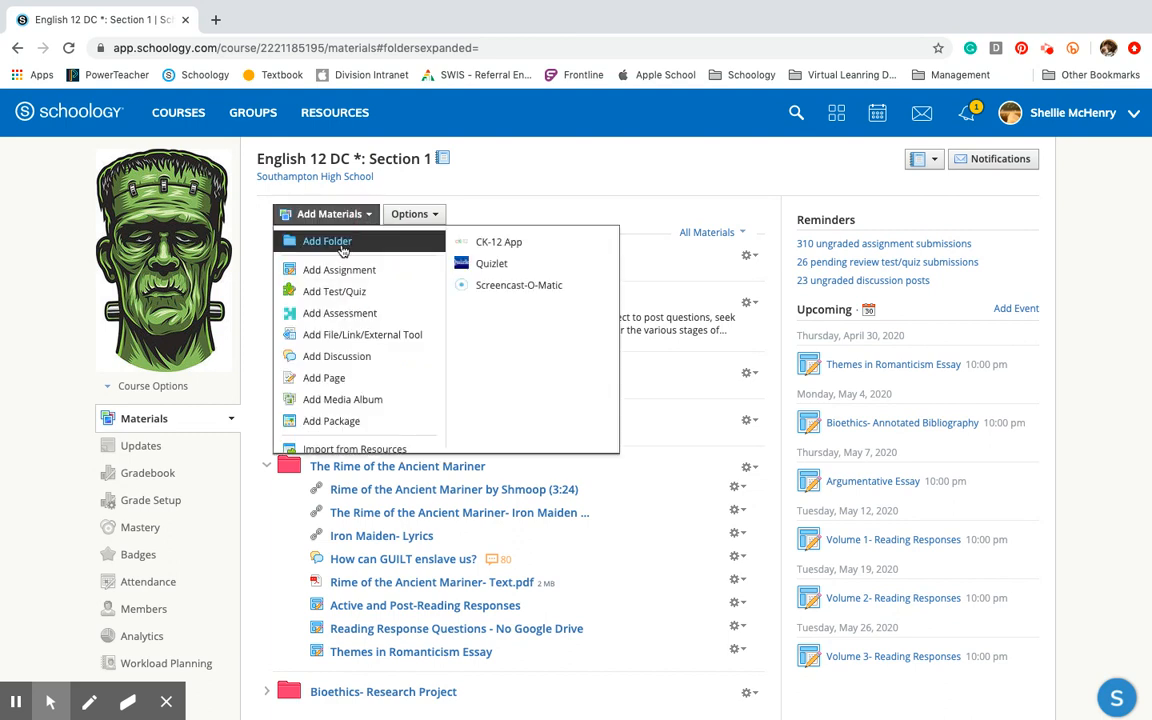
pyautogui.click(335, 243)
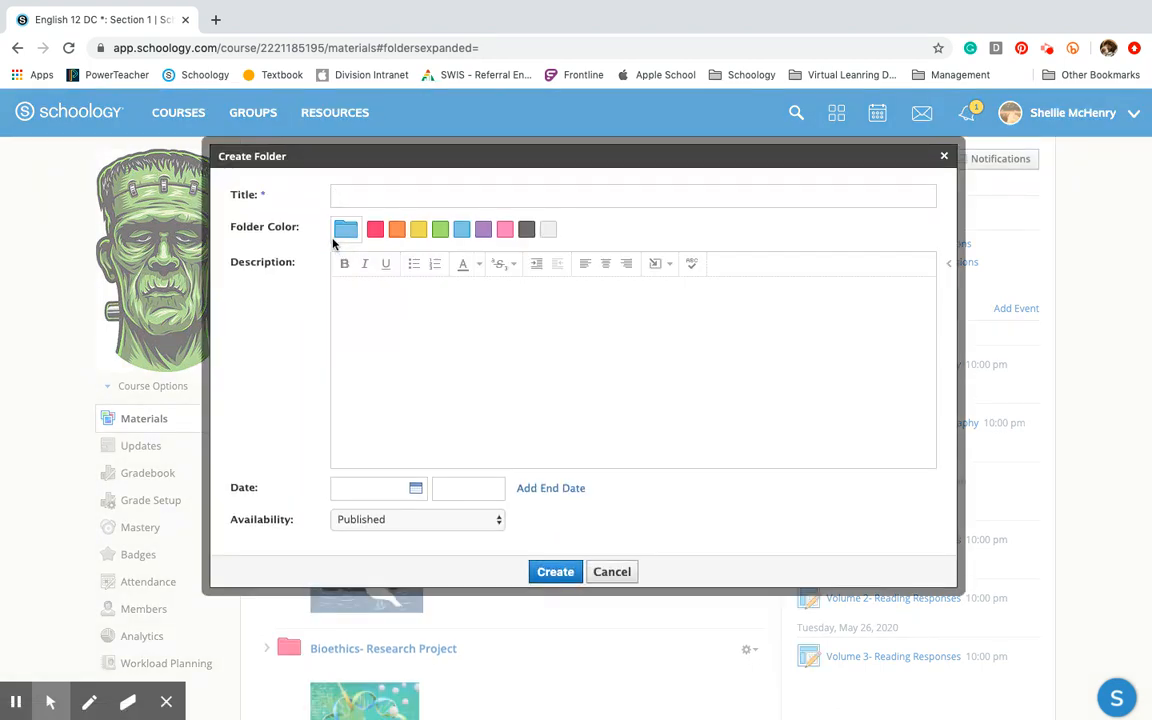
pyautogui.click(505, 230)
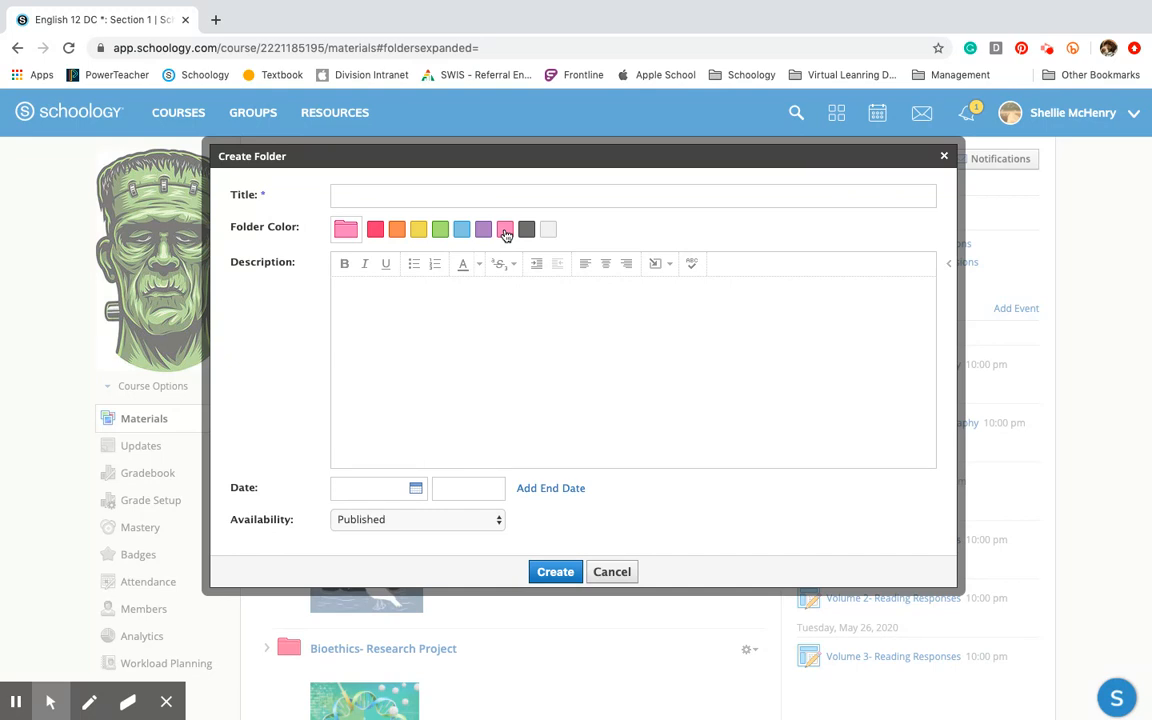
pyautogui.click(615, 577)
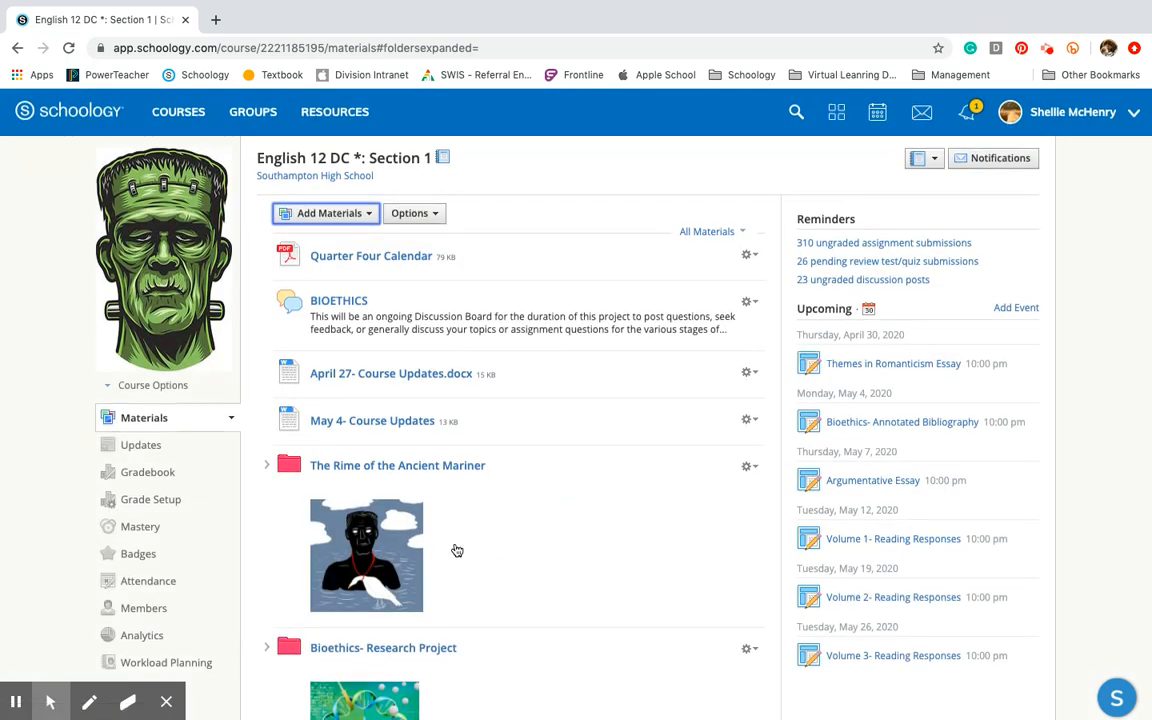
# - Examine the colour coding of the existing folders in the course materials list
pyautogui.scroll(-3, 457, 551)
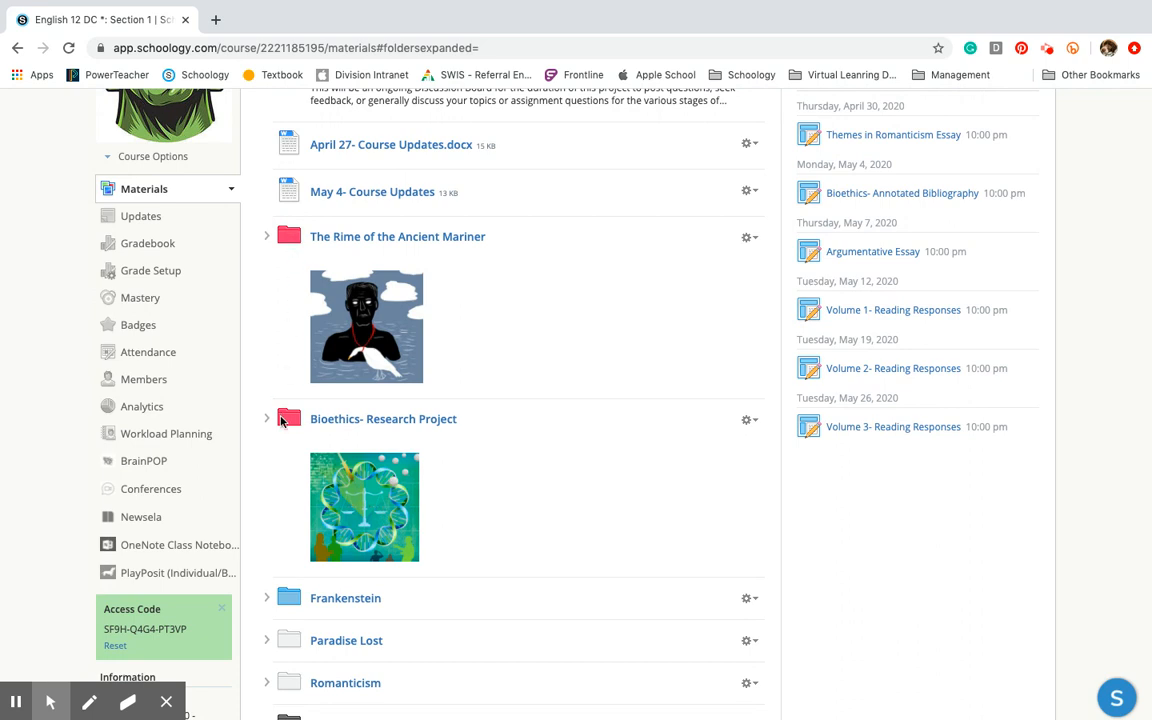
pyautogui.scroll(-2, 436, 514)
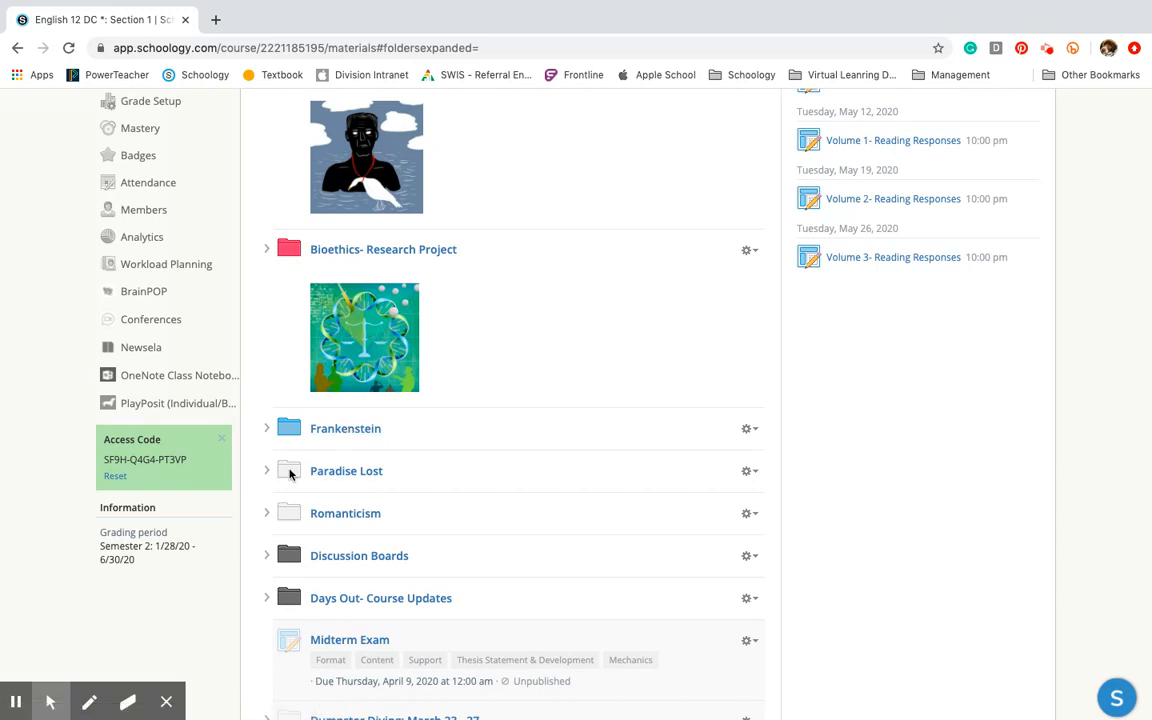
pyautogui.moveTo(289, 474); pyautogui.dragTo(286, 604)
# - Examine the content types insertable into a new folder's description, and look over the pictures displayed under the existing folders
pyautogui.scroll(4, 508, 526)
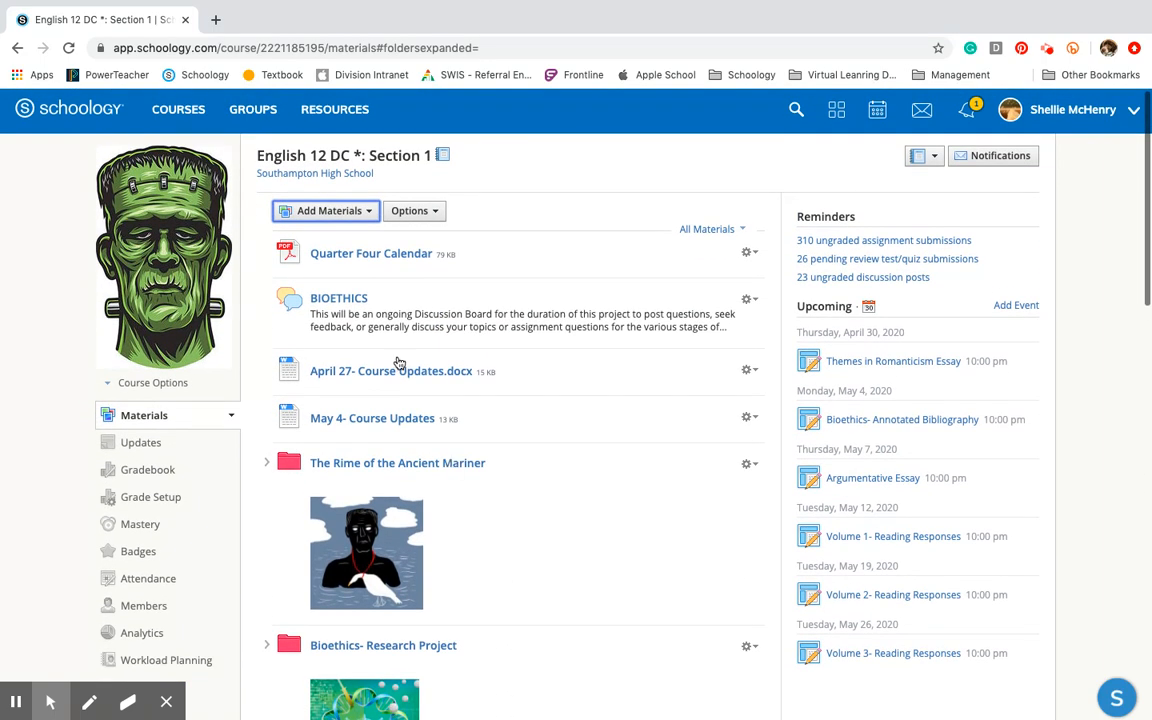
pyautogui.click(369, 208)
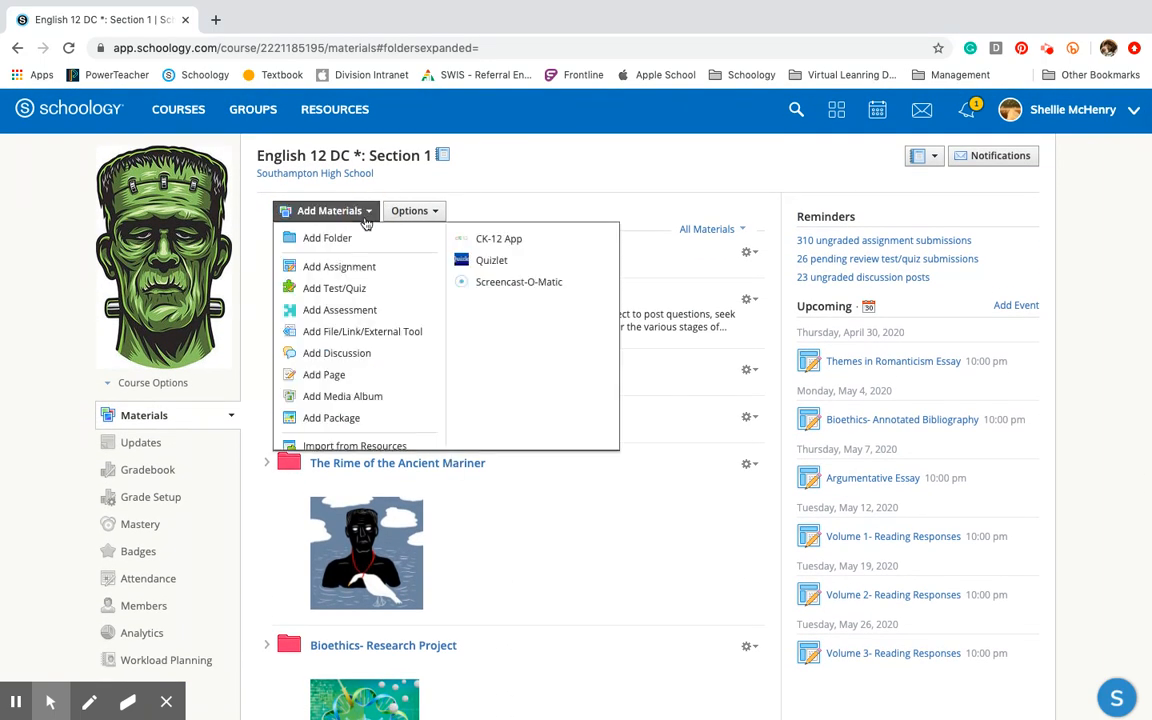
pyautogui.click(336, 238)
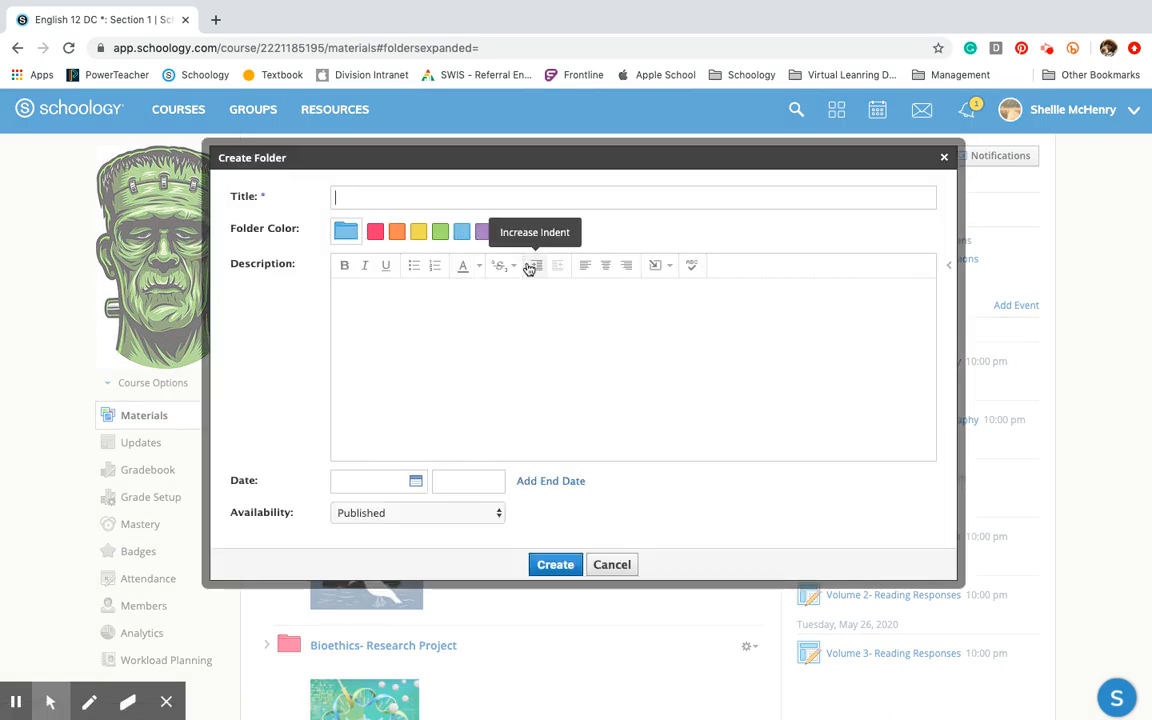
pyautogui.click(672, 275)
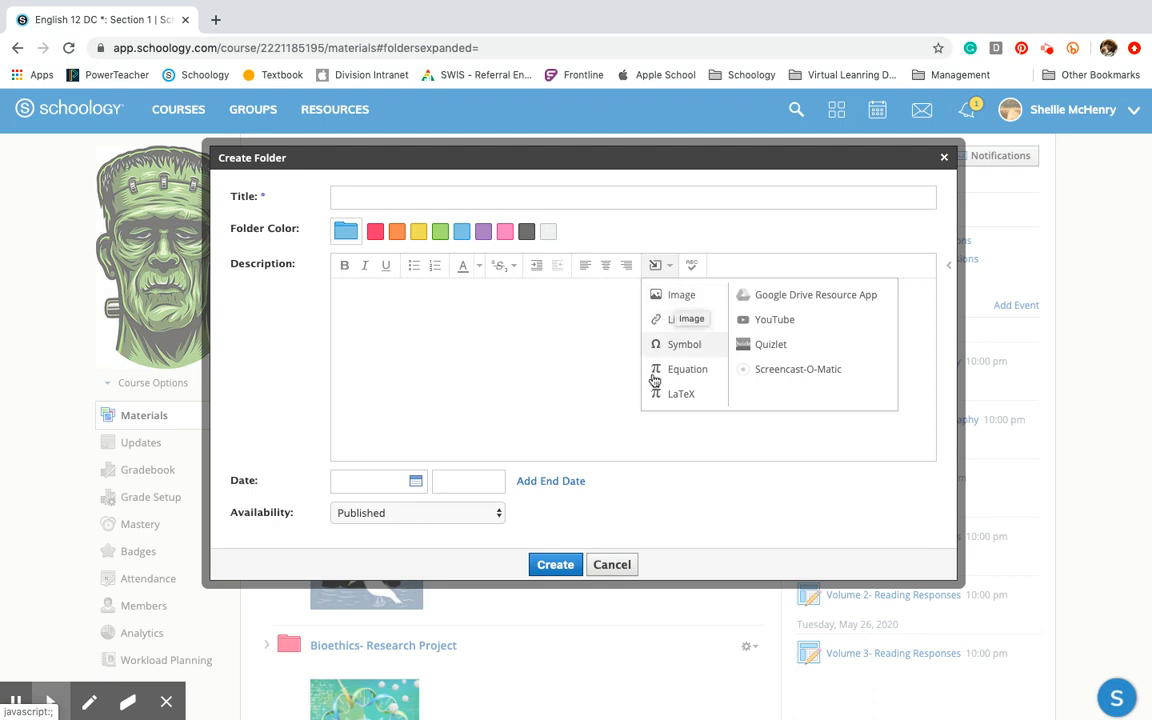
pyautogui.click(623, 568)
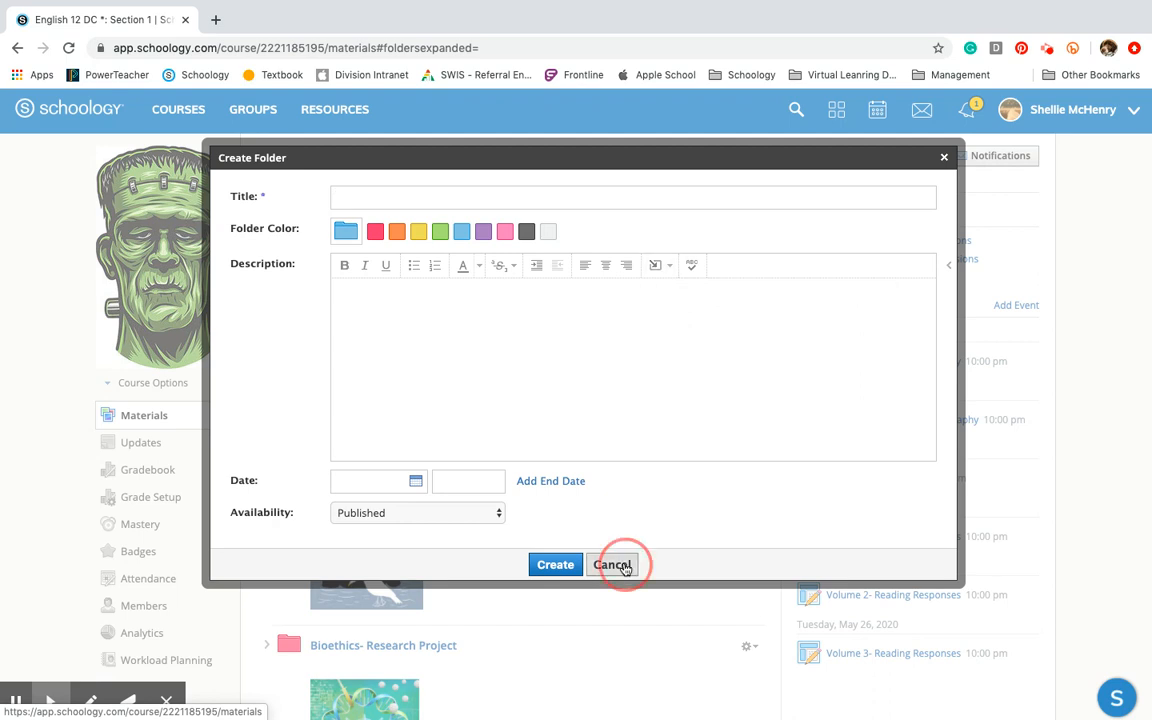
pyautogui.scroll(-2, 453, 577)
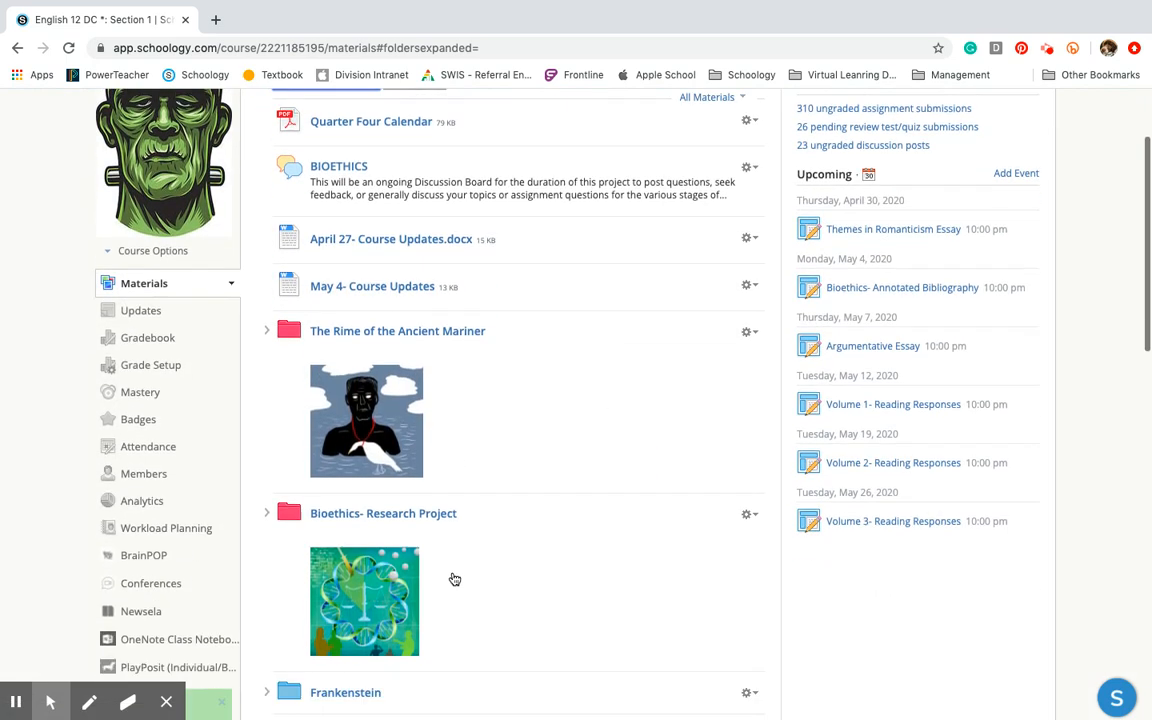
pyautogui.scroll(-1, 454, 579)
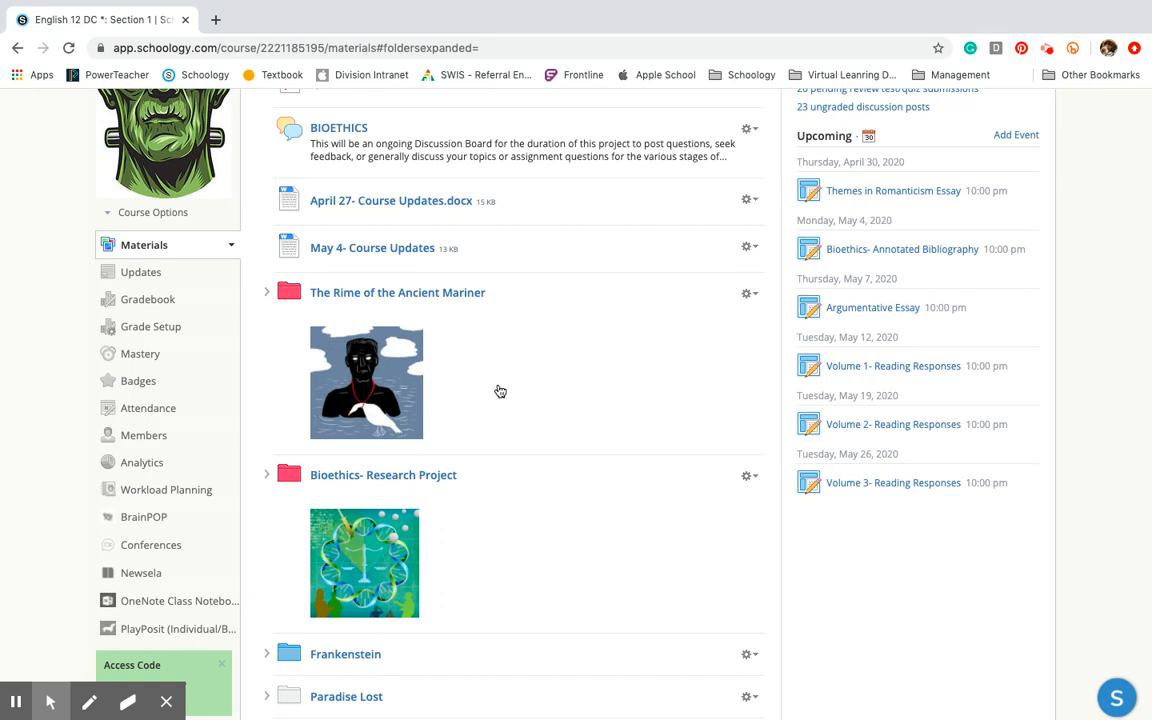
# - Review the availability choices and end date fields for a new folder, closing the form without creating it
pyautogui.scroll(4, 500, 391)
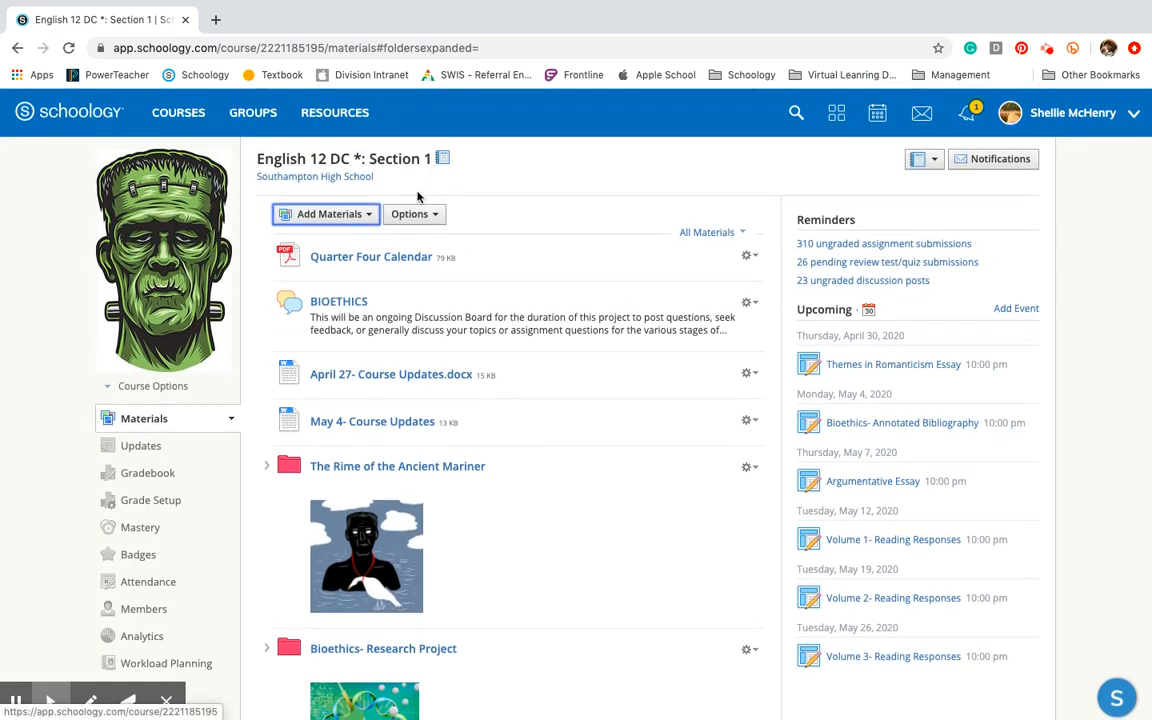
pyautogui.click(368, 222)
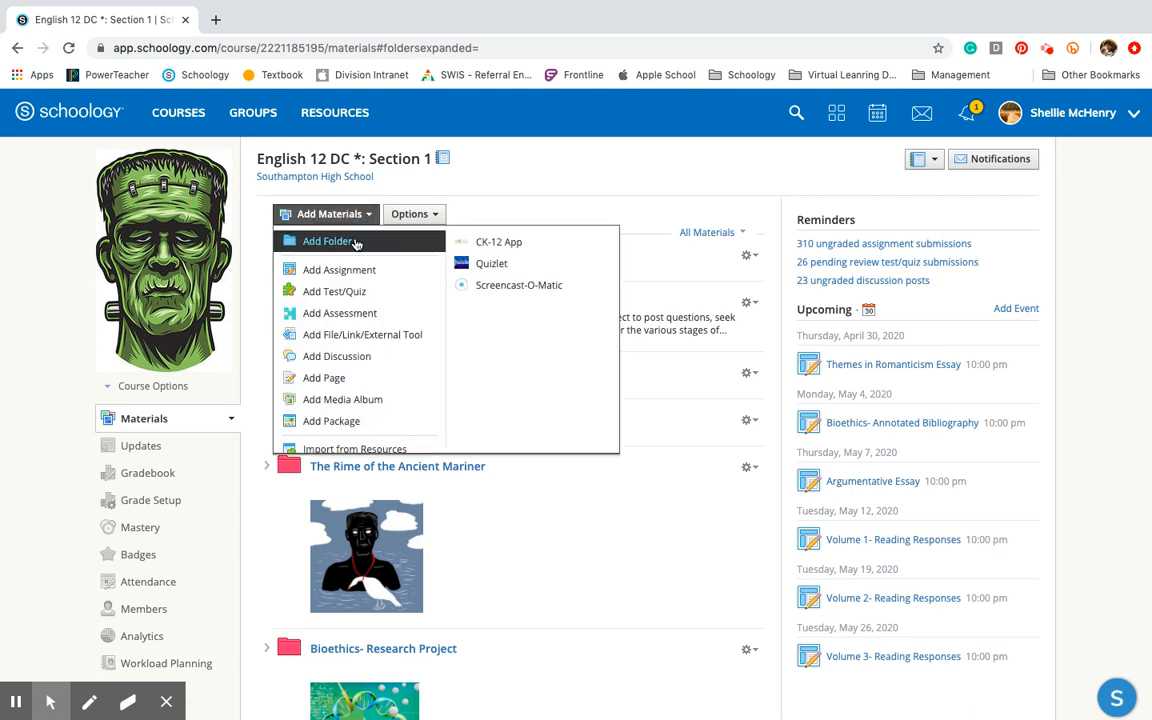
pyautogui.click(355, 243)
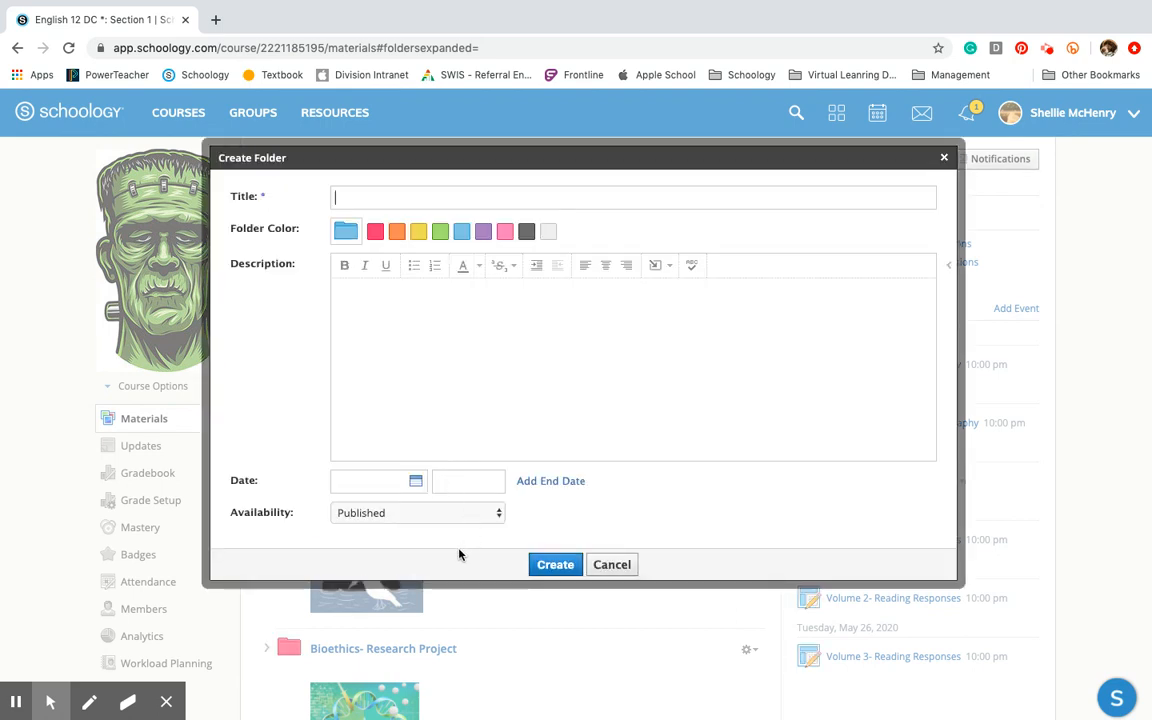
pyautogui.click(499, 516)
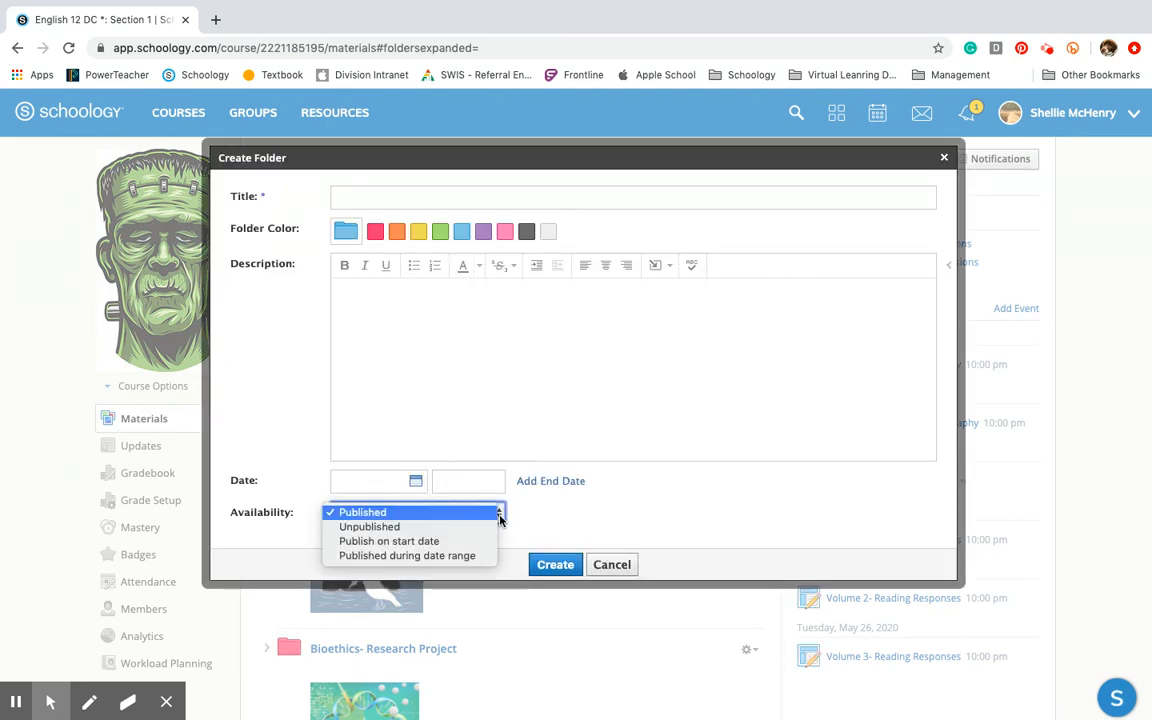
pyautogui.click(497, 517)
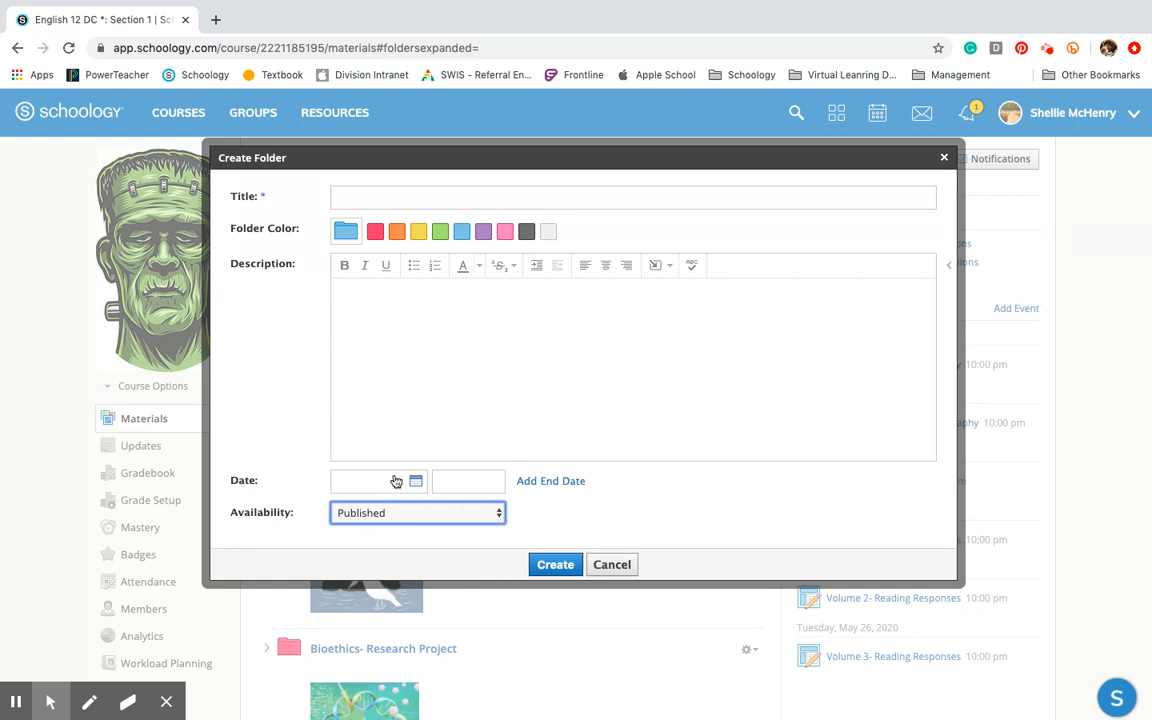
pyautogui.click(551, 484)
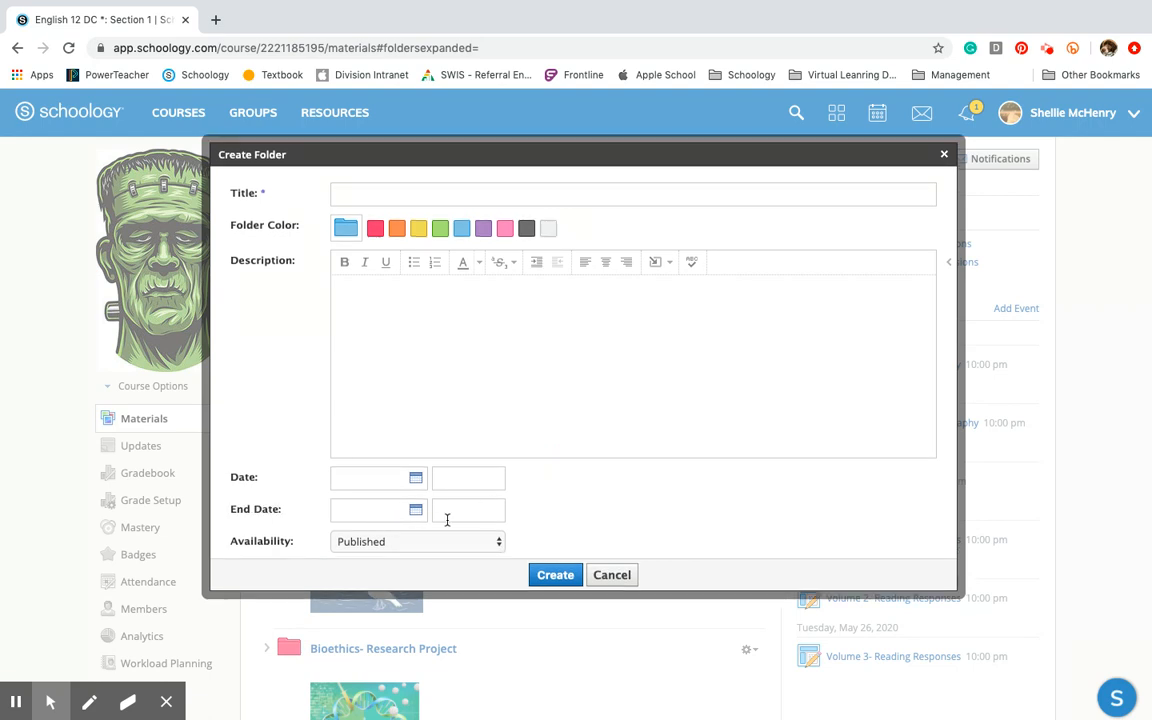
pyautogui.click(627, 577)
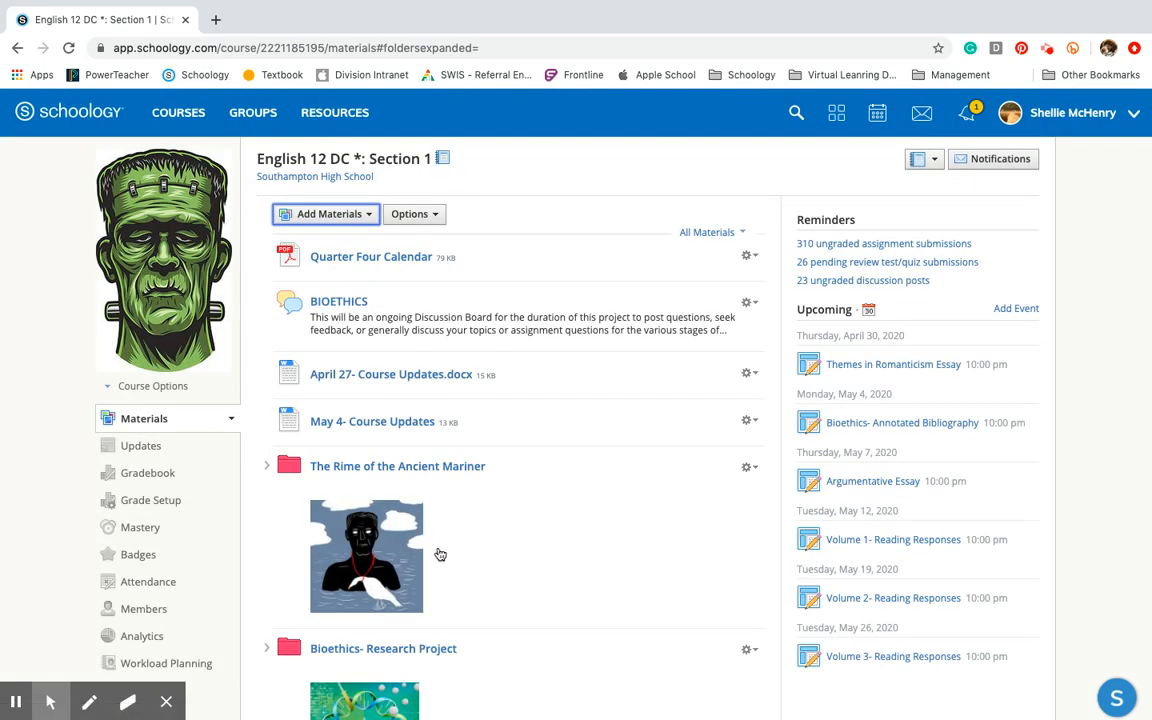
# - Review the actions available for the folder The Rime of the Ancient Mariner
pyautogui.scroll(-3, 408, 533)
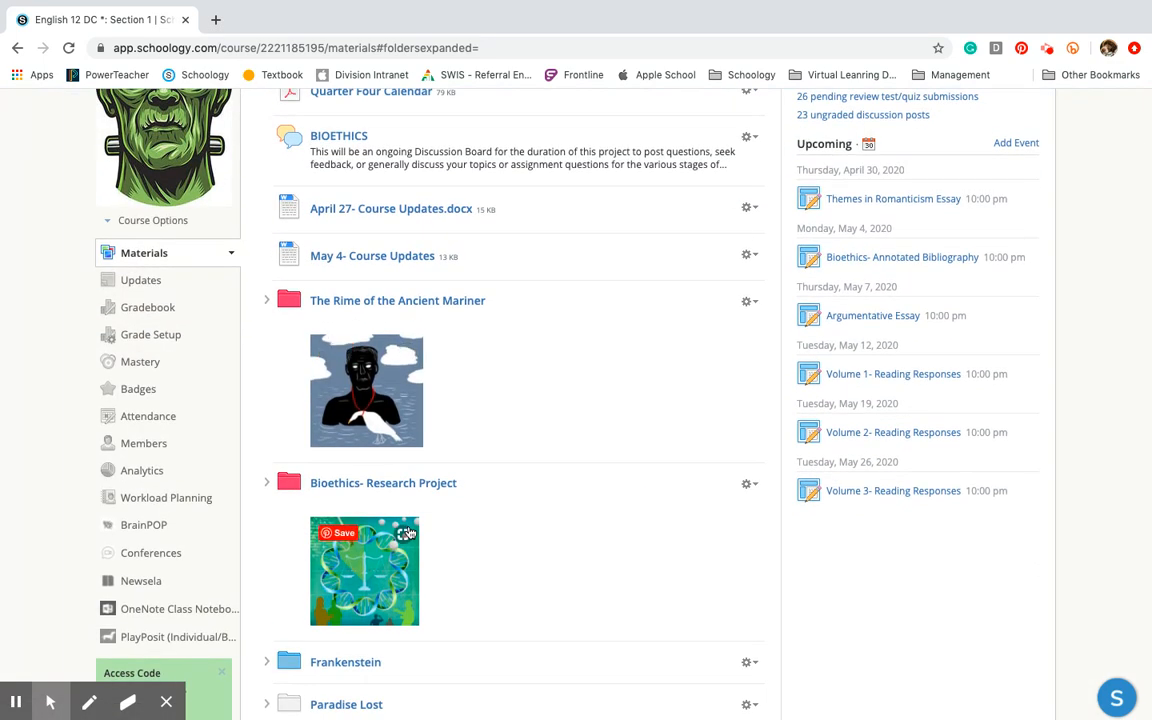
pyautogui.click(750, 303)
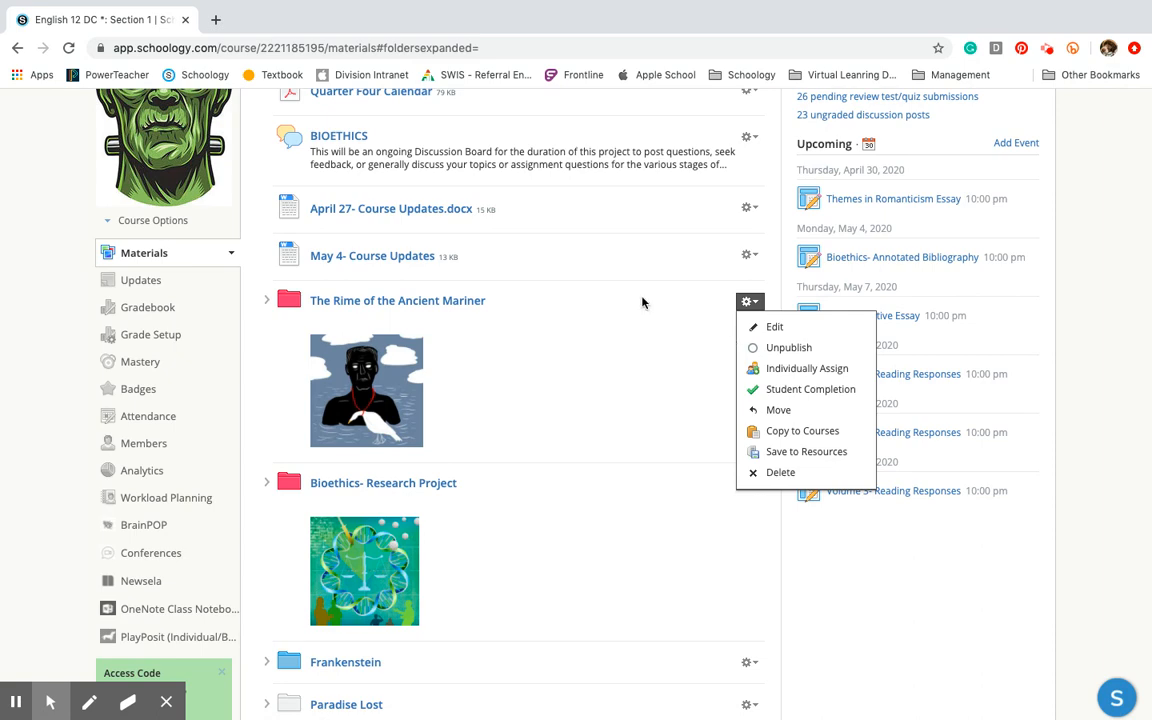
pyautogui.scroll(3, 642, 302)
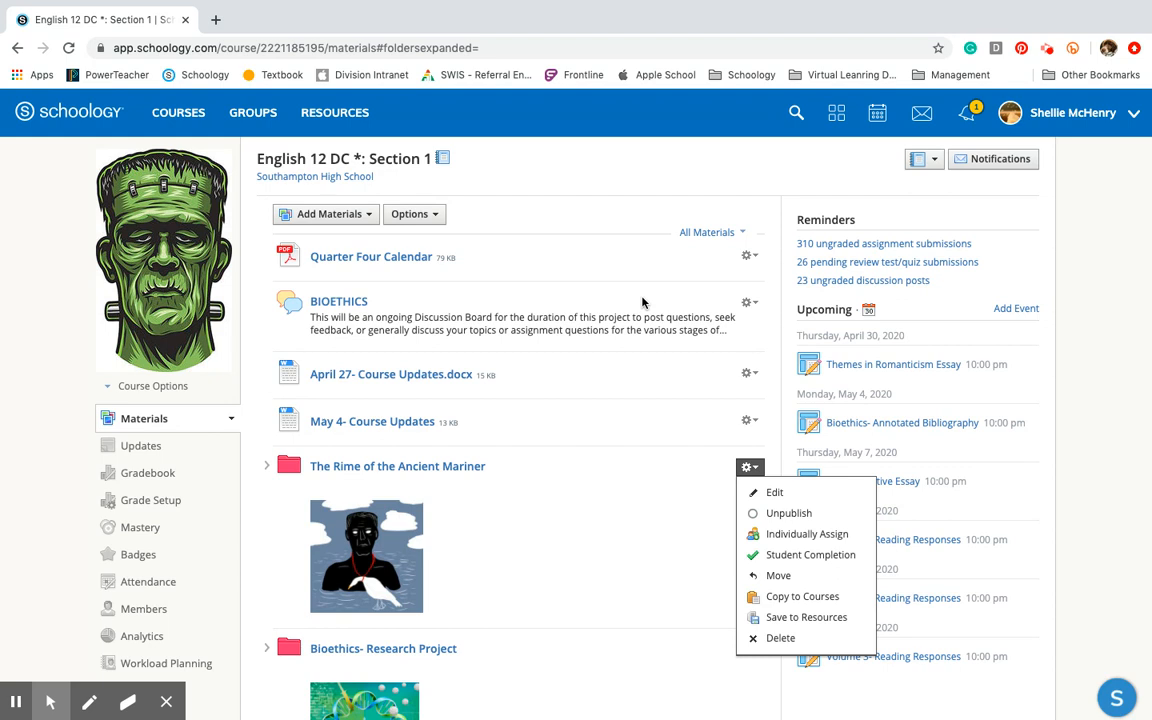
pyautogui.click(601, 226)
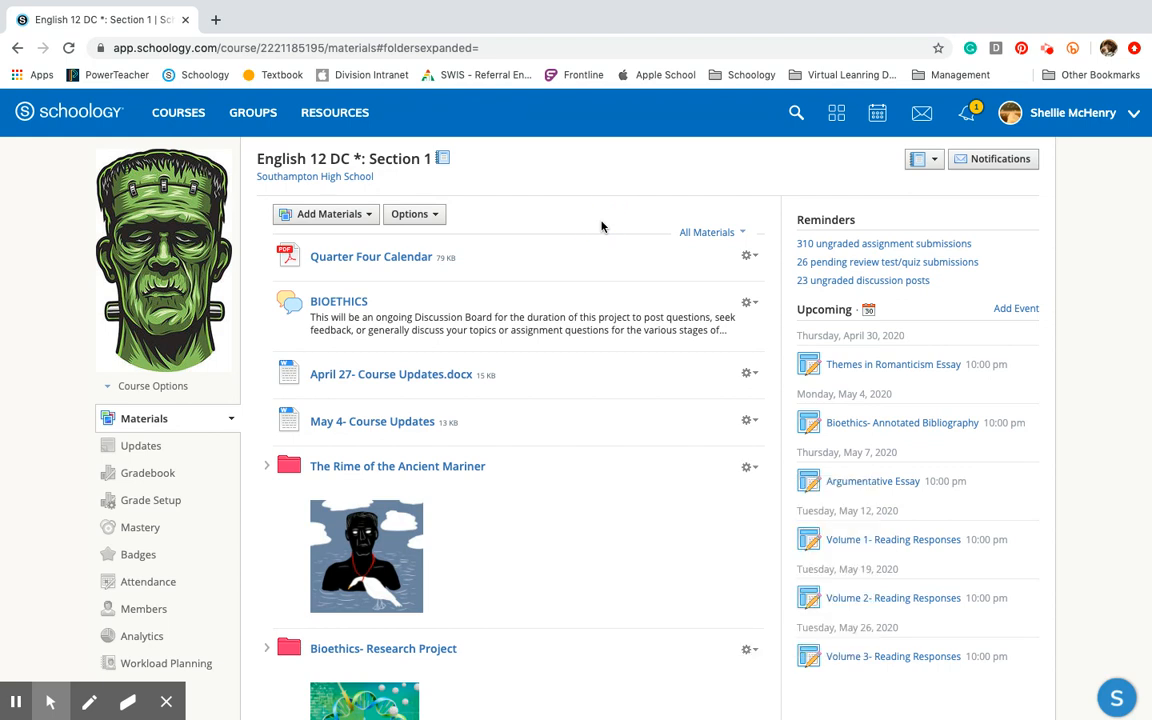
# - Examine the full list of material types that can be added to the course
pyautogui.click(369, 217)
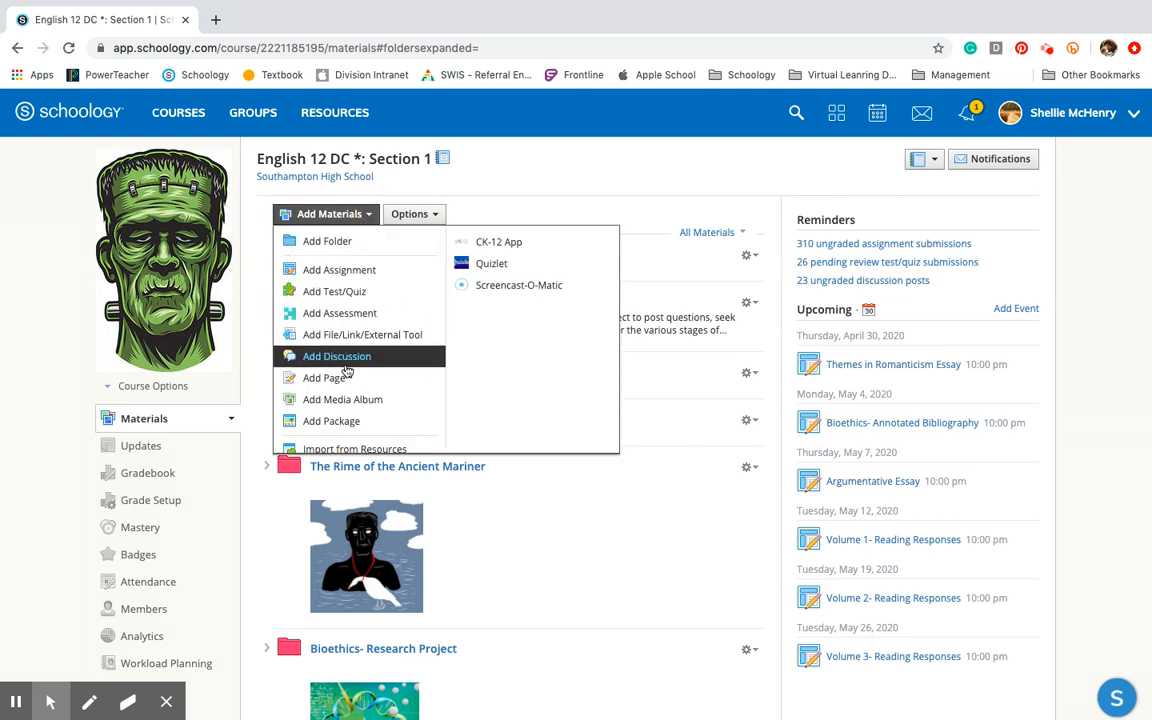
pyautogui.scroll(-1, 344, 434)
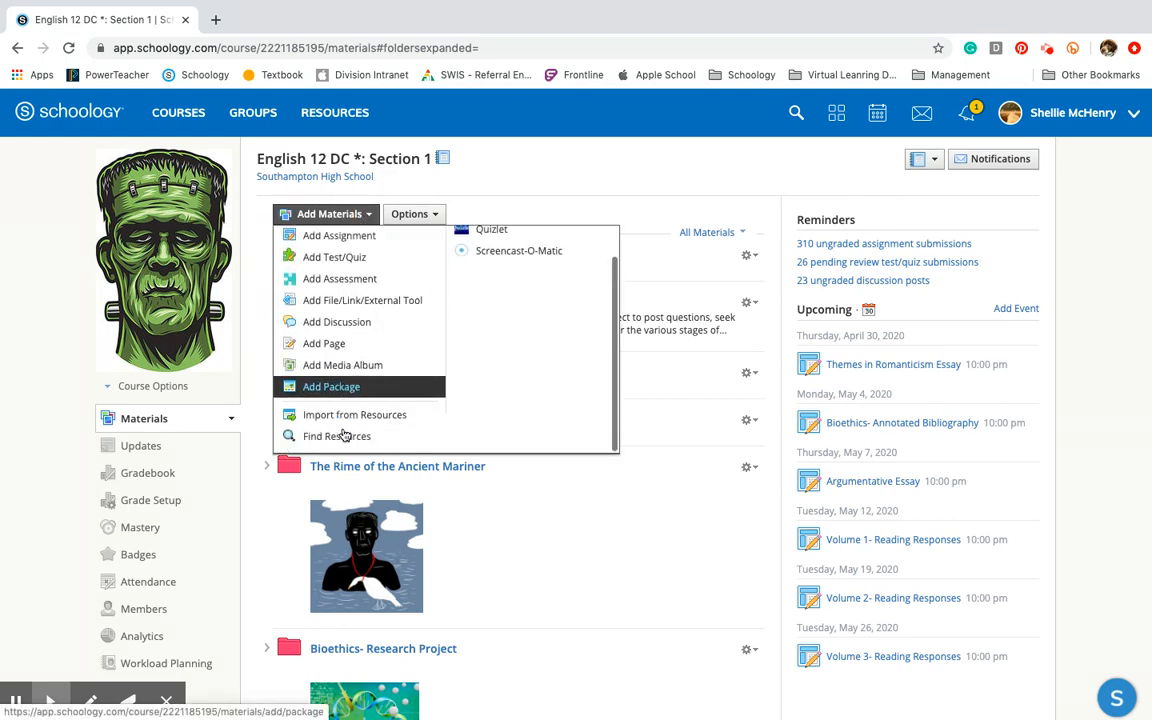
pyautogui.scroll(1, 344, 434)
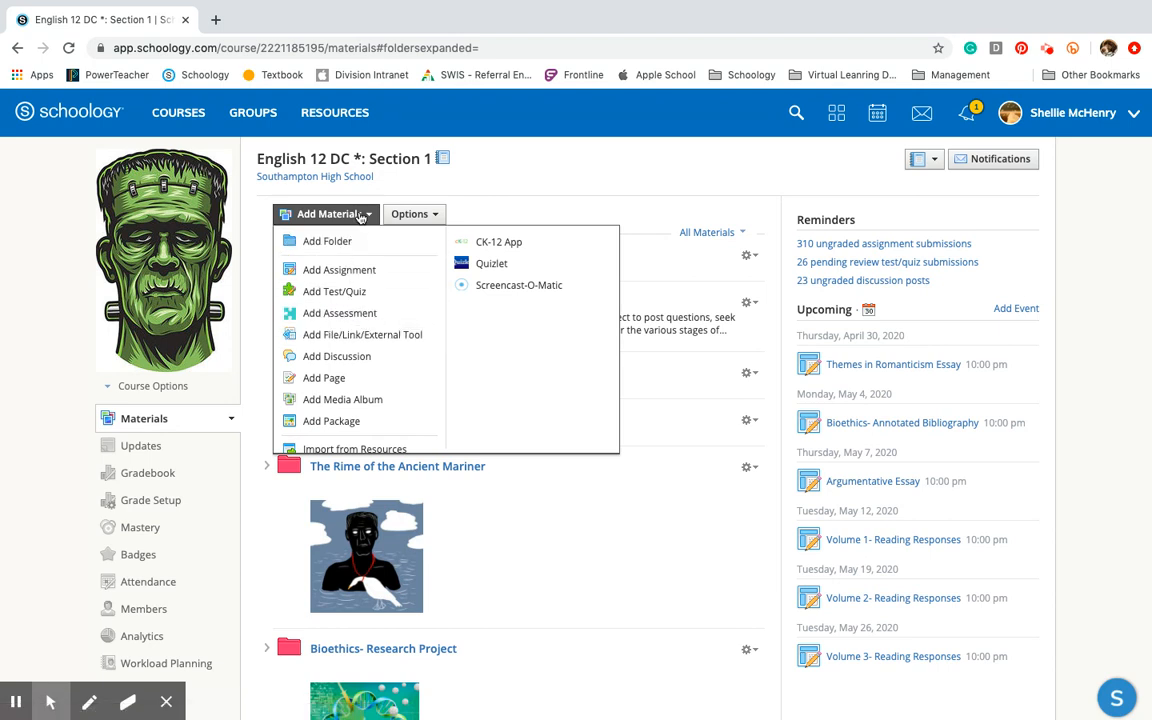
# - View how a local file is attached as course material, closing the forms without choosing a file
pyautogui.click(323, 343)
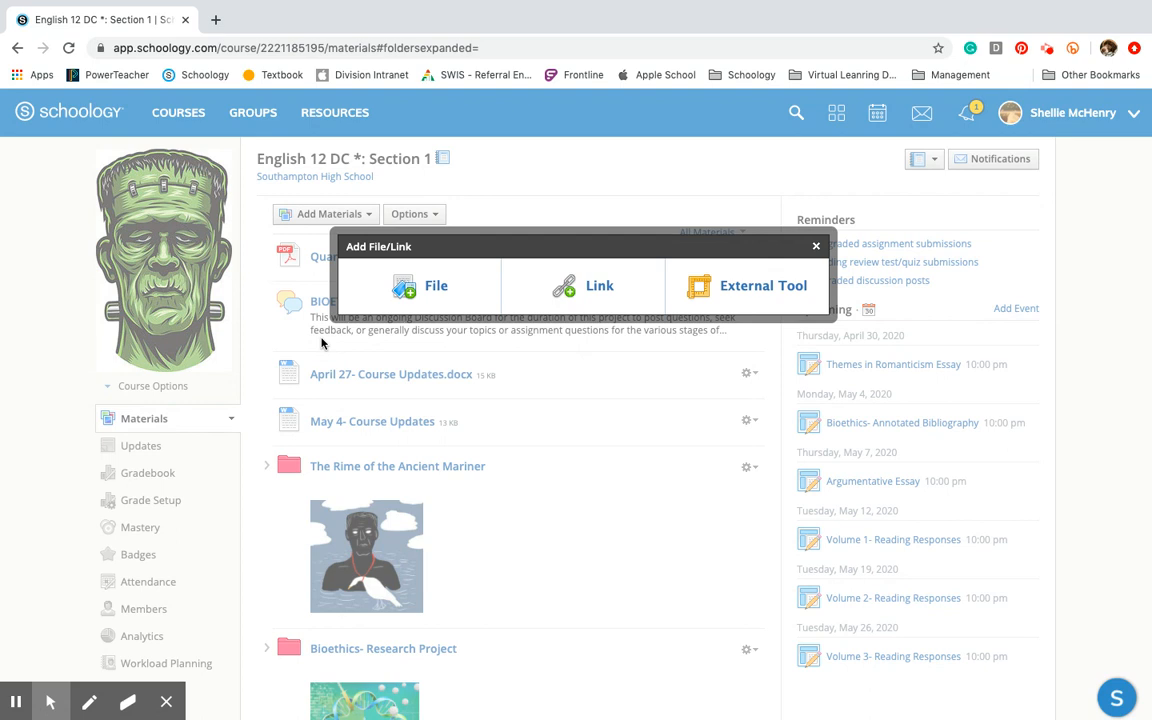
pyautogui.click(446, 288)
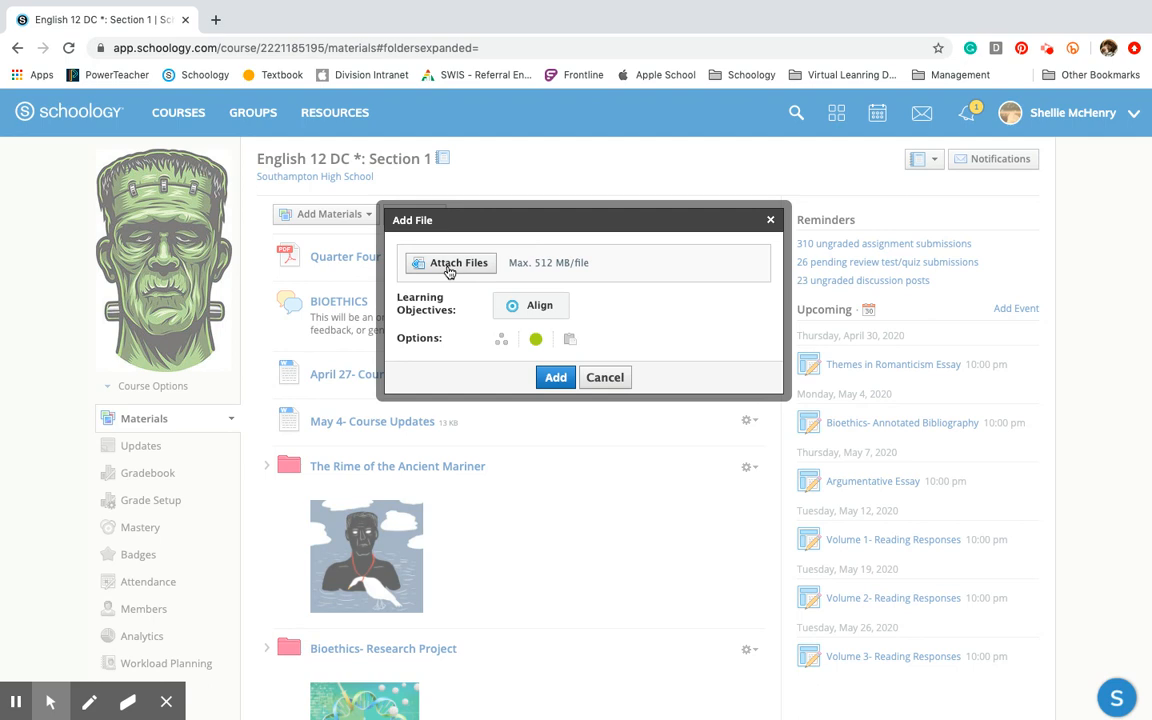
pyautogui.click(449, 272)
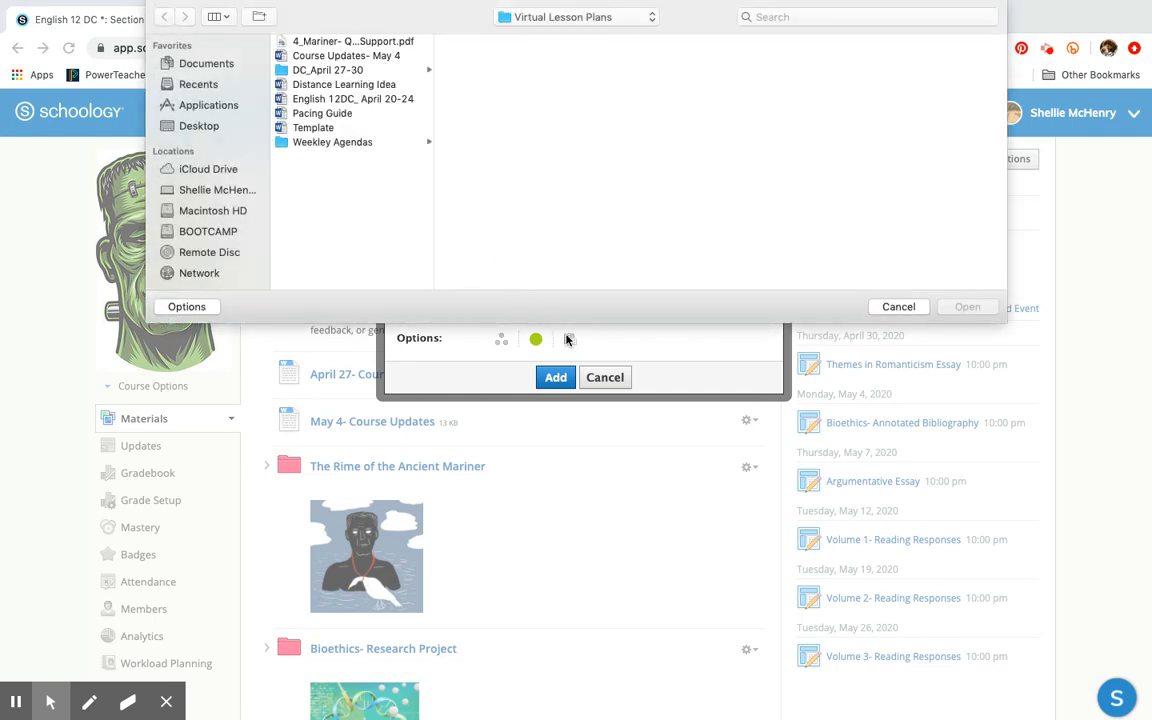
pyautogui.click(896, 307)
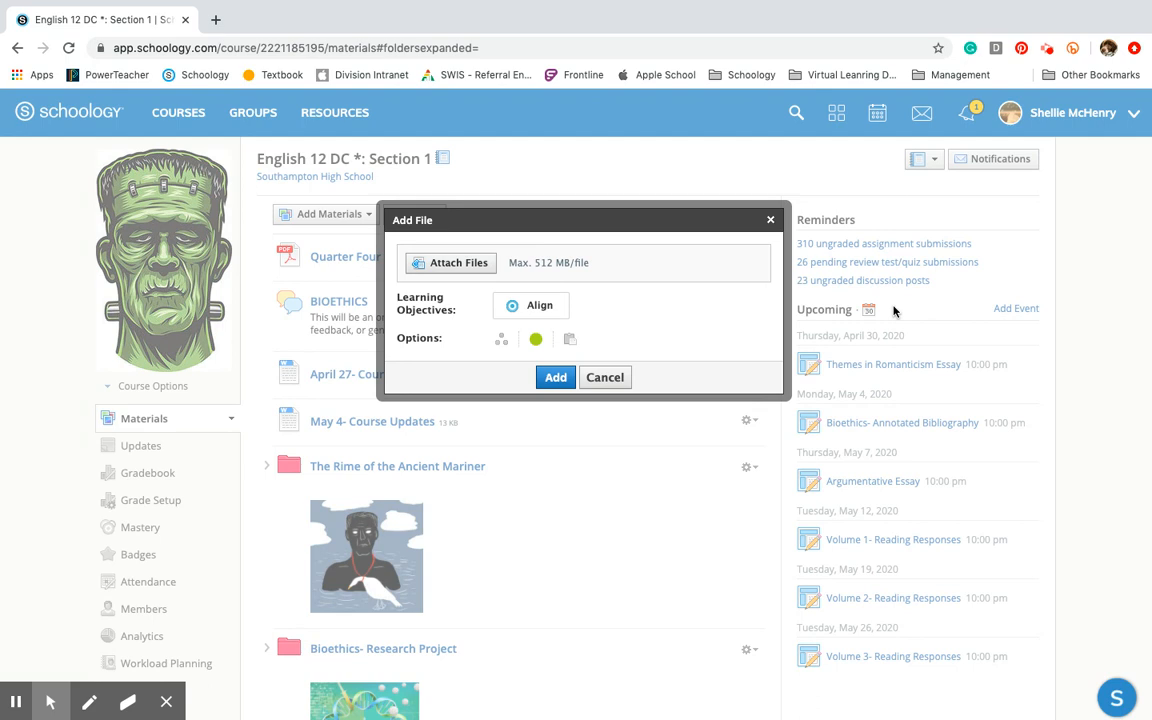
pyautogui.click(771, 222)
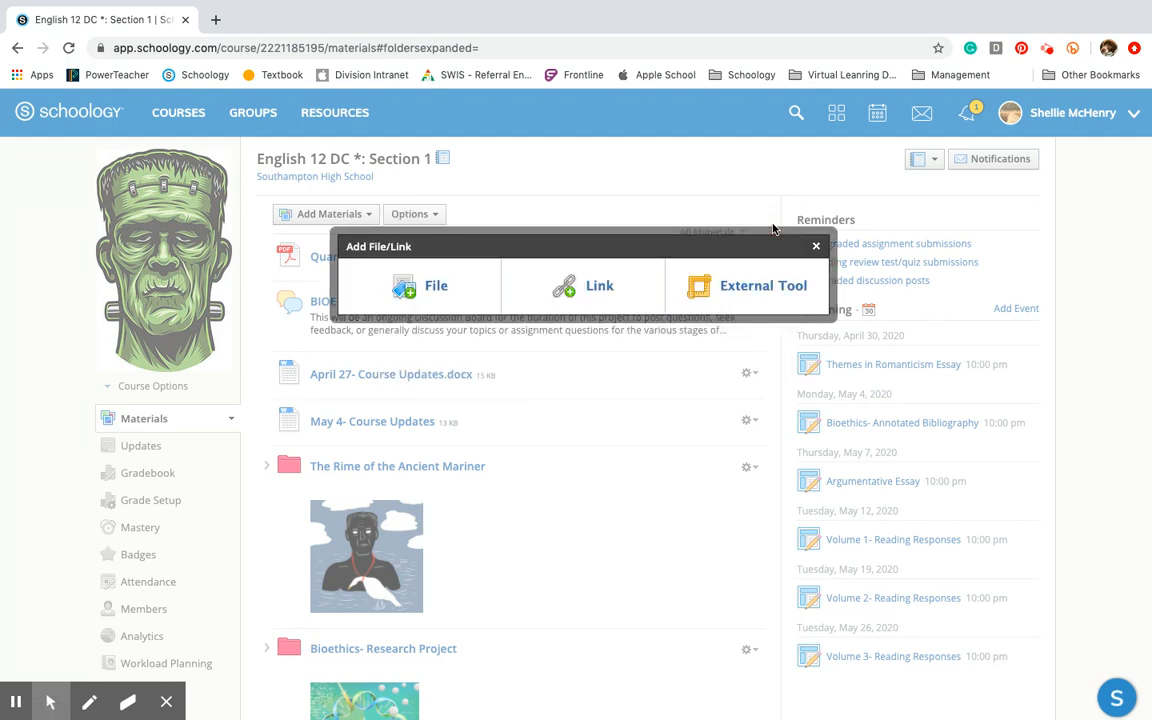
pyautogui.click(816, 248)
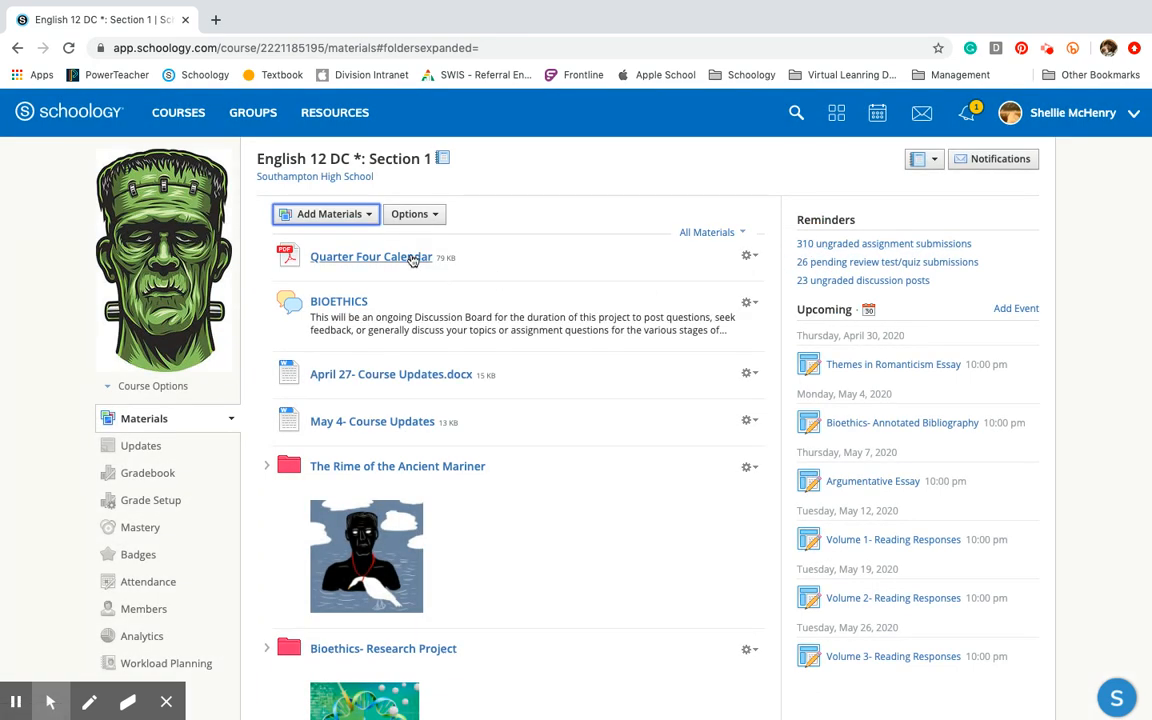
# - Open the Quarter Four Calendar and examine its May and June schedule
pyautogui.click(412, 260)
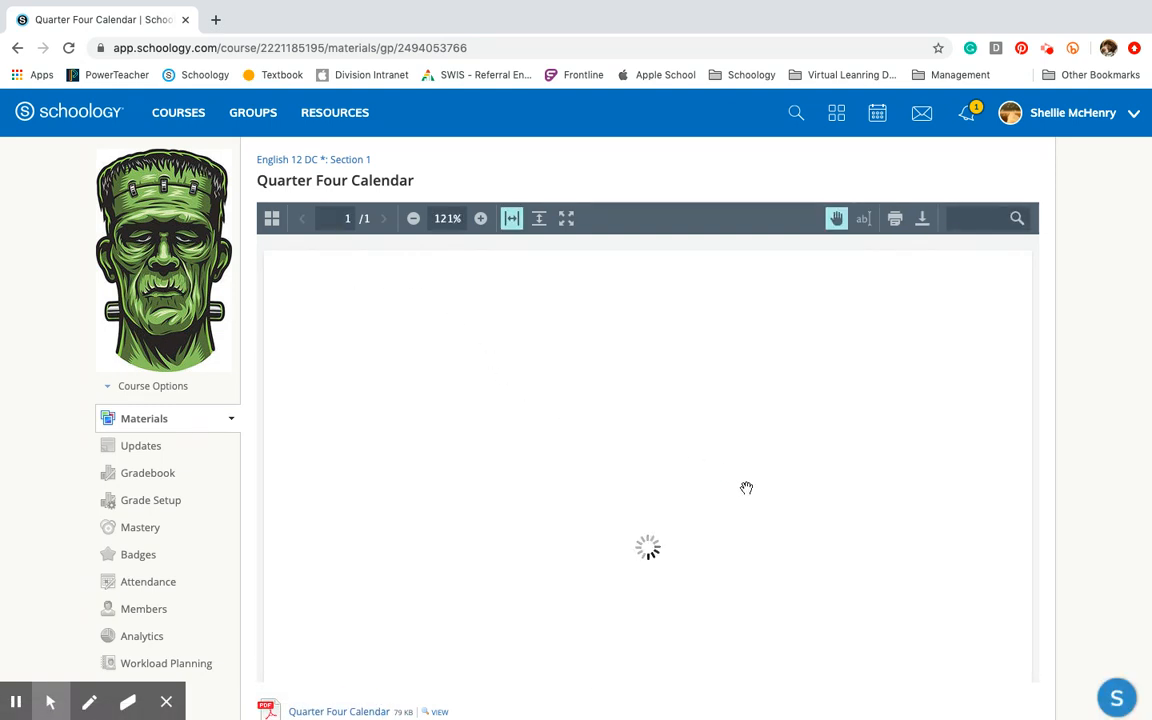
pyautogui.scroll(-3, 830, 466)
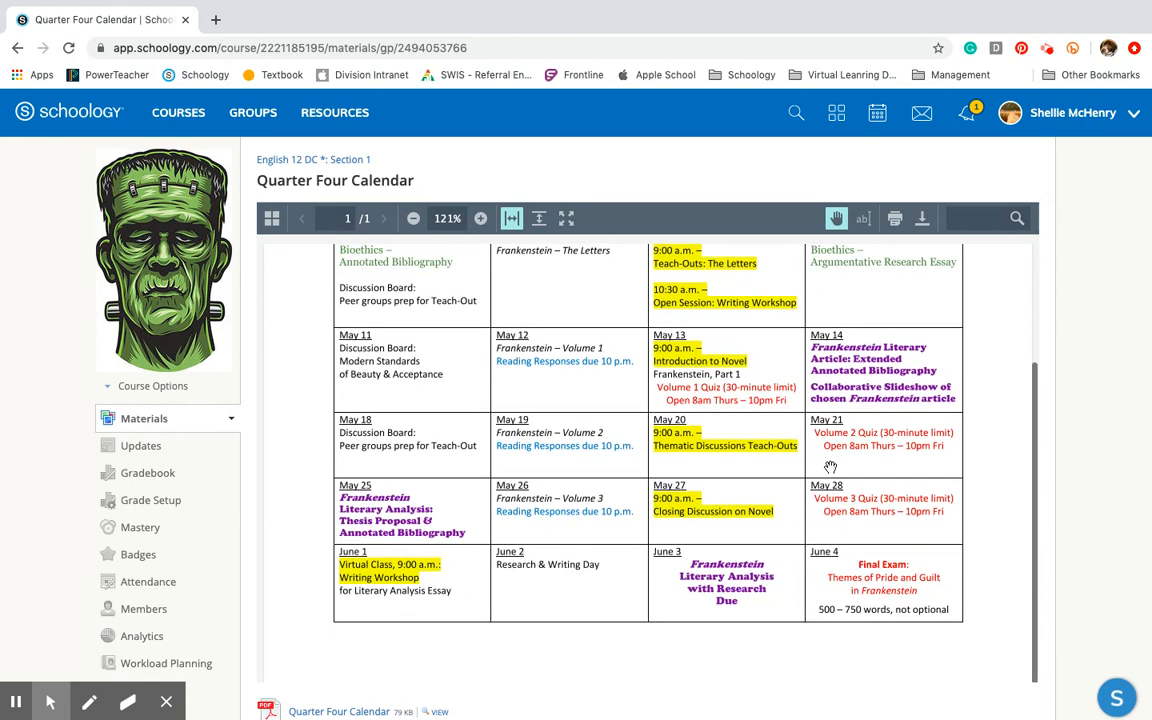
# - Return from the calendar to the course materials and expand the Frankenstein folder to review its contents
pyautogui.scroll(3, 830, 466)
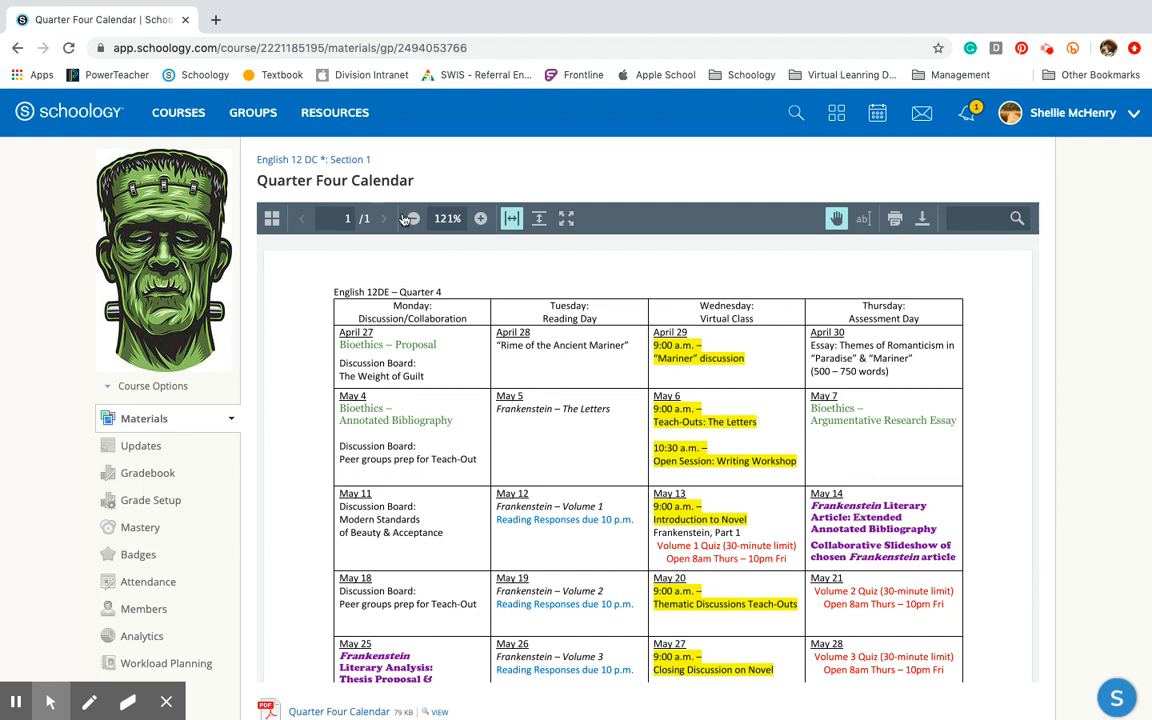
pyautogui.click(362, 165)
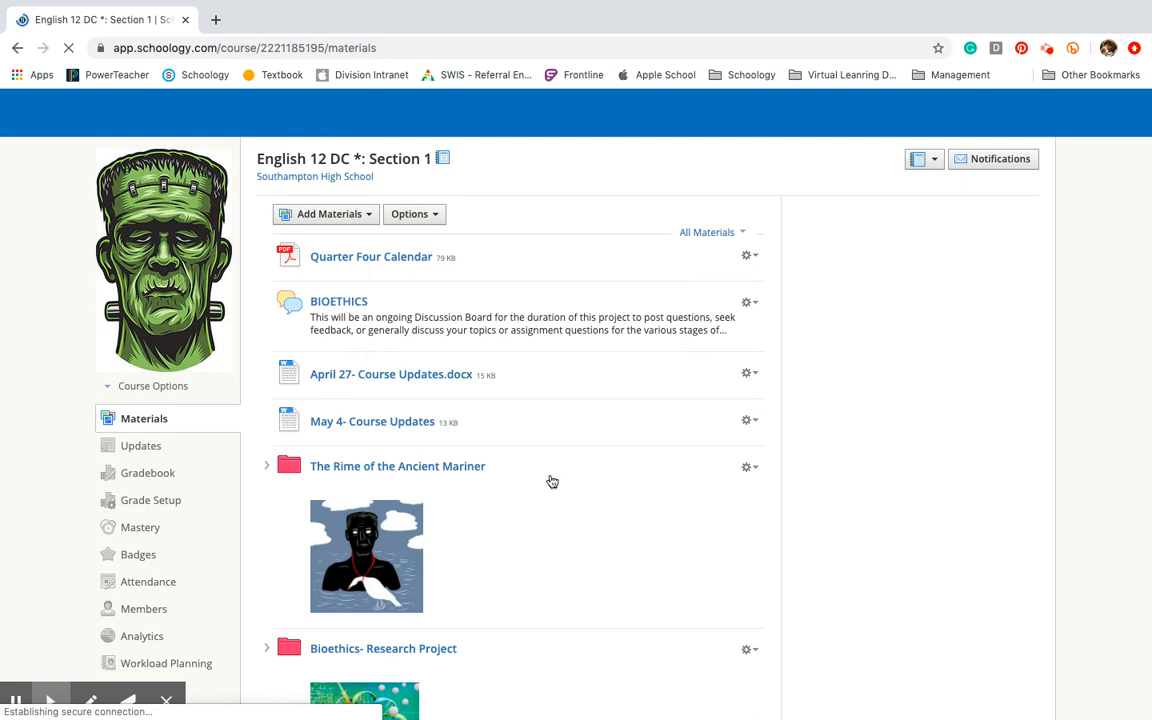
pyautogui.scroll(-2, 550, 482)
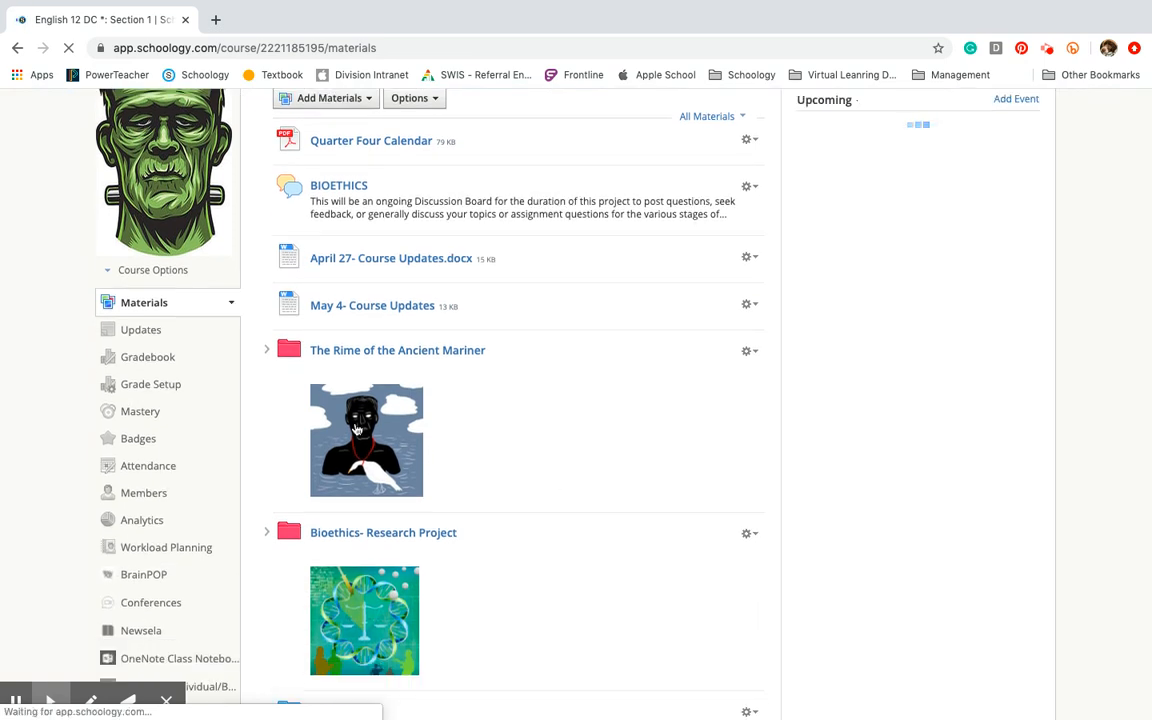
pyautogui.scroll(-3, 302, 535)
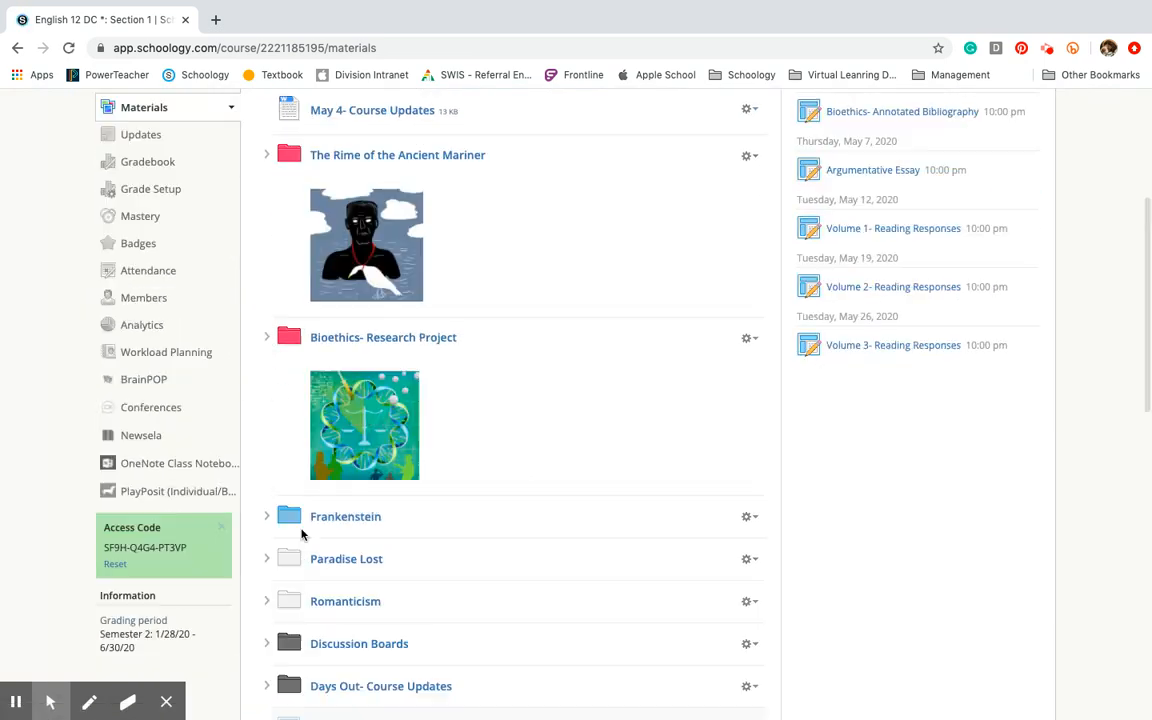
pyautogui.click(267, 506)
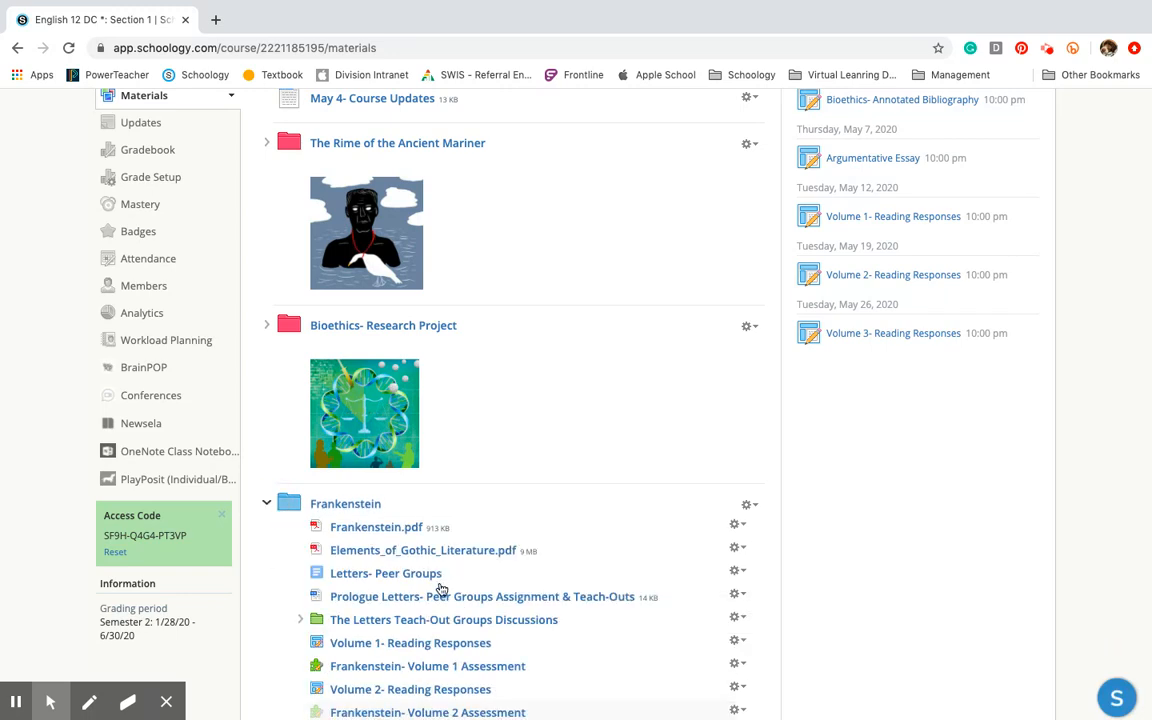
pyautogui.scroll(-2, 441, 590)
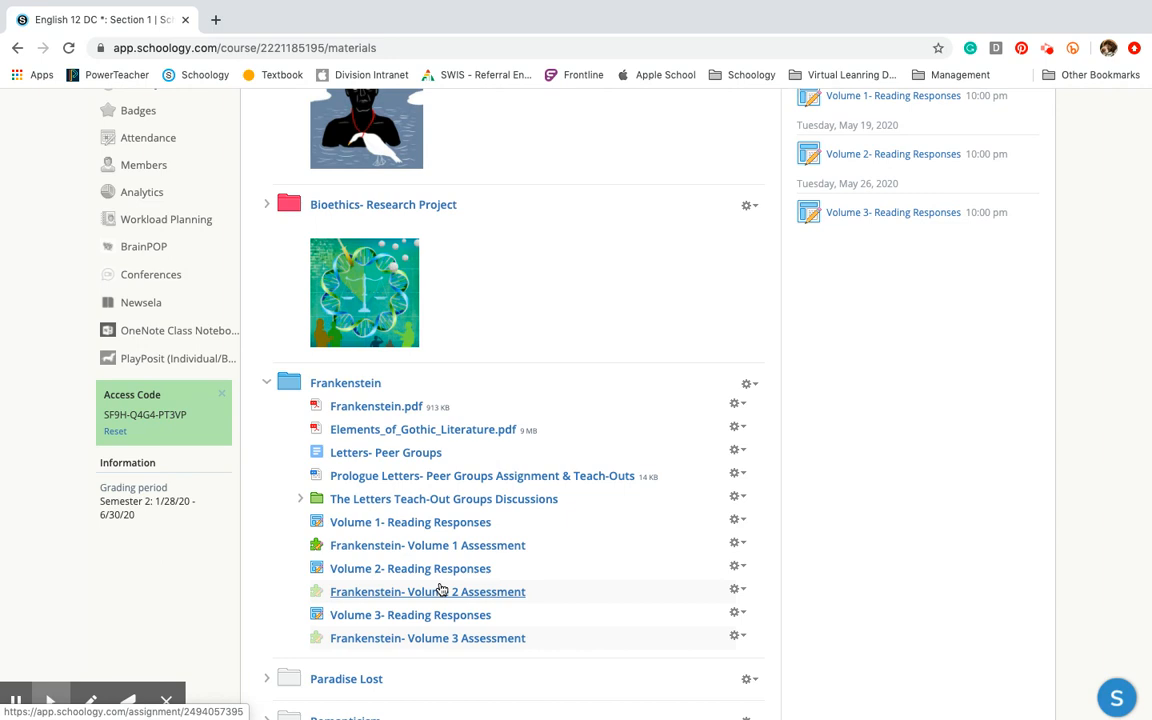
pyautogui.moveTo(441, 590); pyautogui.dragTo(503, 435)
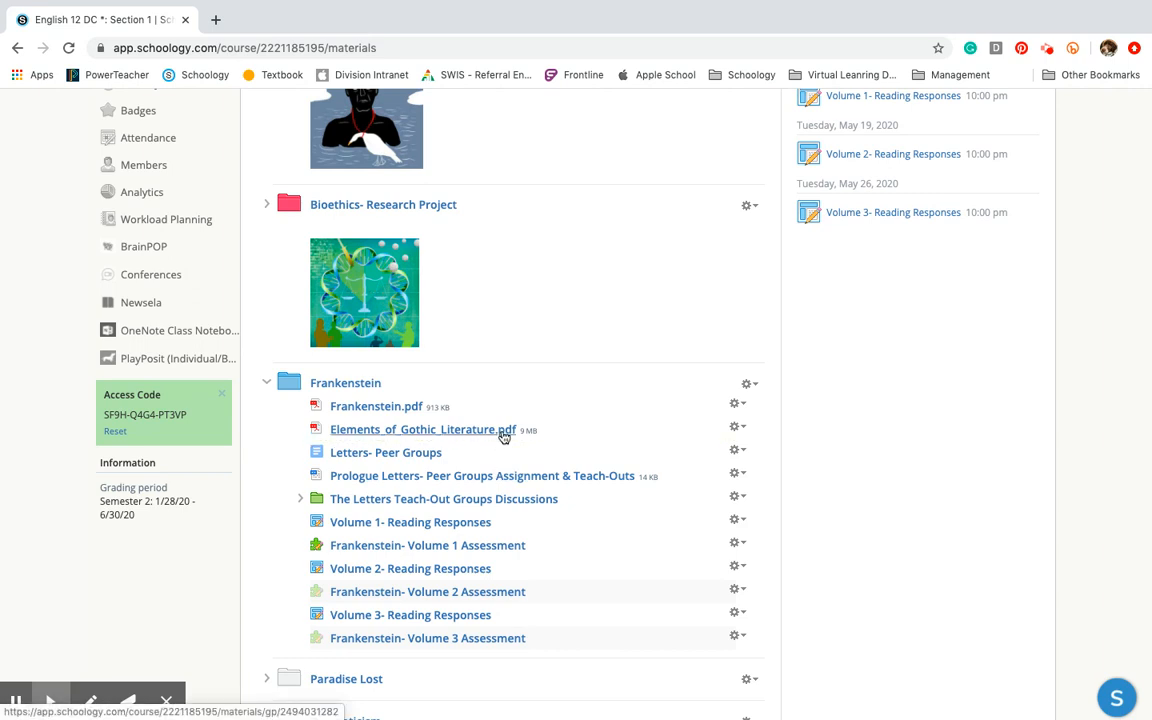
# - Open Elements_of_Gothic_Literature.pdf from the Frankenstein folder, page through its first four slides and return to the course materials
pyautogui.click(503, 435)
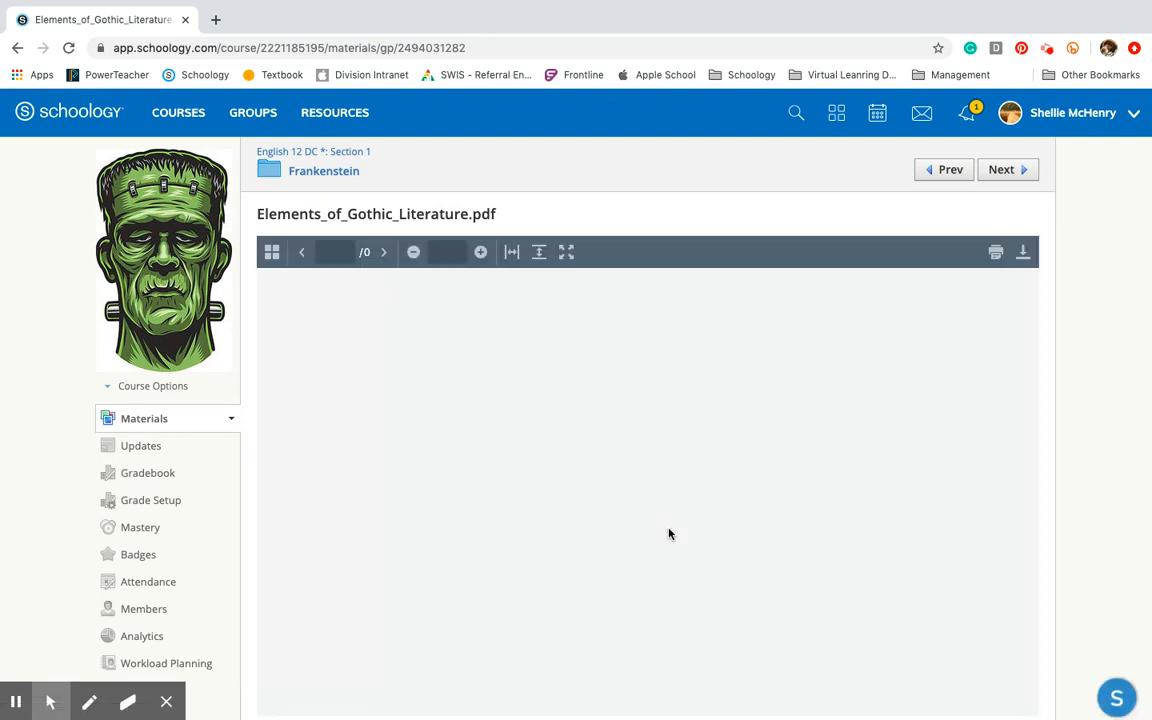
pyautogui.scroll(-3, 669, 518)
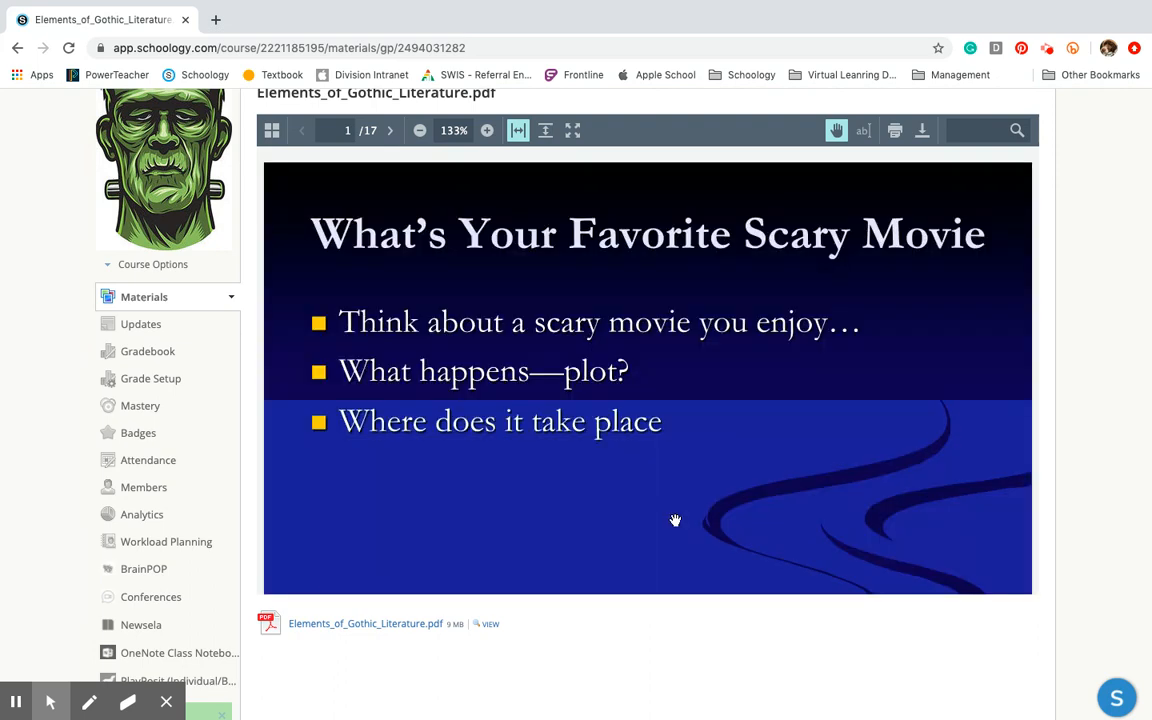
pyautogui.click(390, 131)
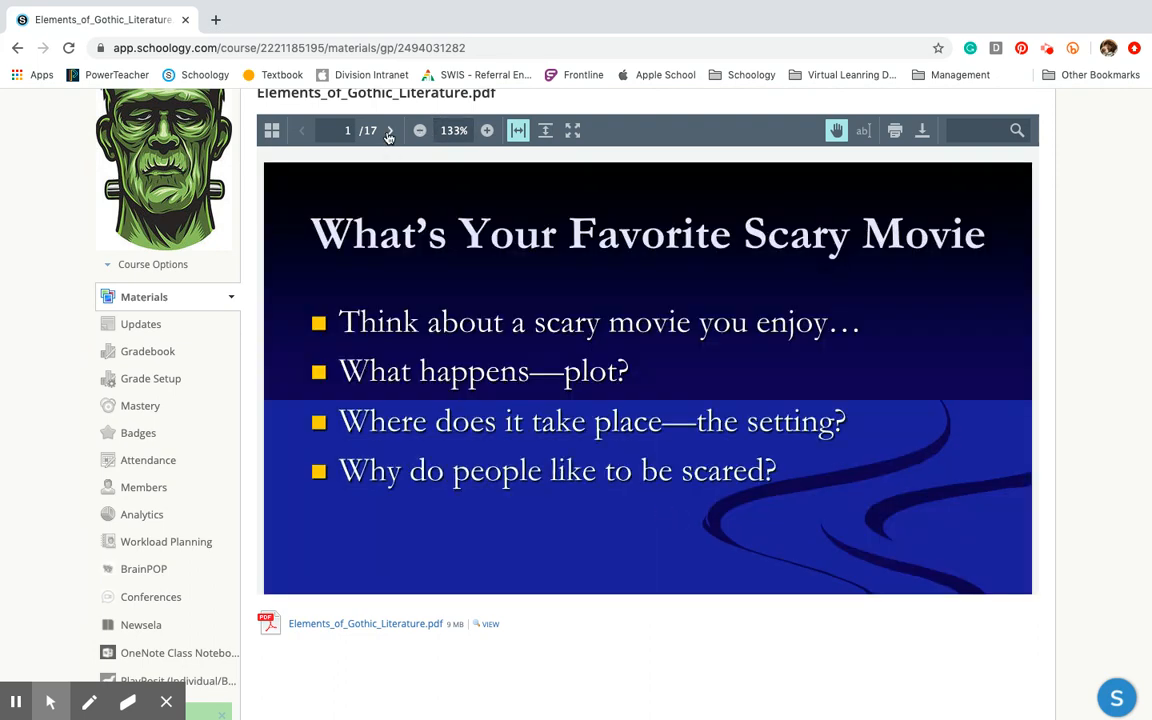
pyautogui.click(390, 133)
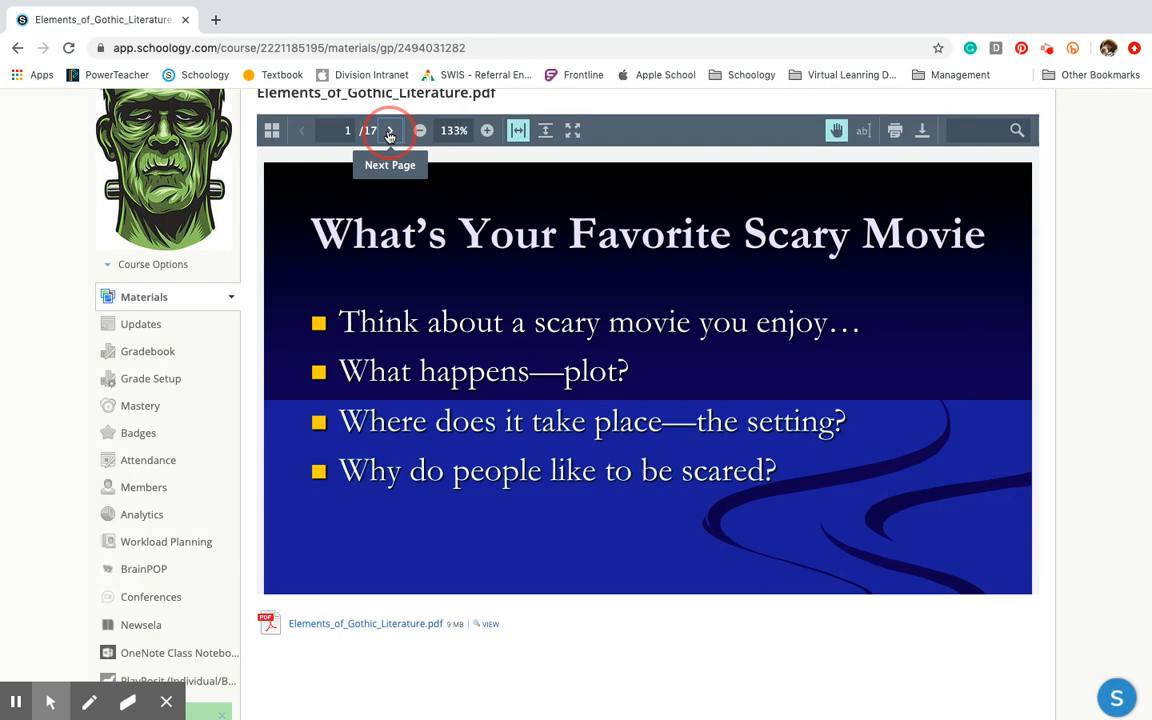
pyautogui.click(390, 133)
pyautogui.click(390, 133)
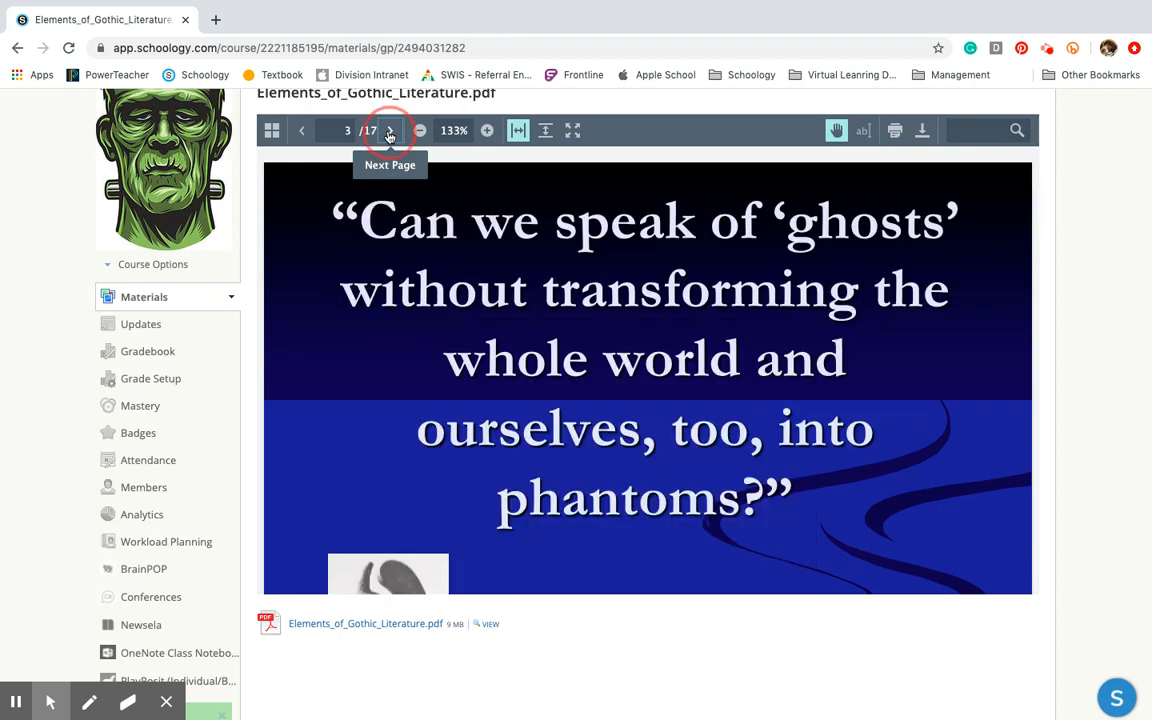
pyautogui.scroll(1, 447, 267)
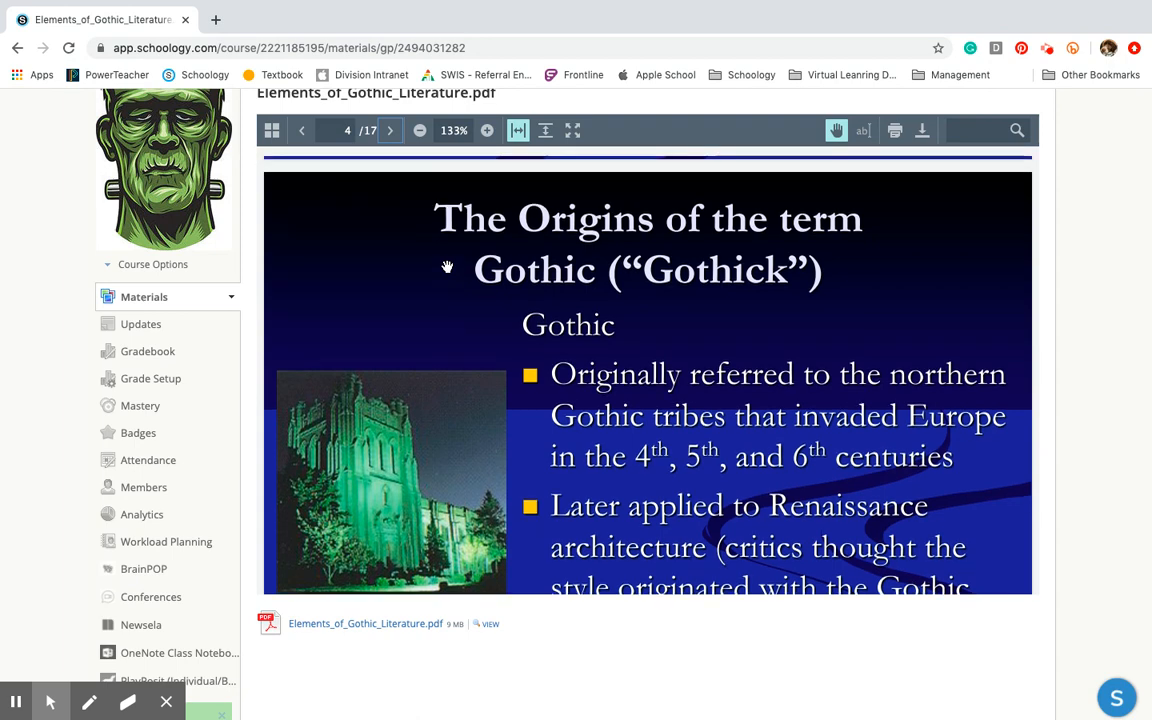
pyautogui.scroll(15, 447, 267)
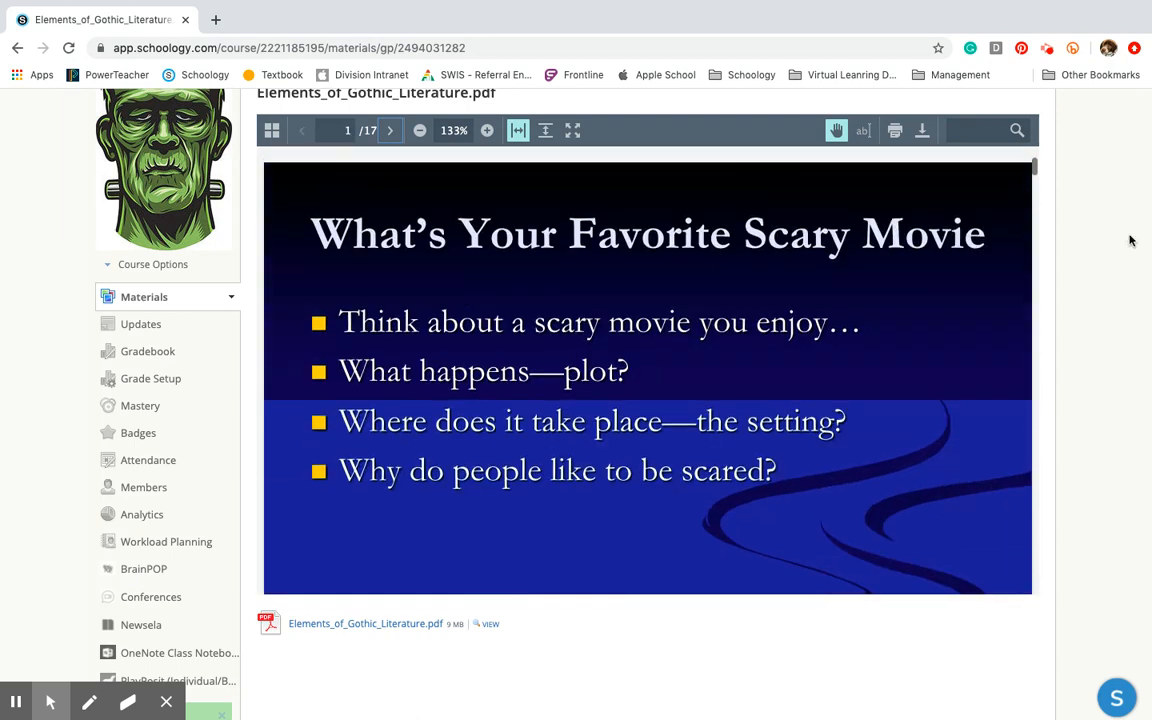
pyautogui.scroll(3, 1130, 240)
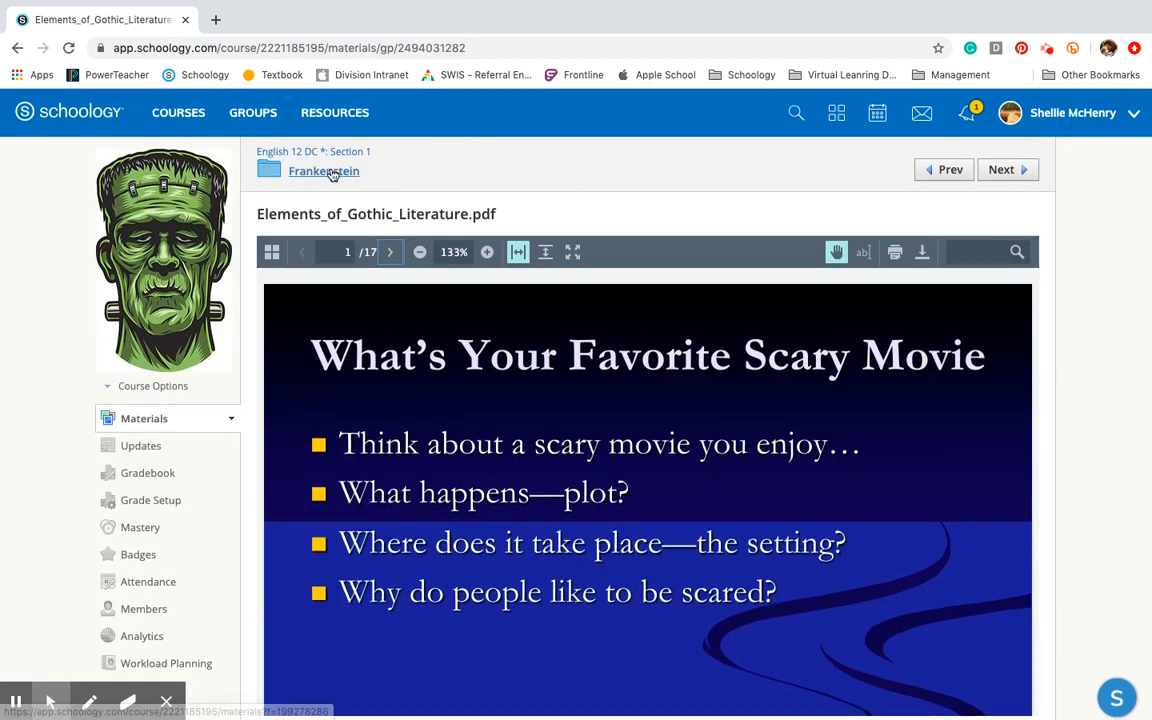
pyautogui.click(307, 151)
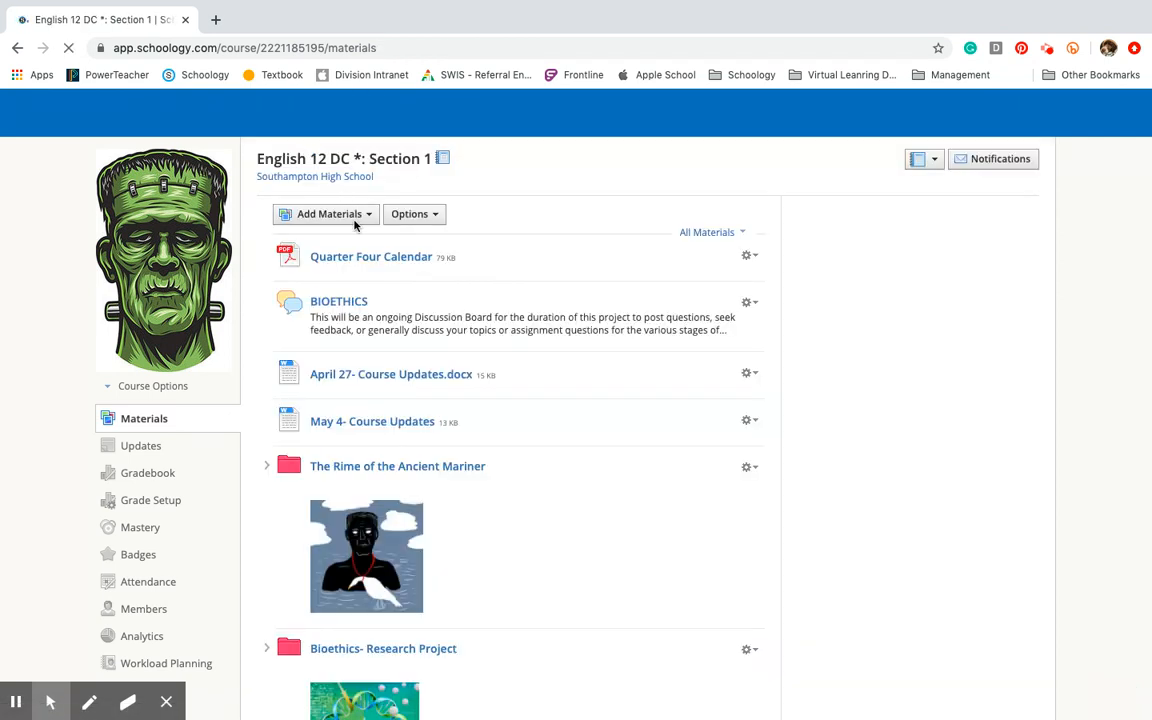
# - View how a link is added as course material, try displaying it in a new window, and cancel without adding it
pyautogui.click(360, 221)
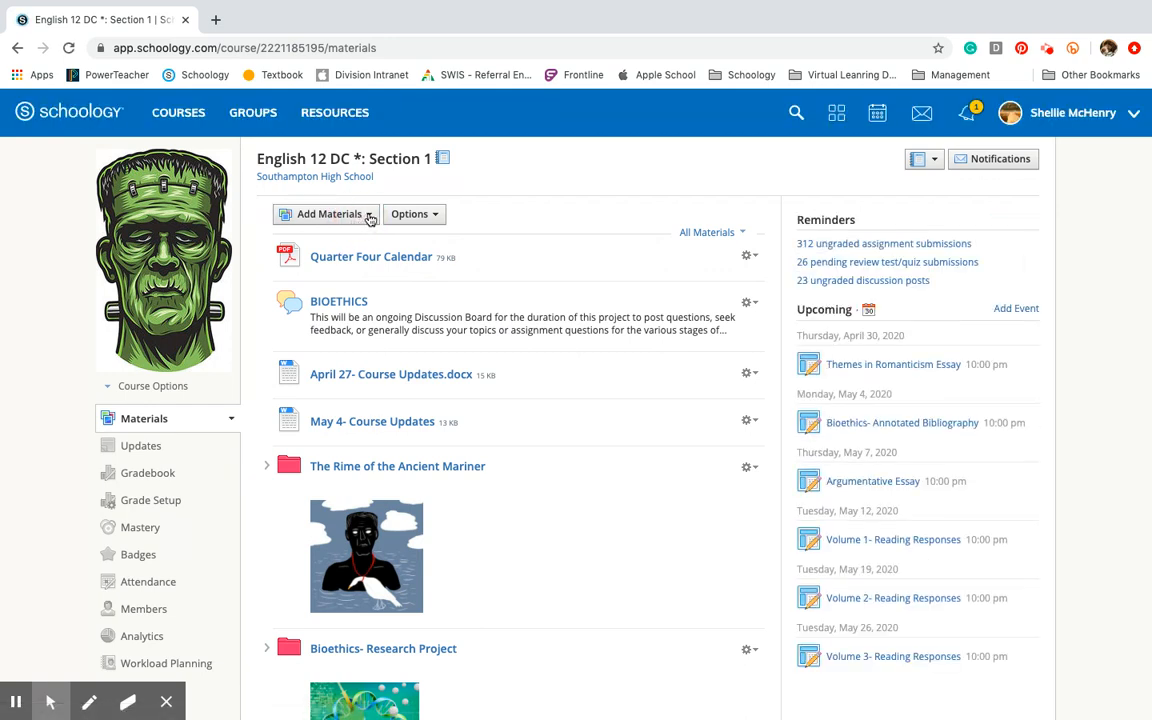
pyautogui.click(370, 219)
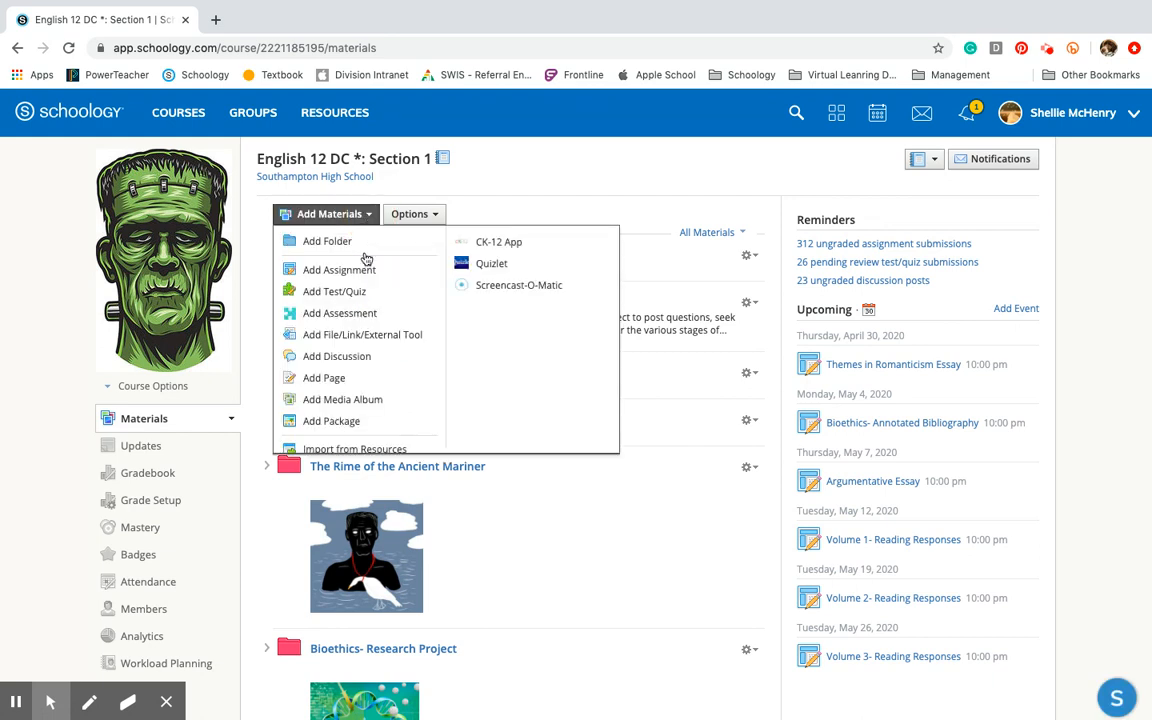
pyautogui.click(334, 342)
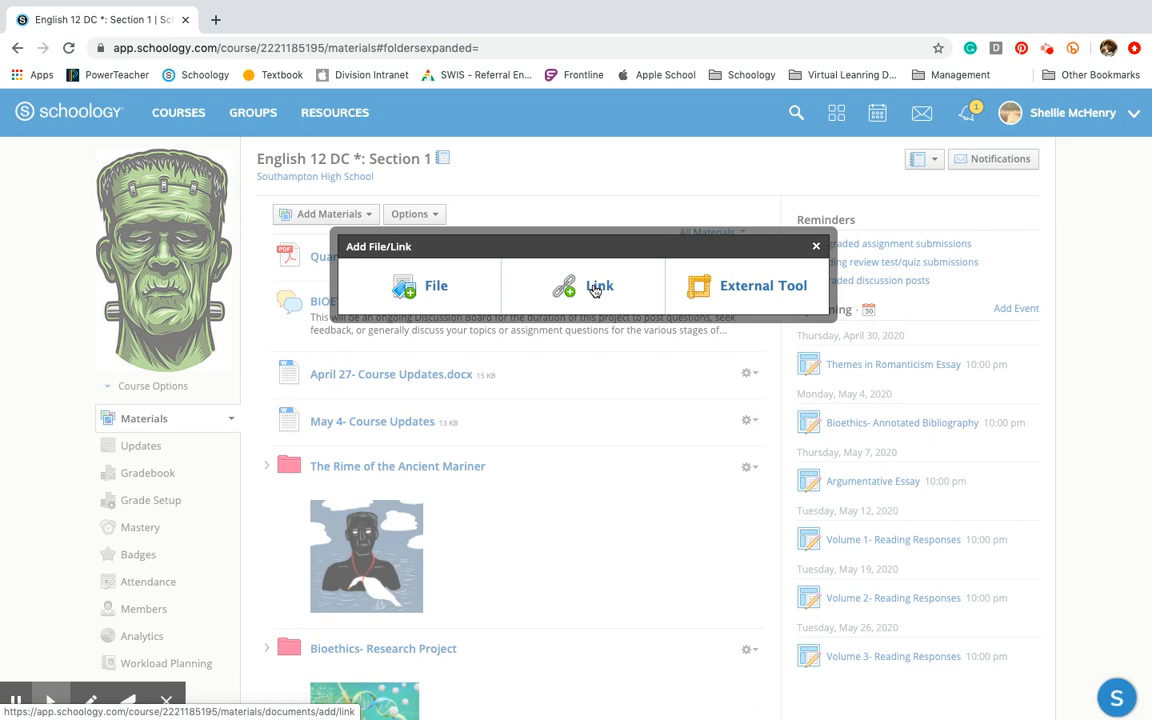
pyautogui.click(595, 290)
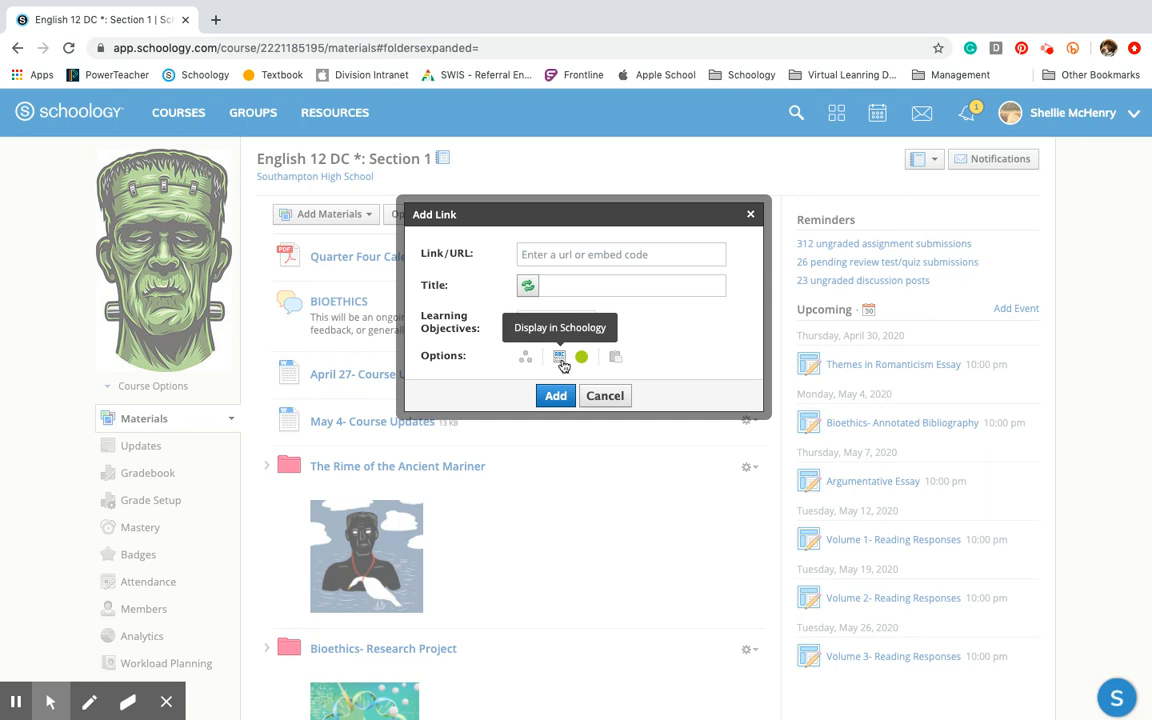
pyautogui.click(561, 362)
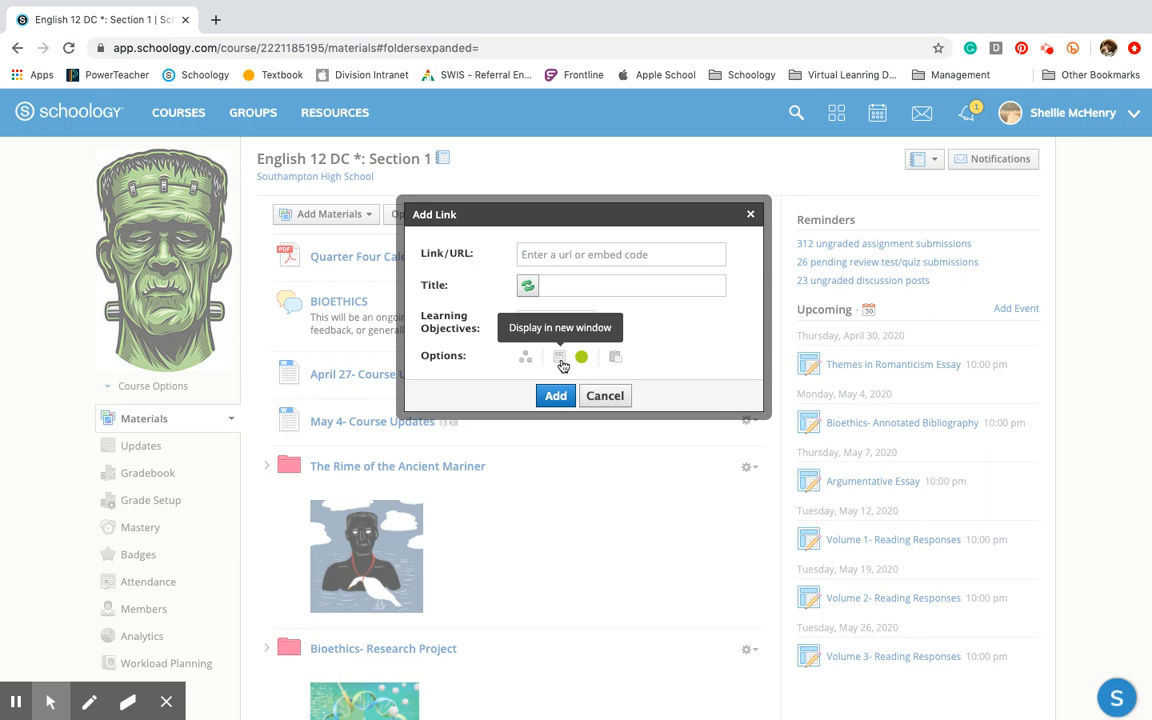
pyautogui.click(605, 398)
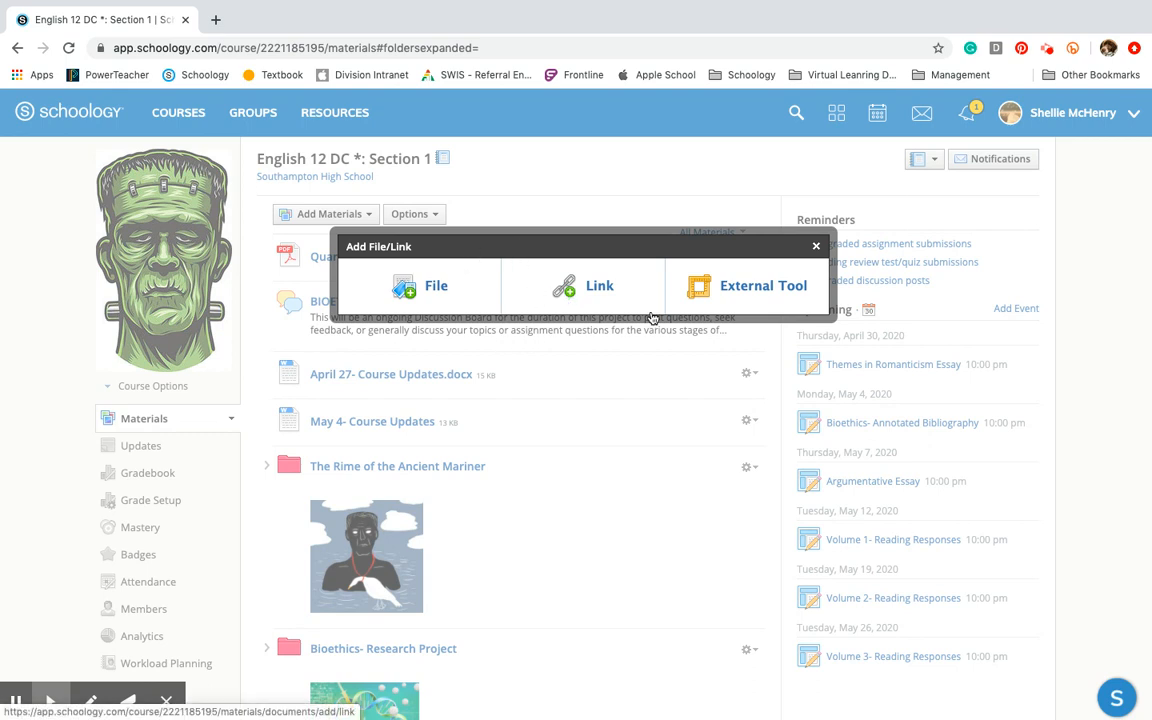
pyautogui.click(818, 246)
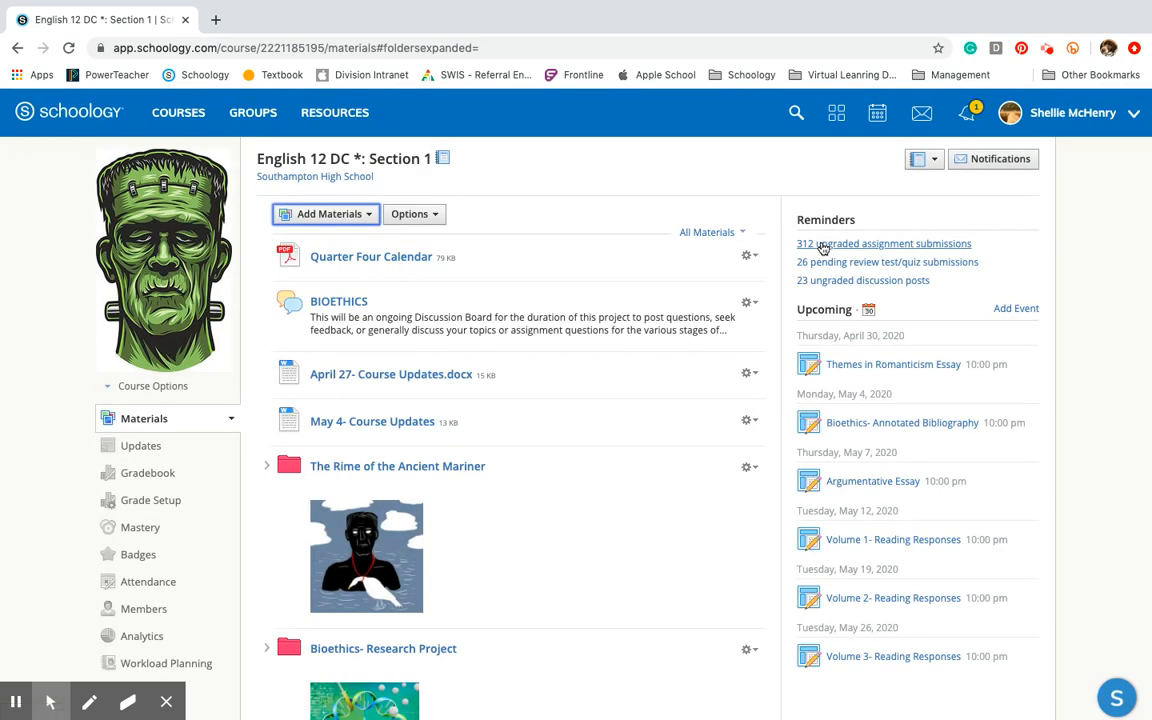
# - View the form for creating an assignment and close it without creating one
pyautogui.click(365, 222)
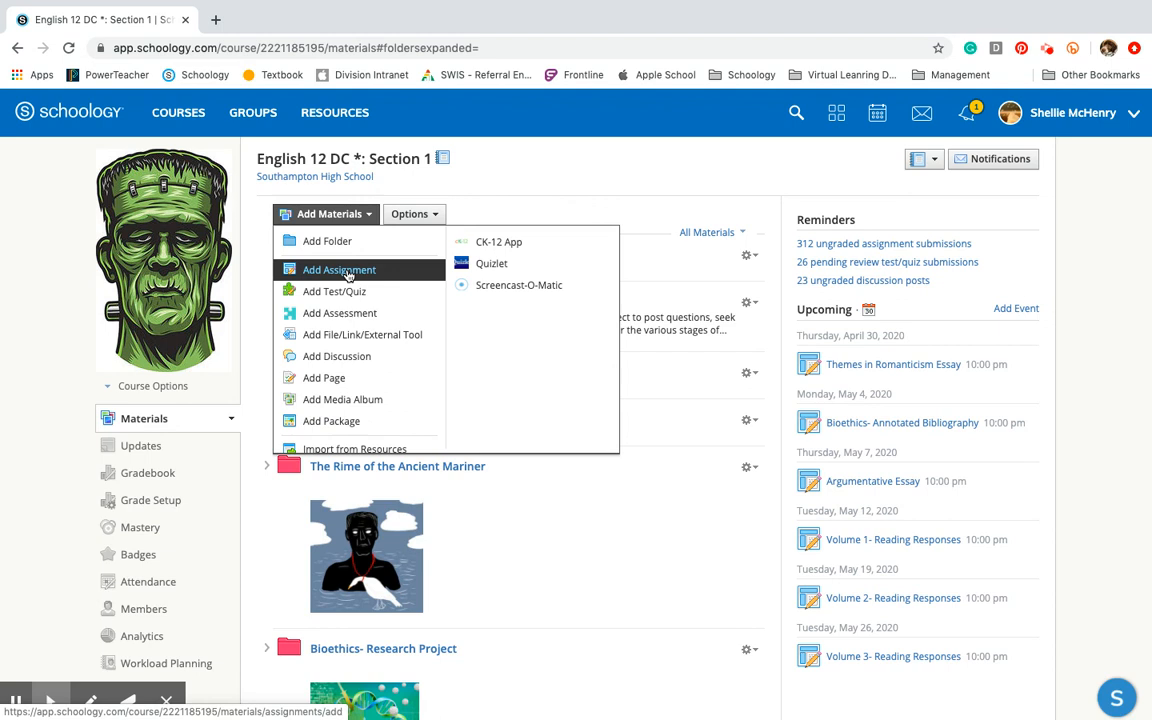
pyautogui.click(348, 274)
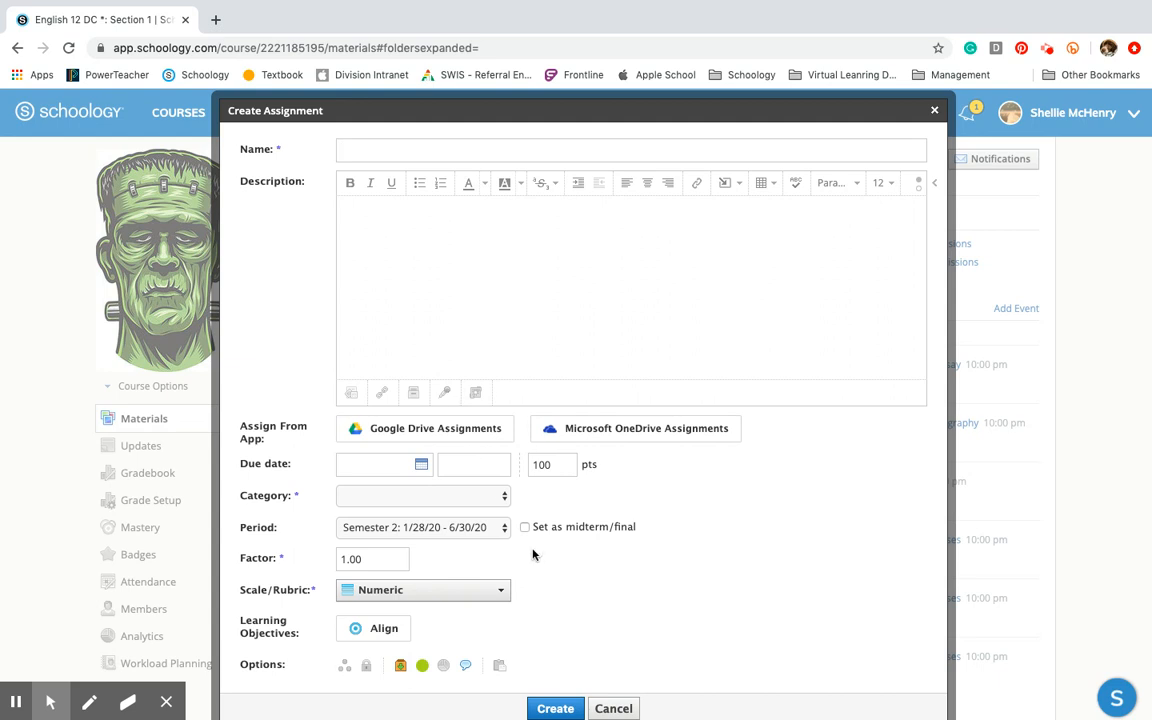
pyautogui.click(614, 711)
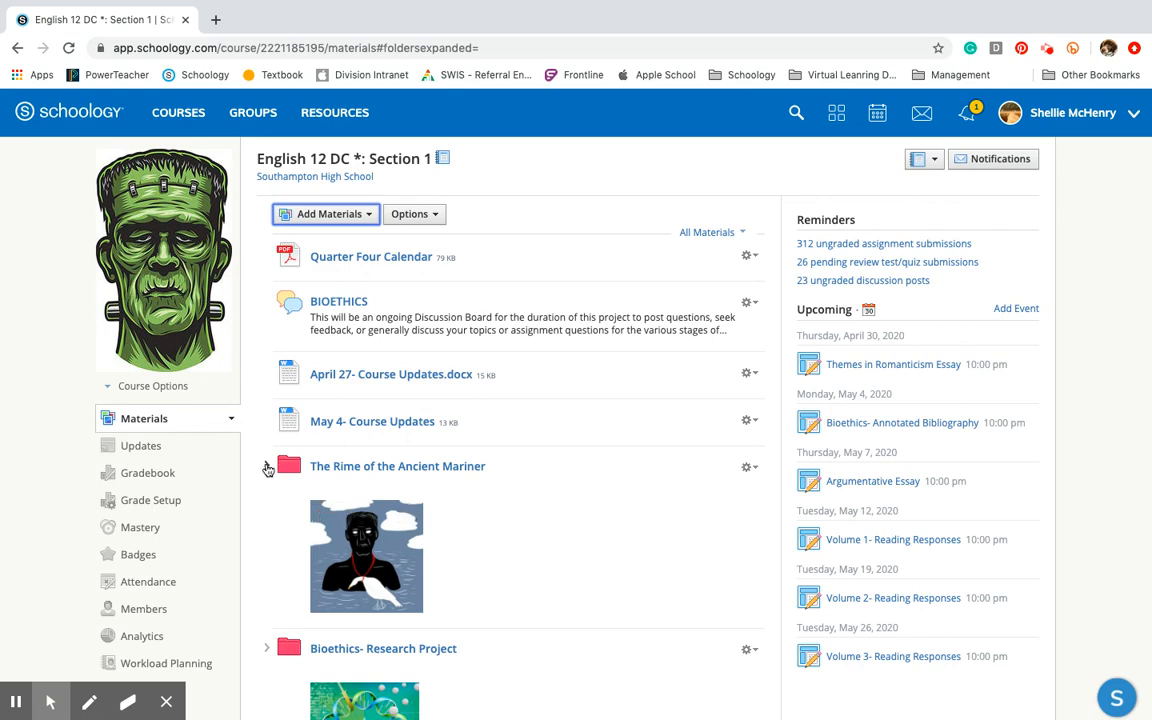
# - Open the assignment Reading Response Questions - No Google Drive in the folder The Rime of the Ancient Mariner and examine its questions and submissions area
pyautogui.click(267, 468)
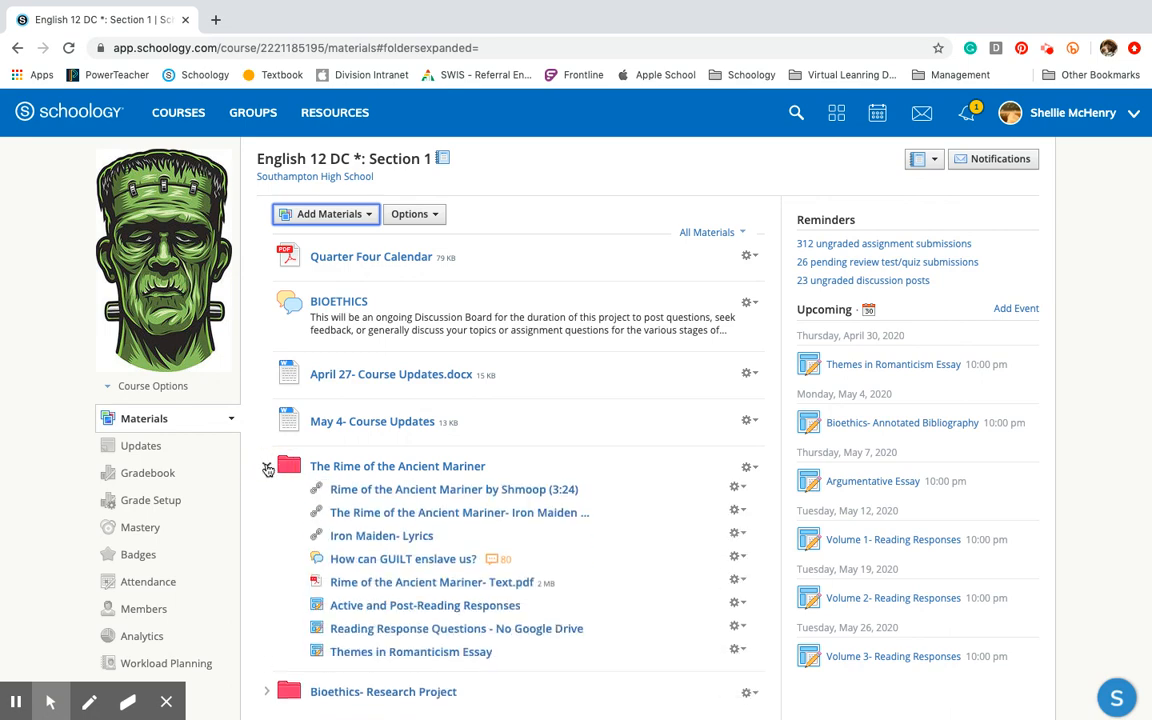
pyautogui.scroll(-3, 451, 440)
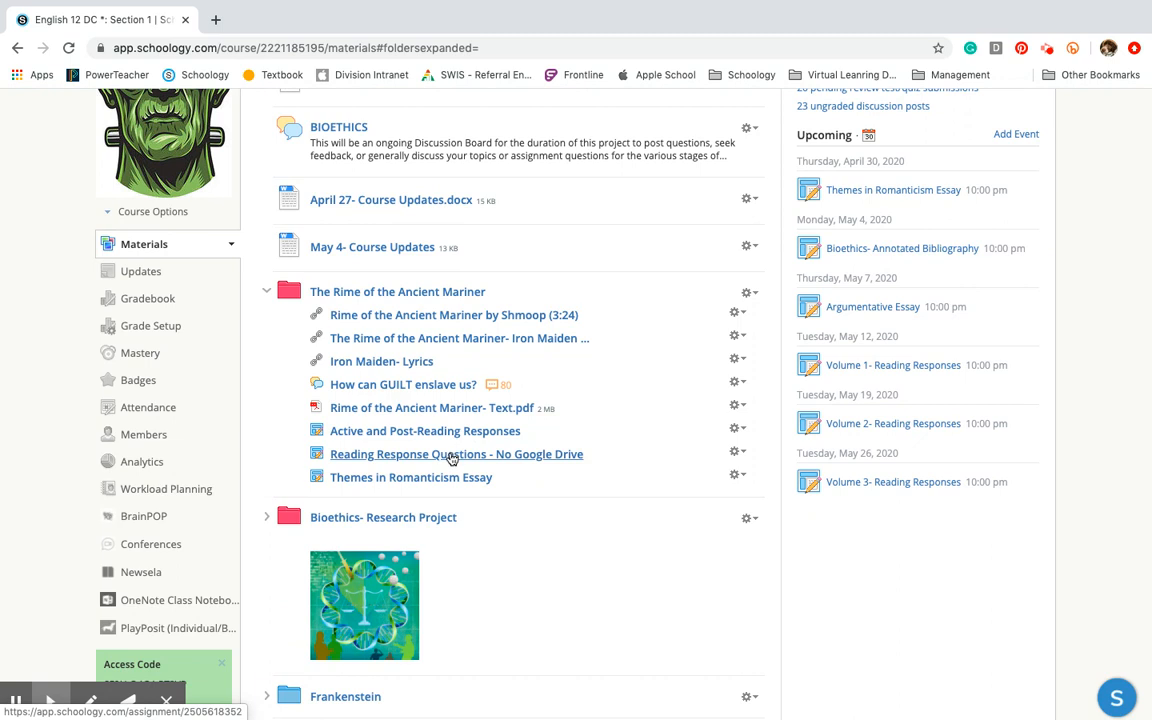
pyautogui.click(452, 458)
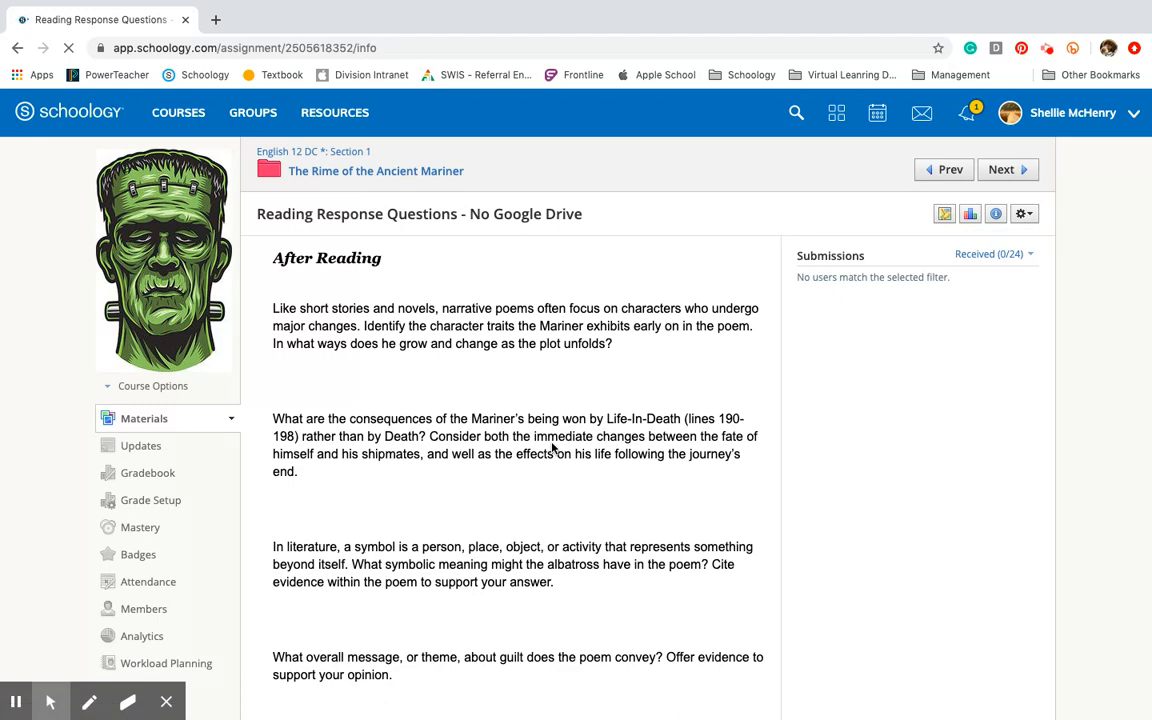
pyautogui.scroll(-3, 552, 448)
pyautogui.scroll(1, 552, 448)
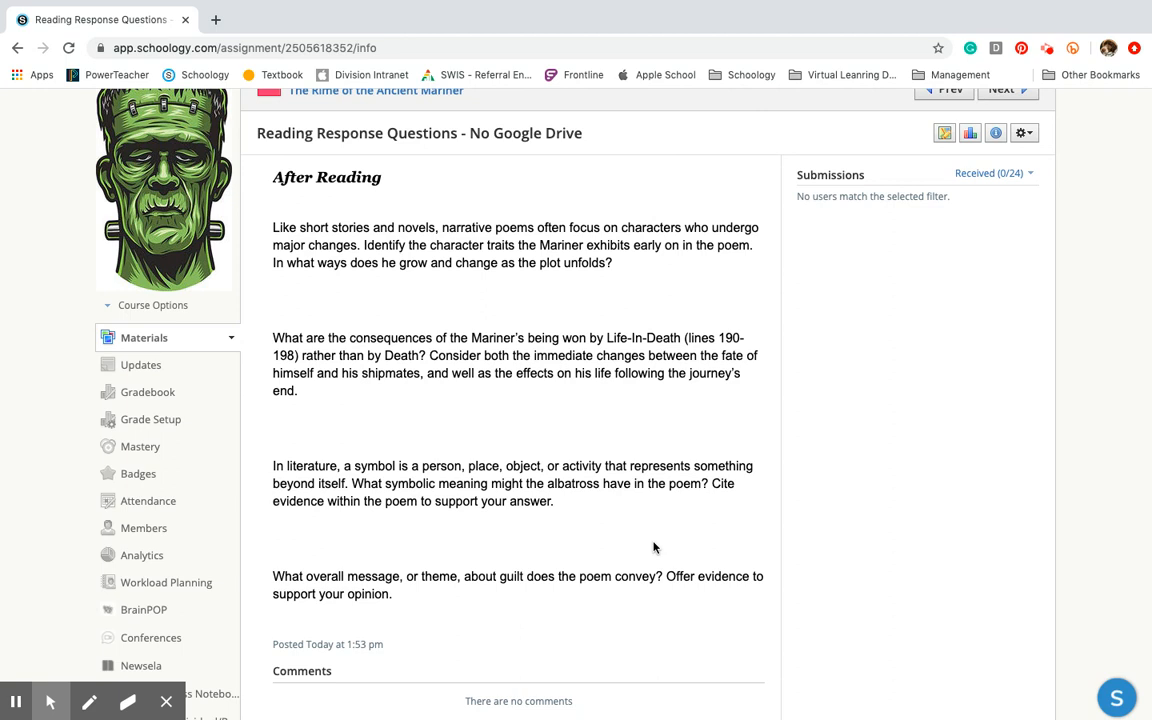
pyautogui.click(850, 181)
pyautogui.moveTo(850, 181); pyautogui.dragTo(848, 296)
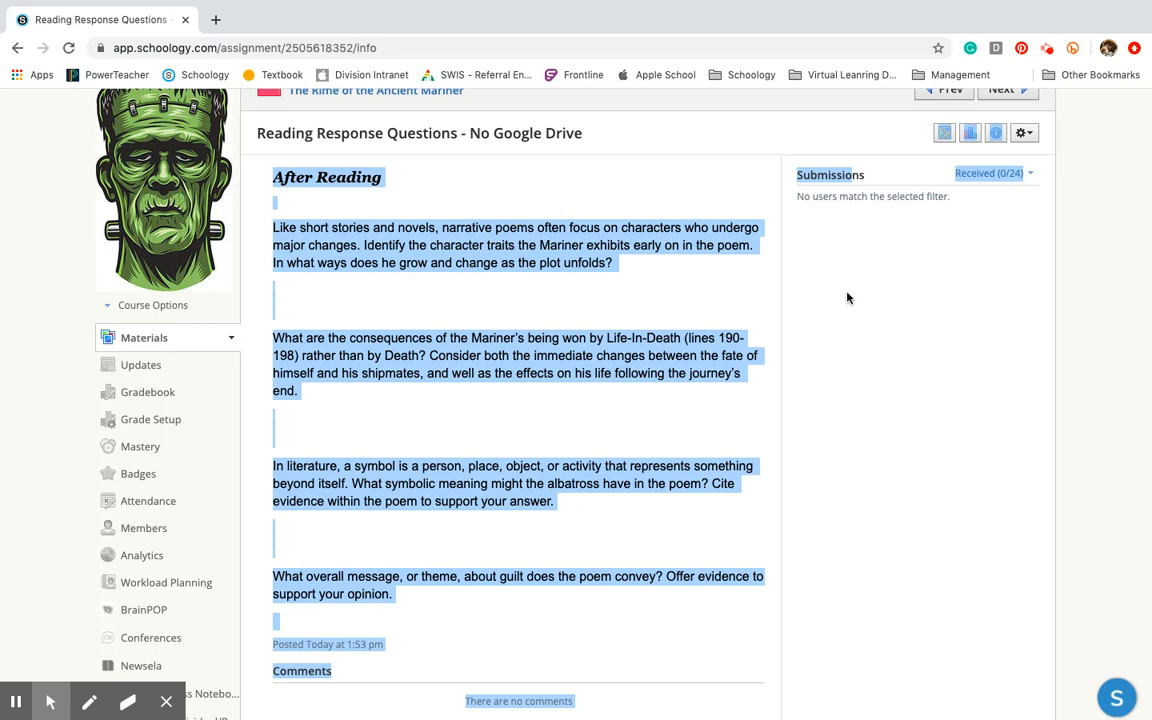
pyautogui.scroll(2, 639, 321)
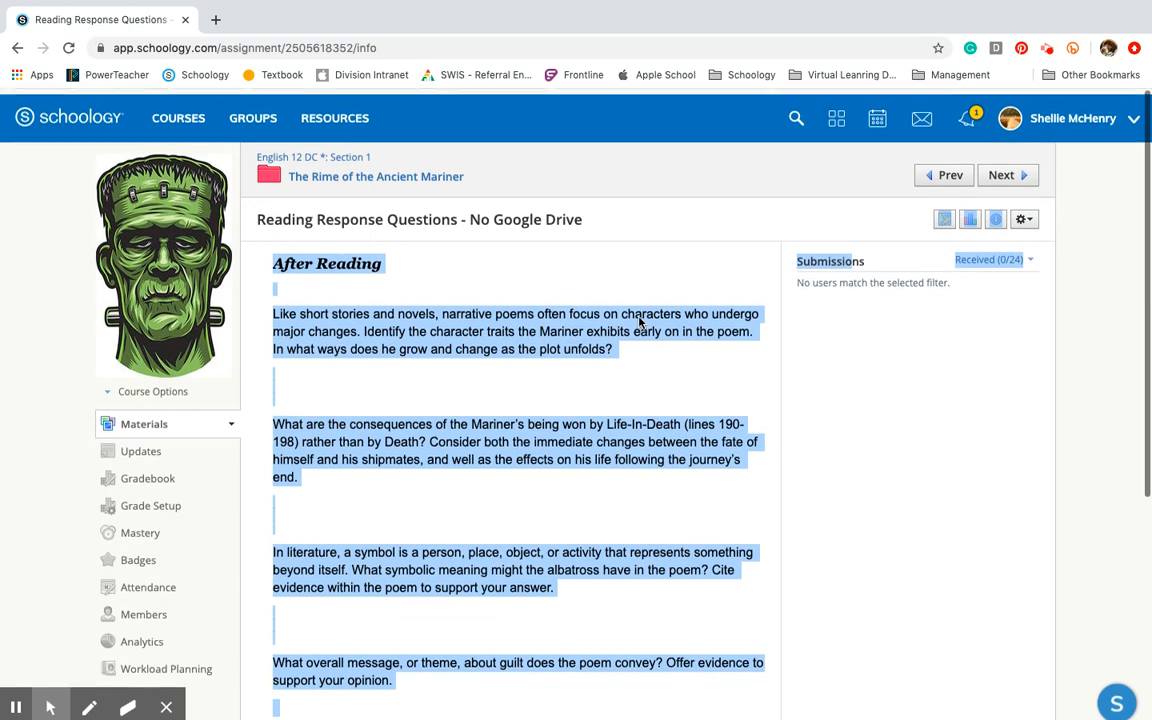
pyautogui.scroll(-2, 639, 321)
pyautogui.scroll(2, 639, 318)
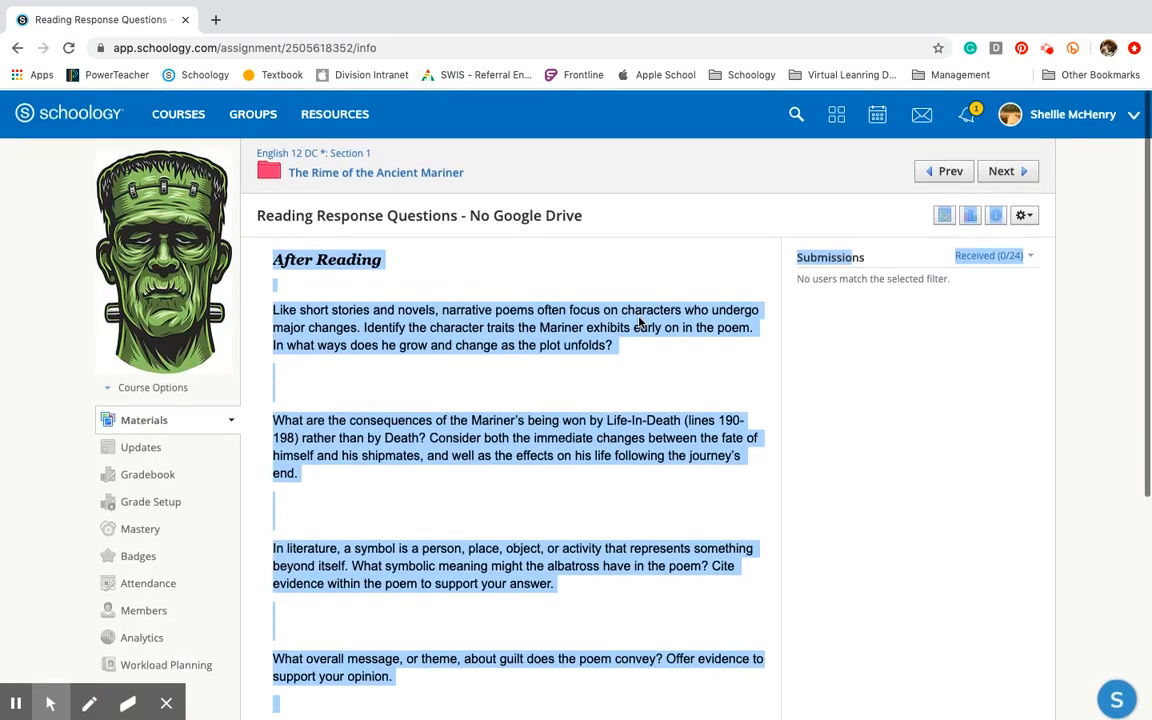
# - Go back to the folder The Rime of the Ancient Mariner and review its list of materials
pyautogui.click(321, 176)
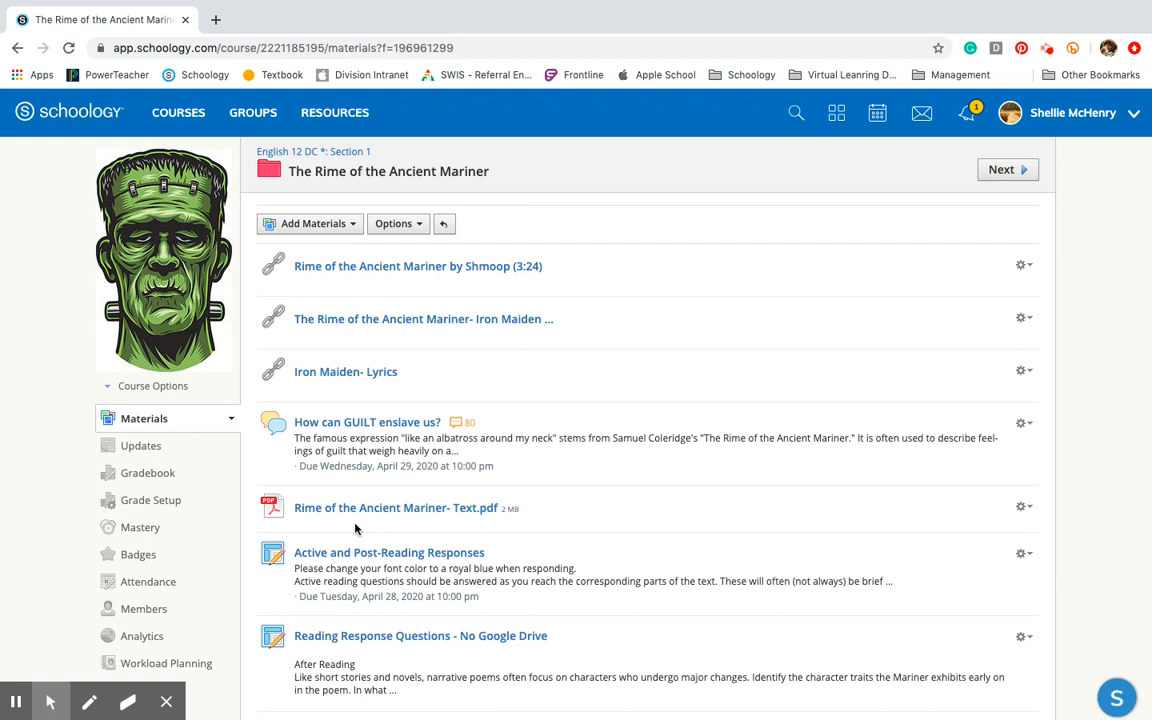
pyautogui.scroll(-3, 355, 528)
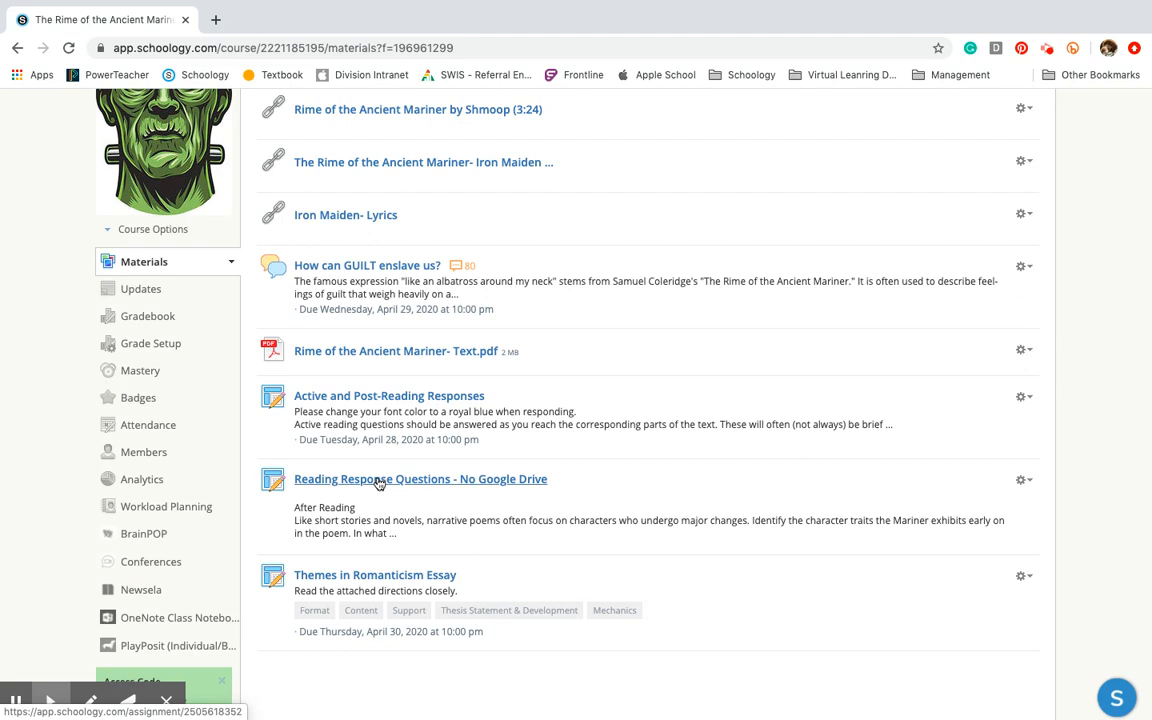
# - Open the assignment Active and Post-Reading Responses, read through its attached document "The RIme of the Ancient Mariner", and return to the assignment
pyautogui.click(408, 405)
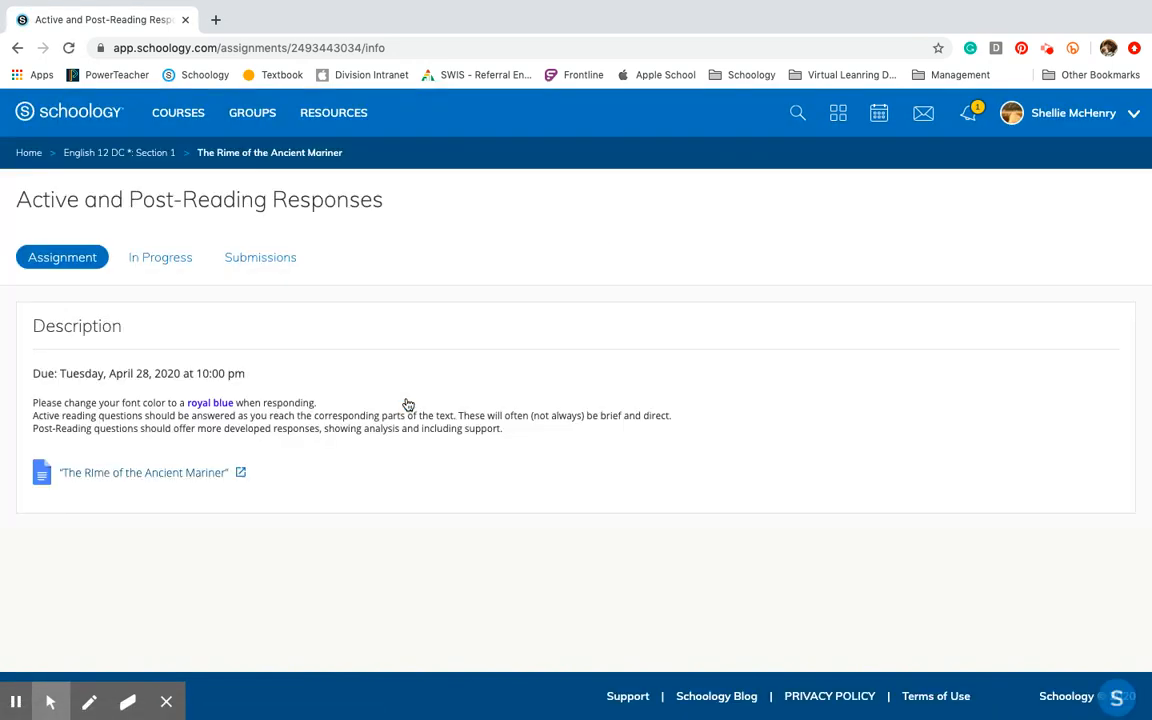
pyautogui.click(114, 478)
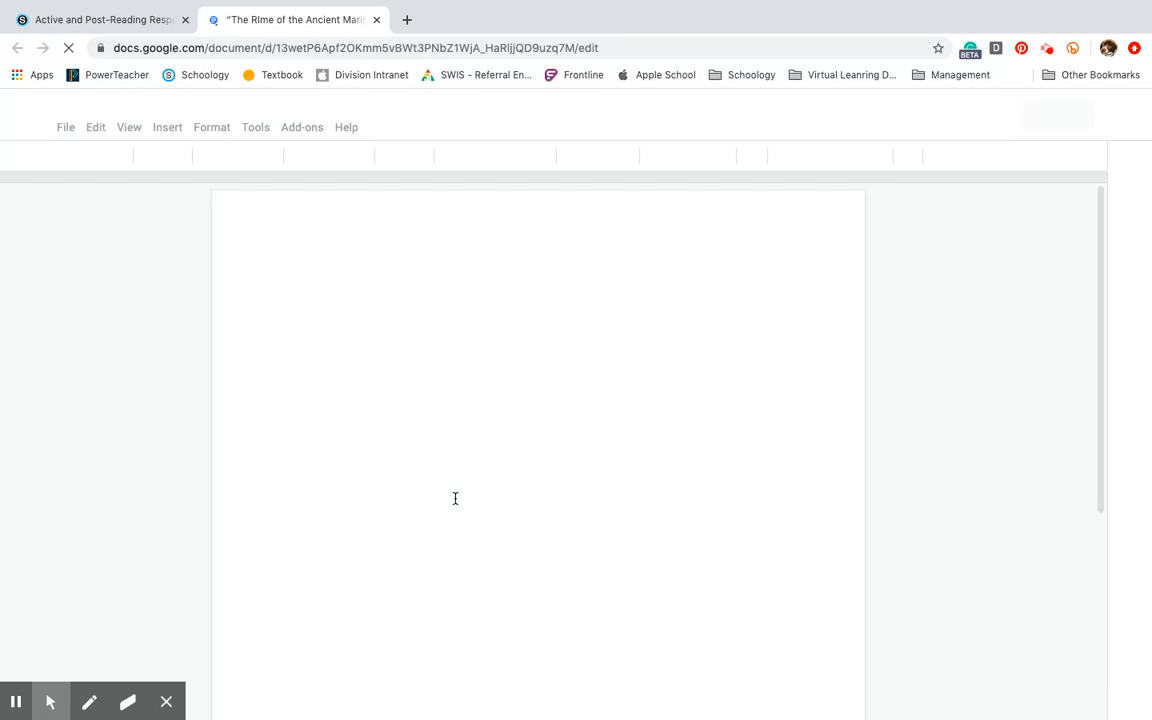
pyautogui.scroll(-10, 455, 498)
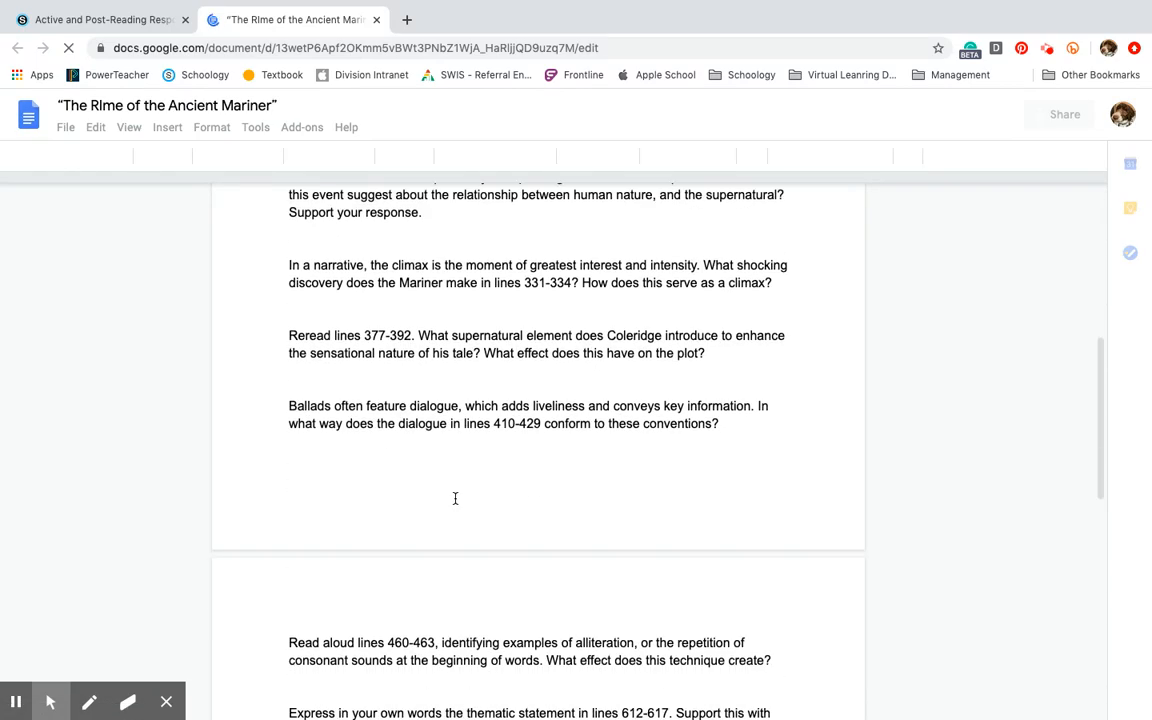
pyautogui.scroll(-2, 455, 498)
pyautogui.scroll(-10, 455, 498)
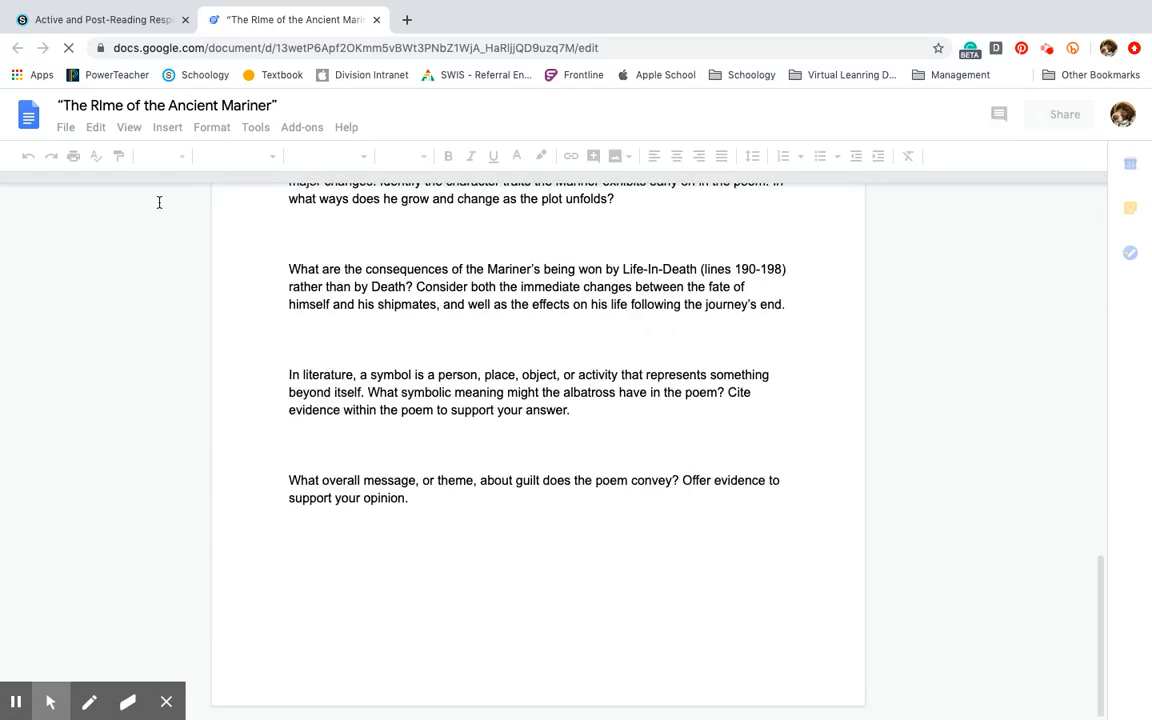
pyautogui.click(113, 19)
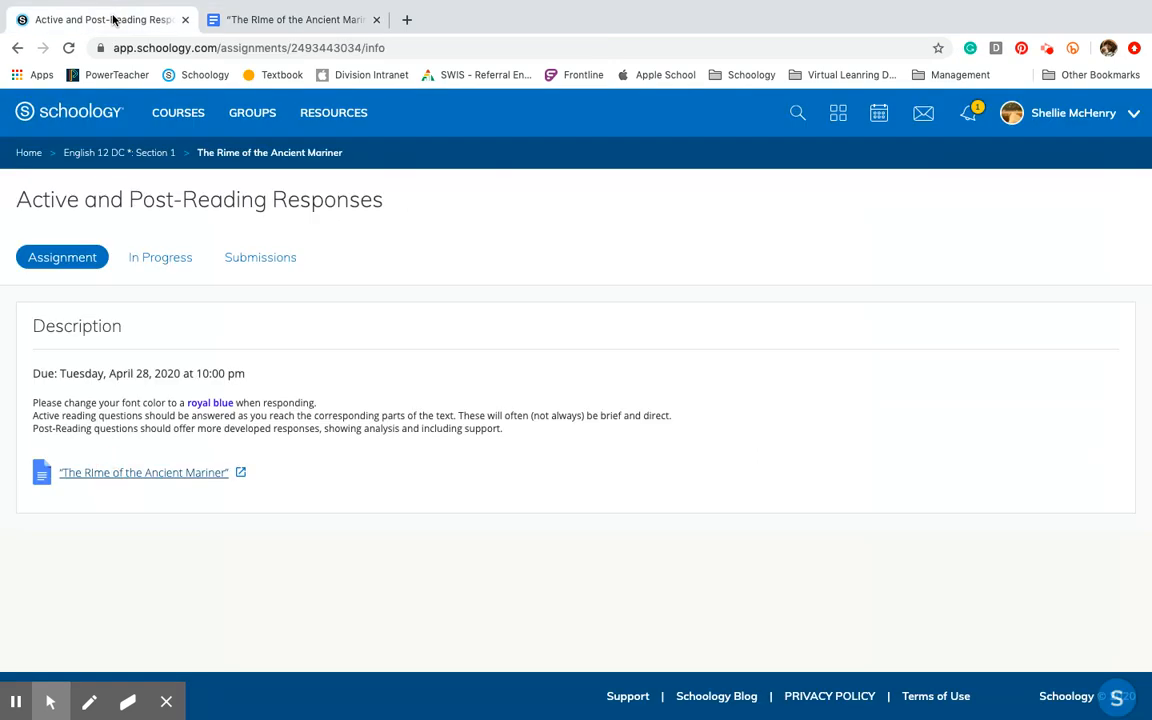
# - View the assignment's in-progress student work and examine the first student's document
pyautogui.click(137, 255)
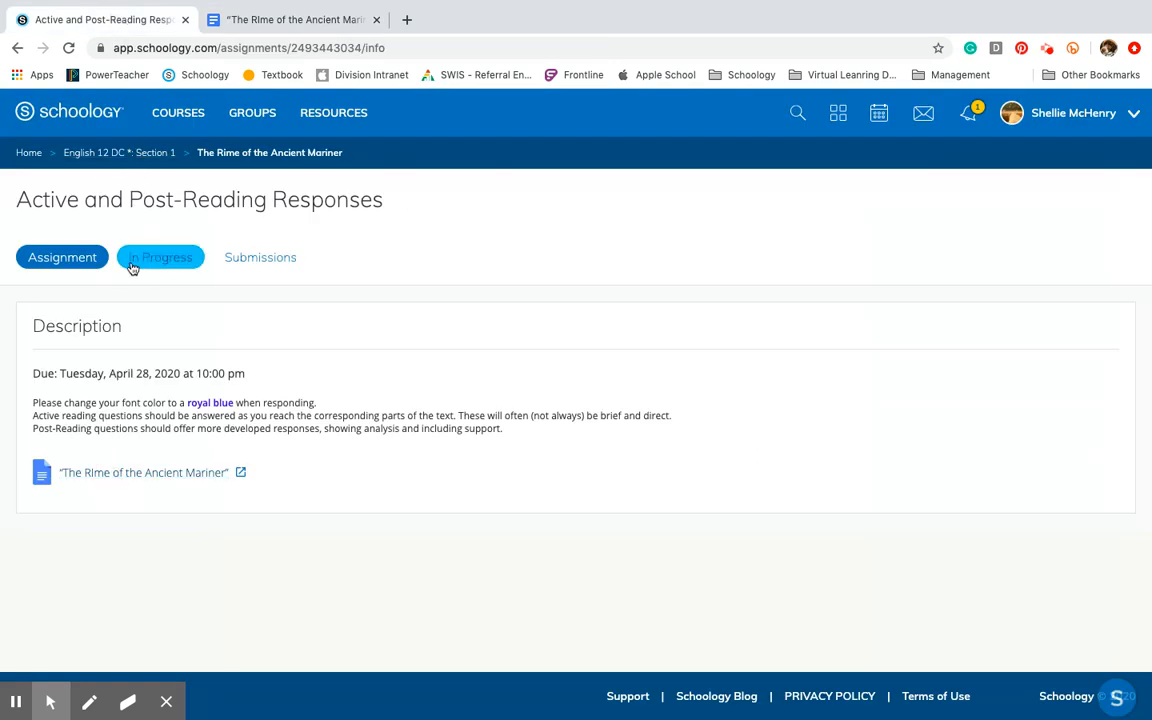
pyautogui.click(152, 265)
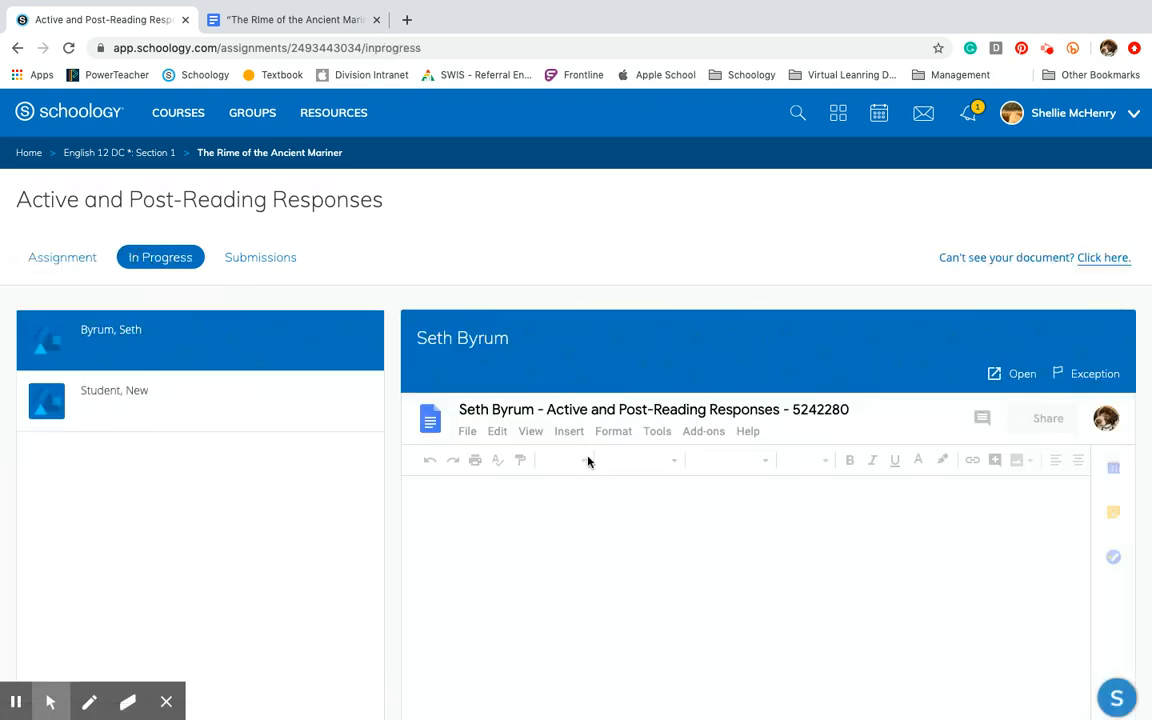
pyautogui.scroll(-3, 635, 319)
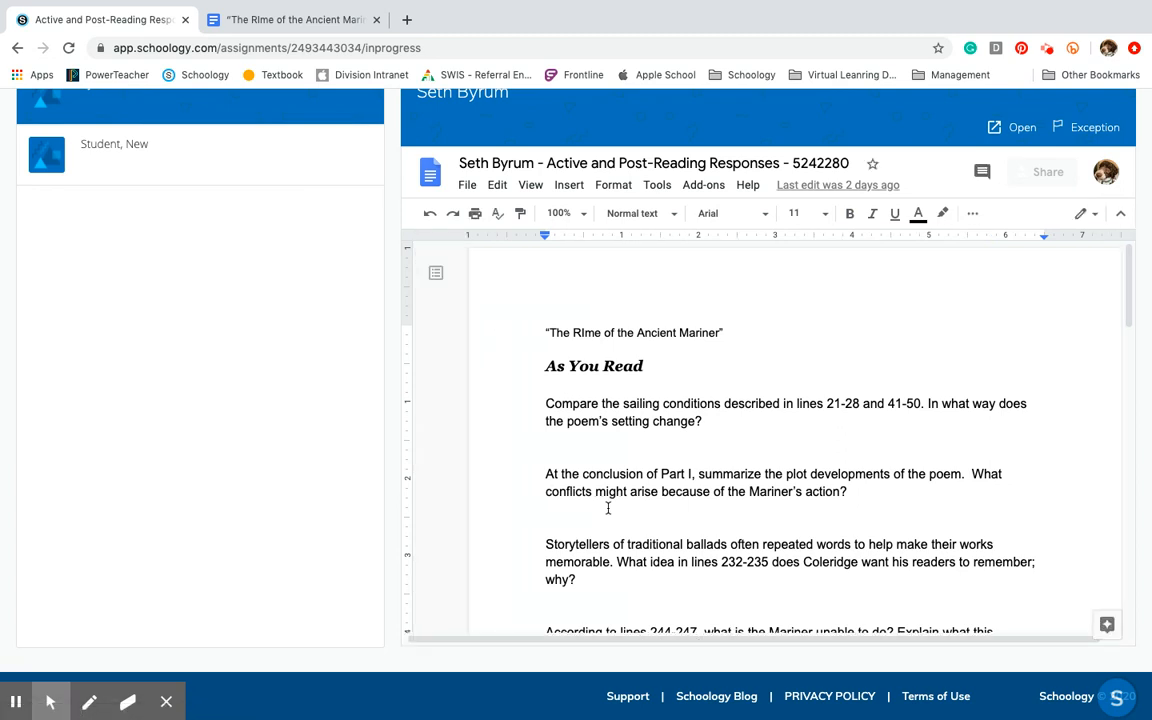
pyautogui.scroll(3, 608, 508)
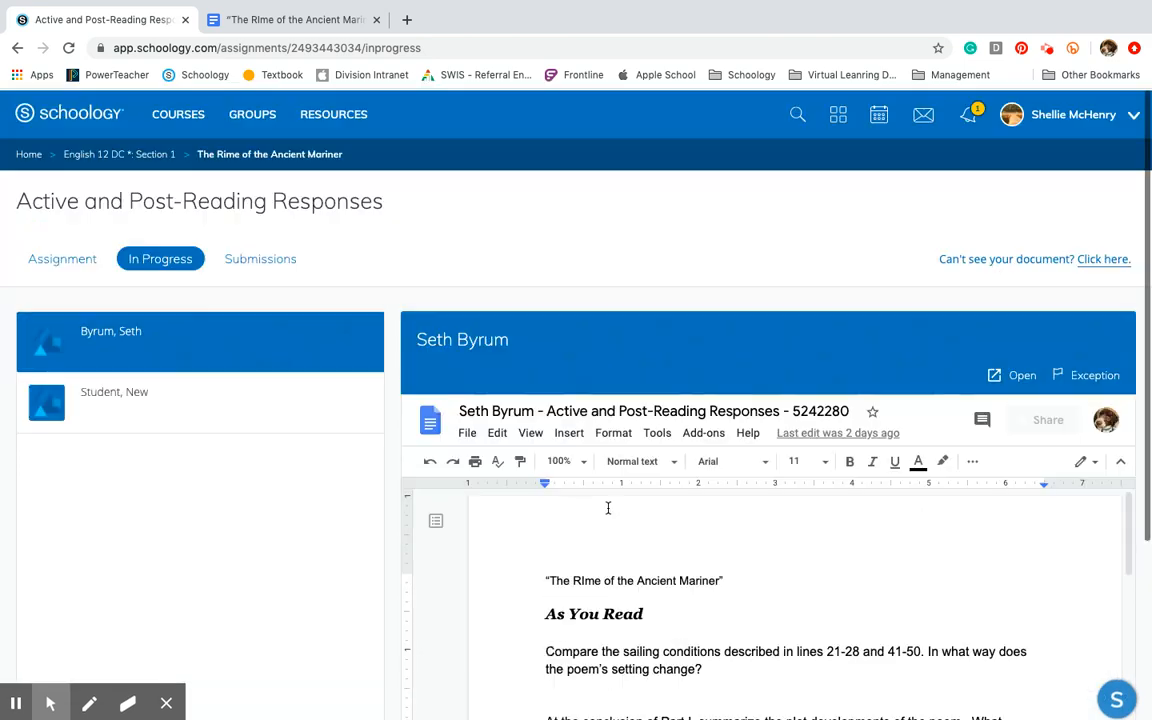
# - Review the first student's submission and its grade field, open the document in its own tab, and return to the submissions
pyautogui.click(289, 265)
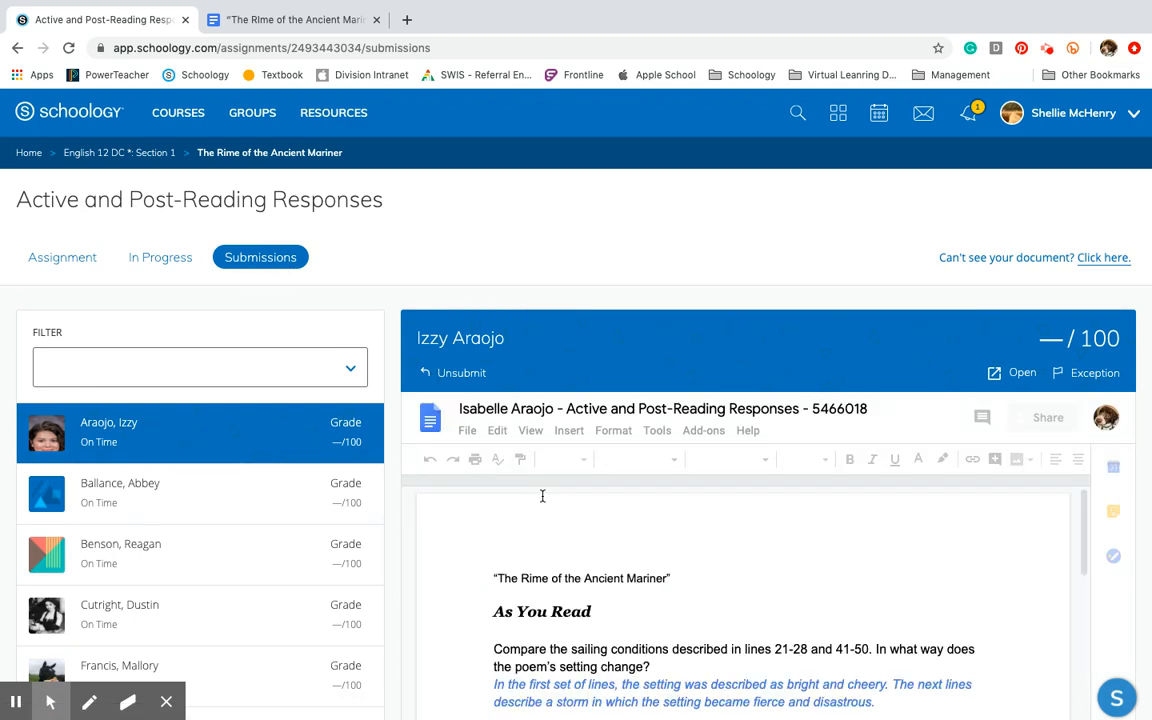
pyautogui.scroll(-5, 540, 600)
pyautogui.scroll(-3, 560, 605)
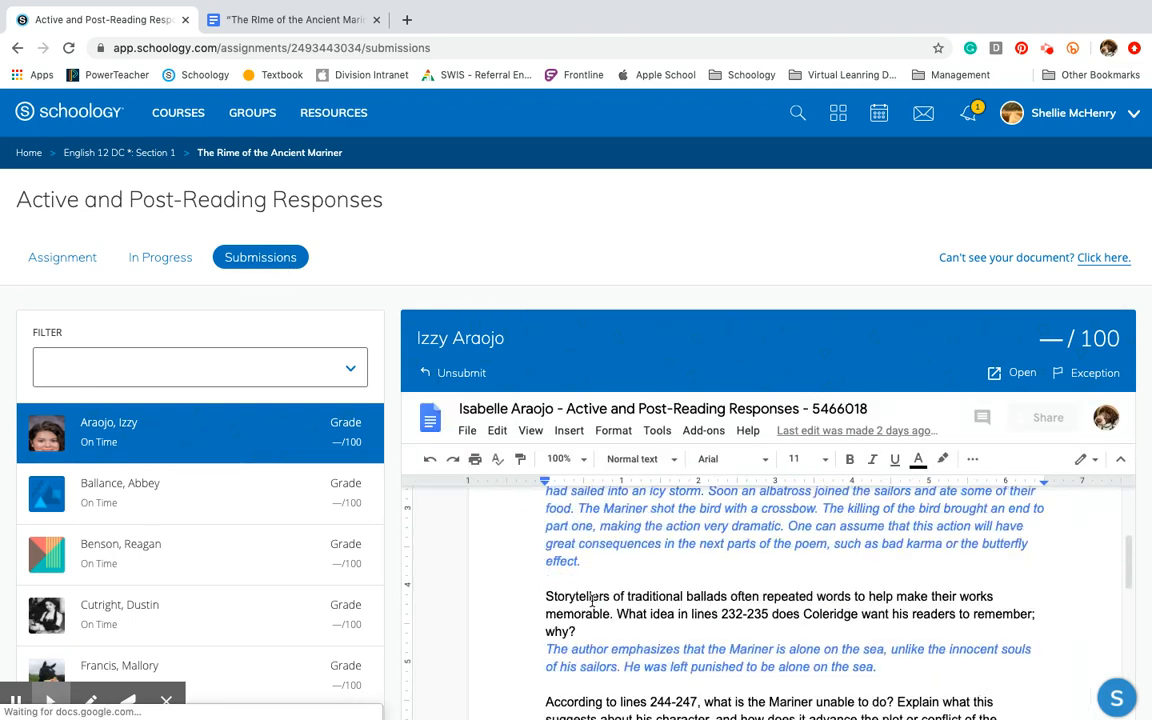
pyautogui.scroll(-3, 592, 601)
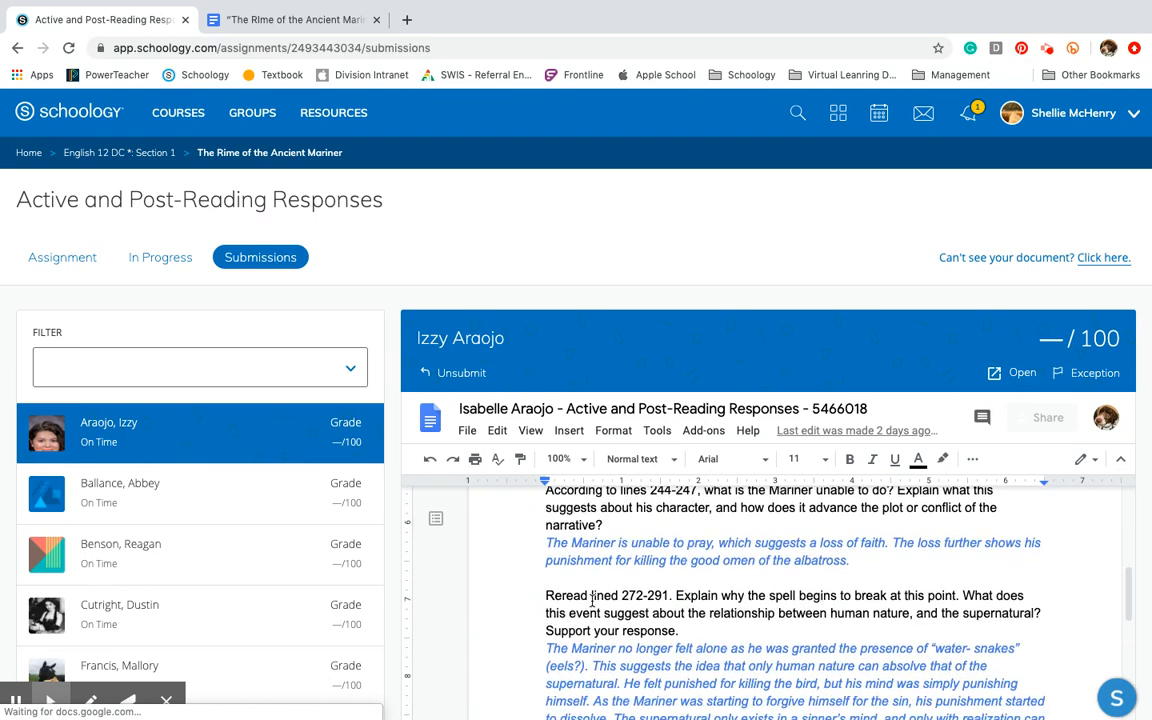
pyautogui.click(1053, 345)
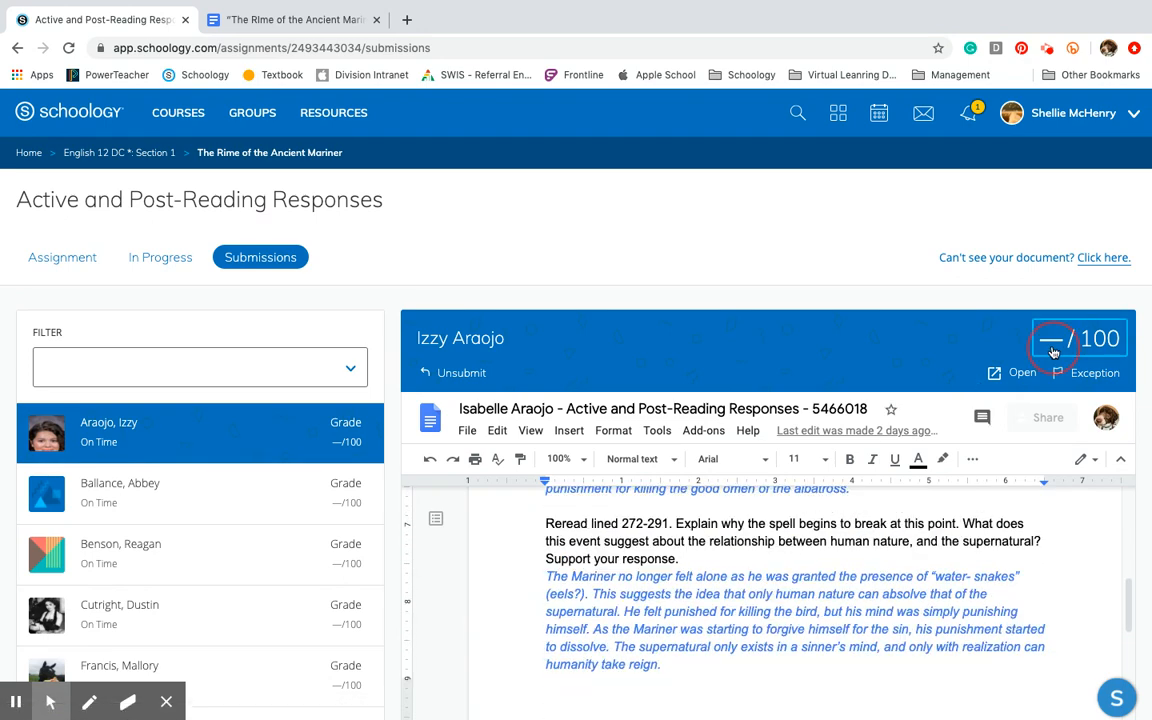
pyautogui.click(1008, 379)
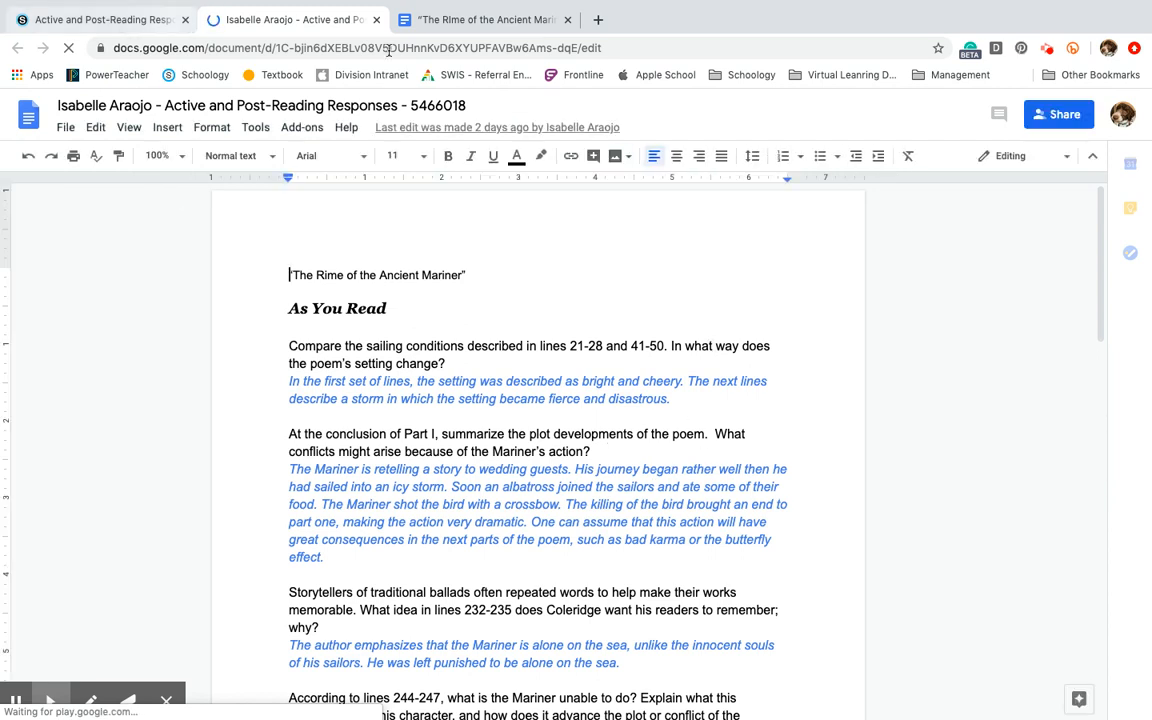
pyautogui.click(147, 20)
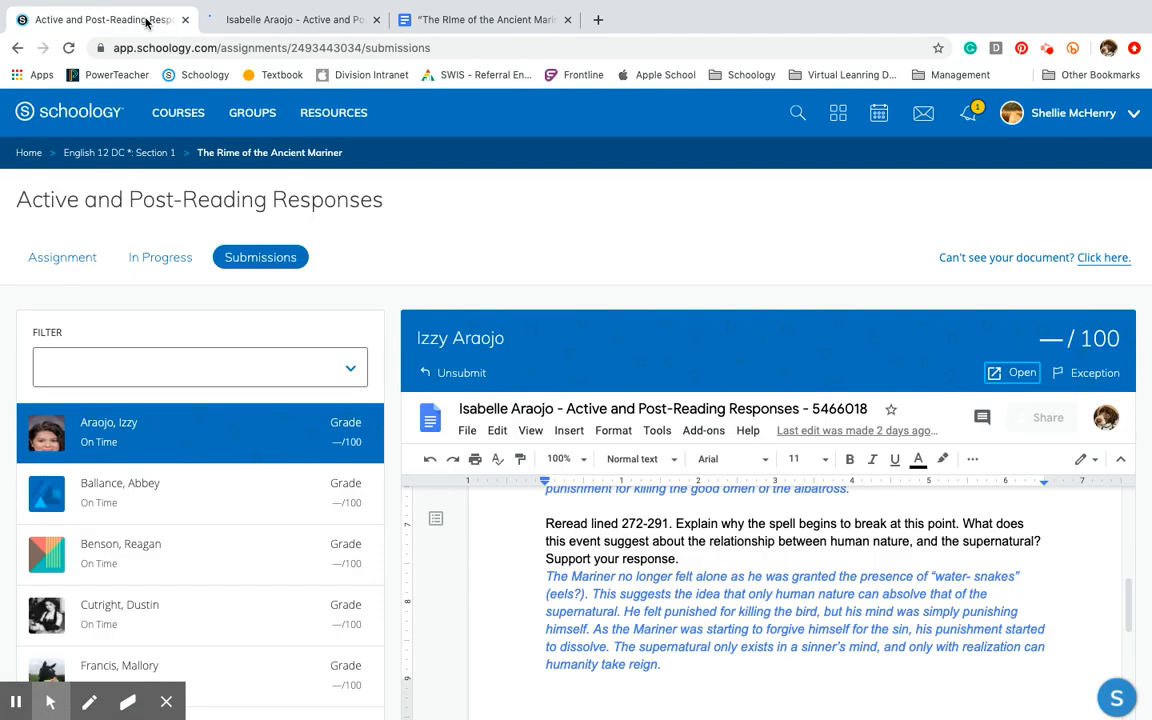
# - Browse the next three students' submissions and look through the whole list of students who submitted
pyautogui.click(250, 498)
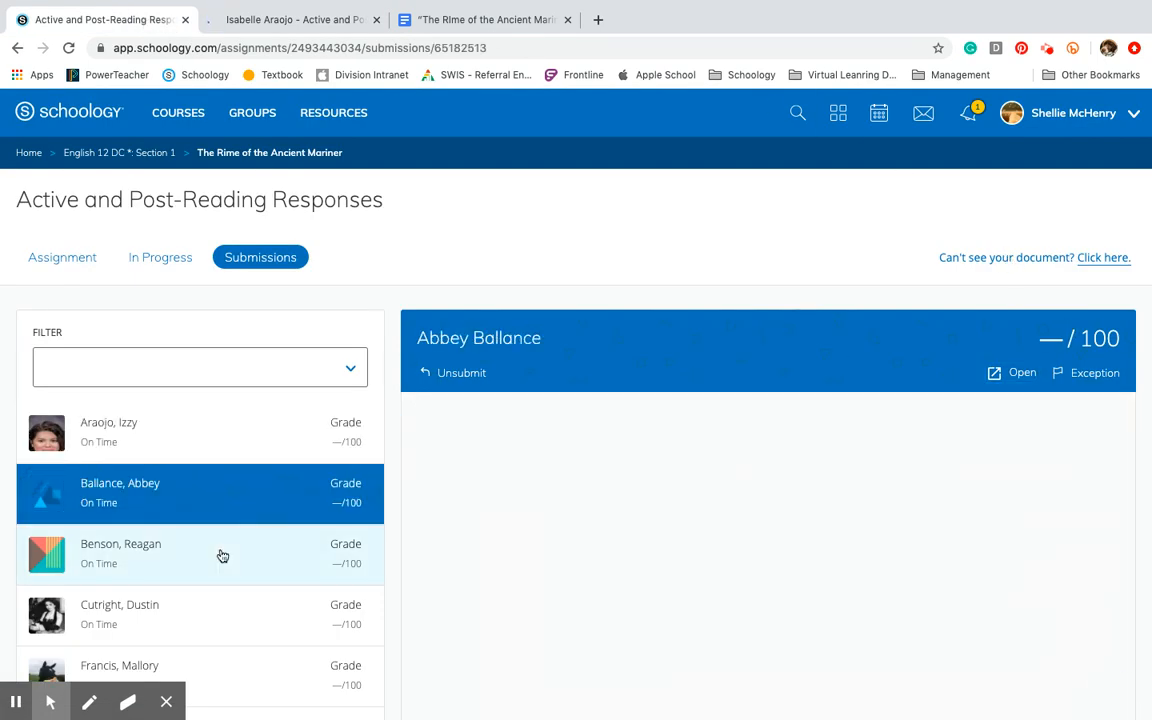
pyautogui.click(221, 554)
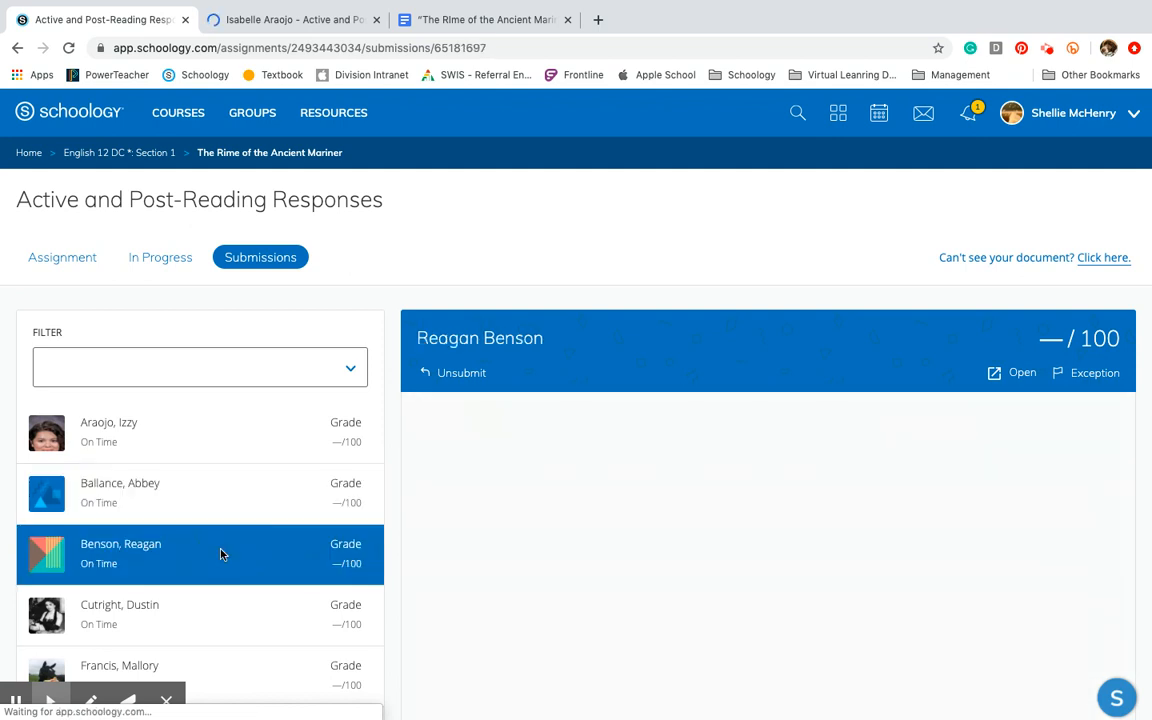
pyautogui.scroll(-2, 219, 620)
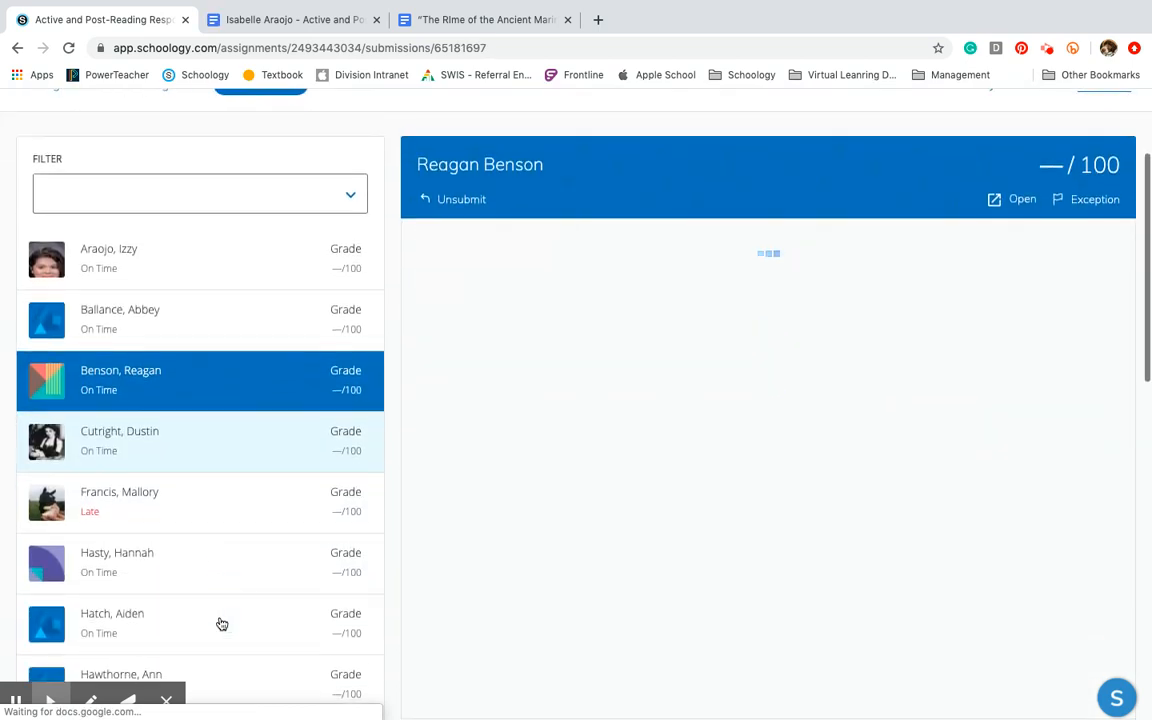
pyautogui.click(216, 456)
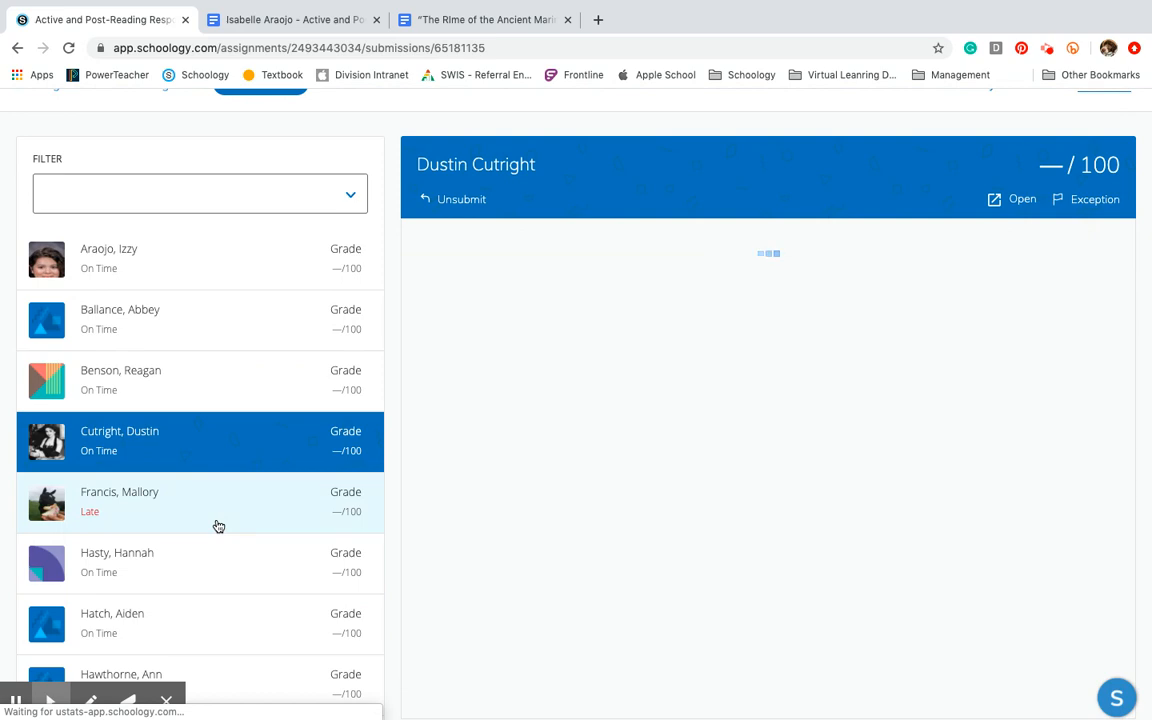
pyautogui.scroll(-6, 218, 526)
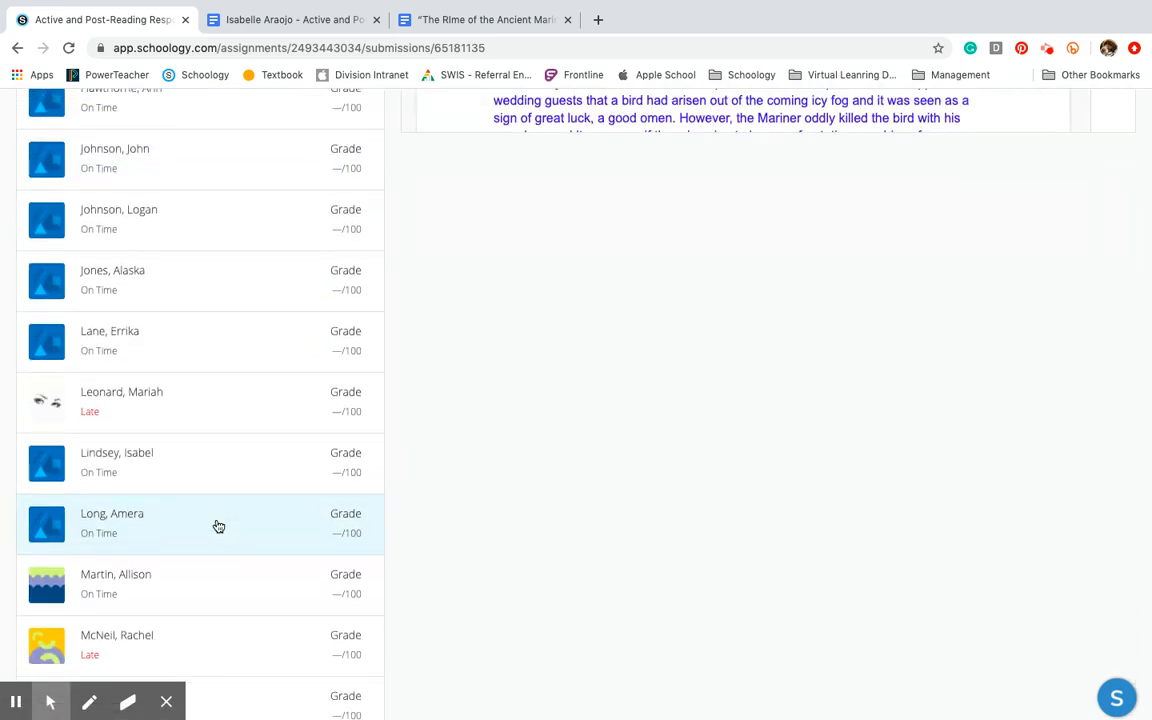
pyautogui.scroll(8, 218, 526)
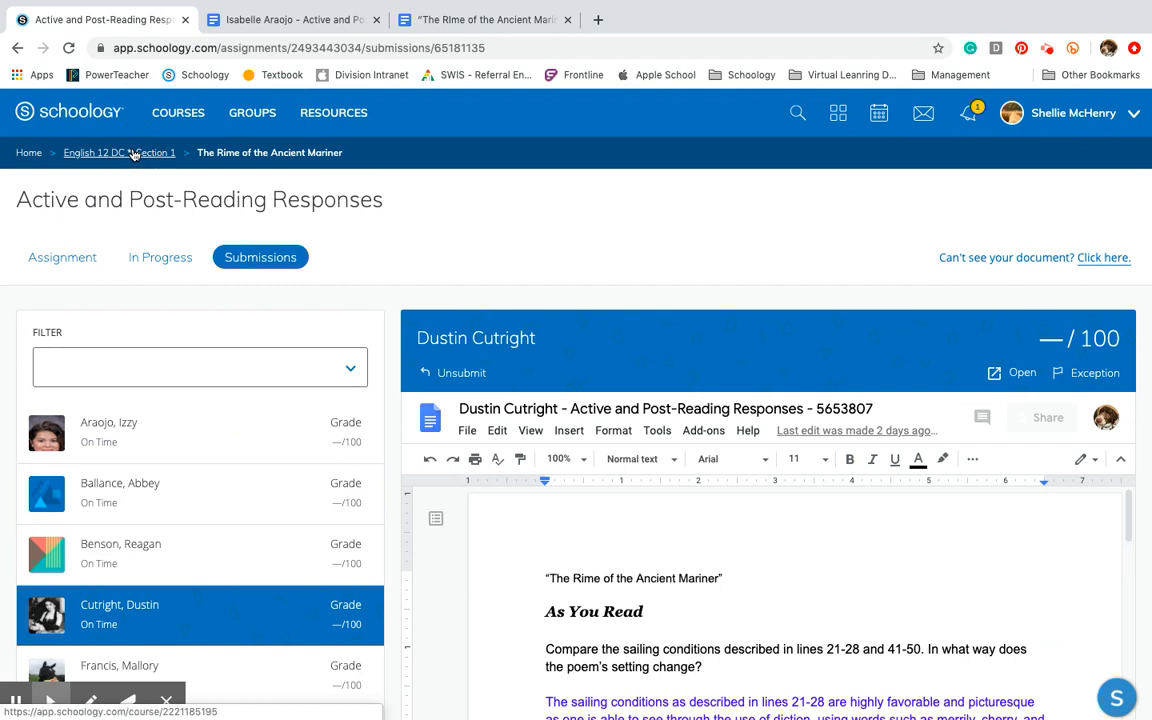
# - Return to the English 12 DC *: Section 1 materials, start a new assignment, and select Frankenstein Letters– Peer Groups from Google Drive
pyautogui.click(133, 153)
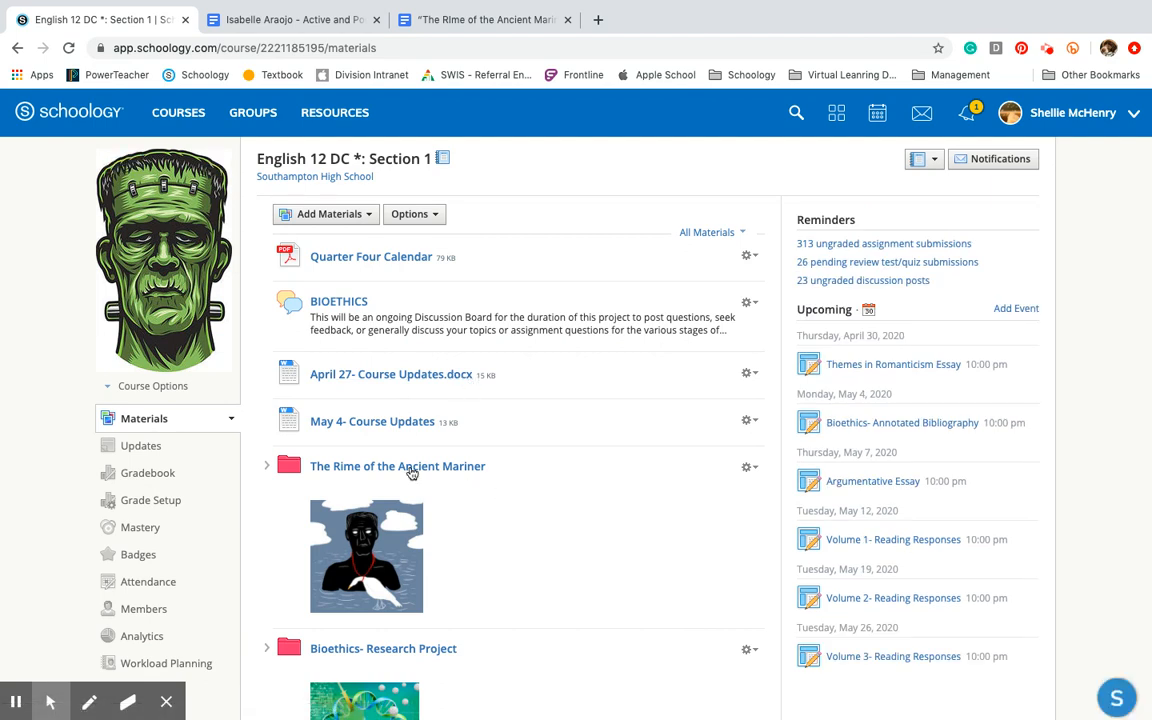
pyautogui.click(371, 218)
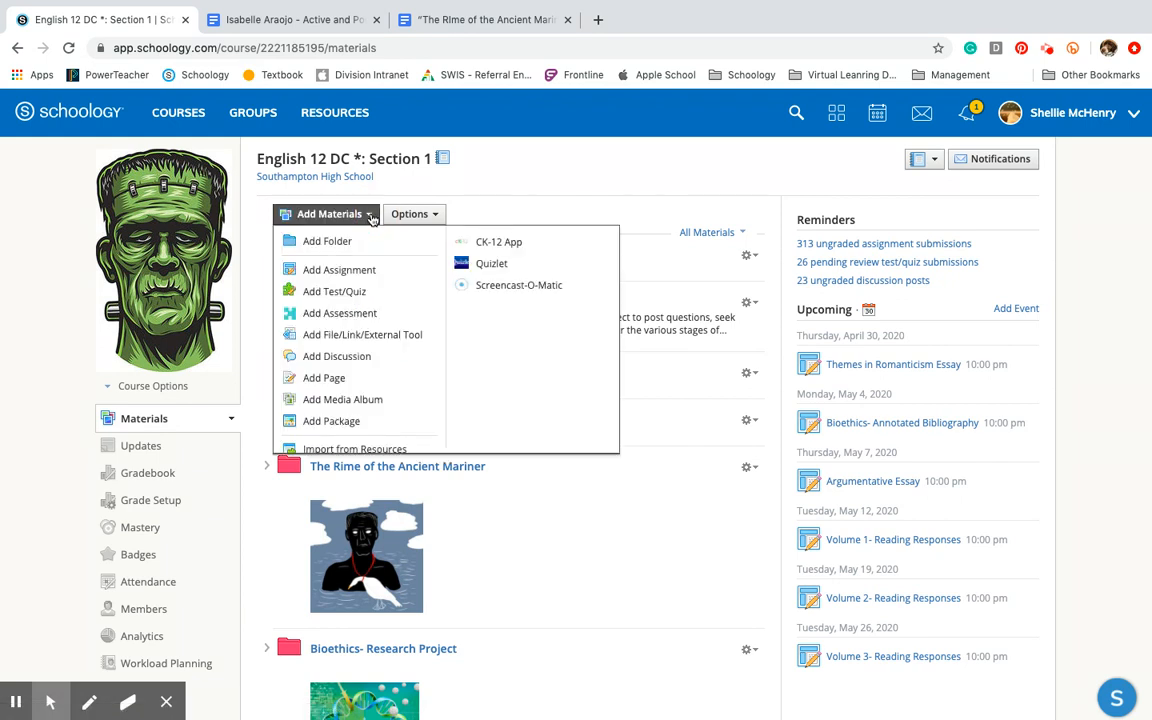
pyautogui.click(354, 281)
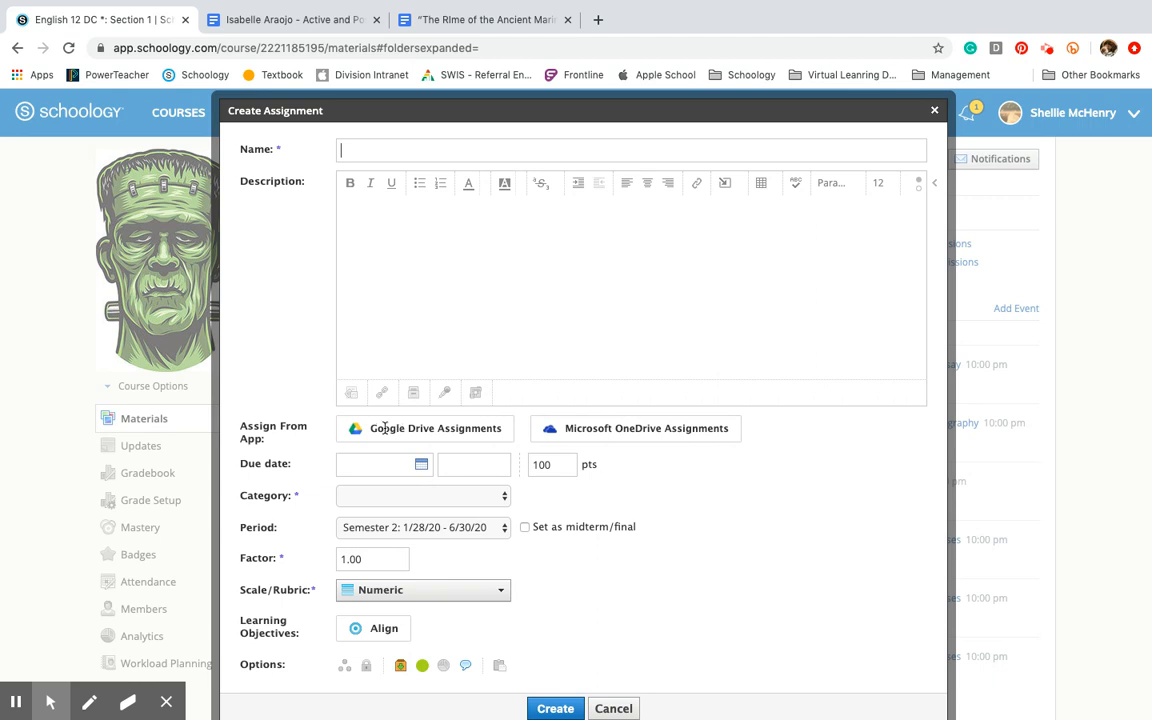
pyautogui.click(386, 430)
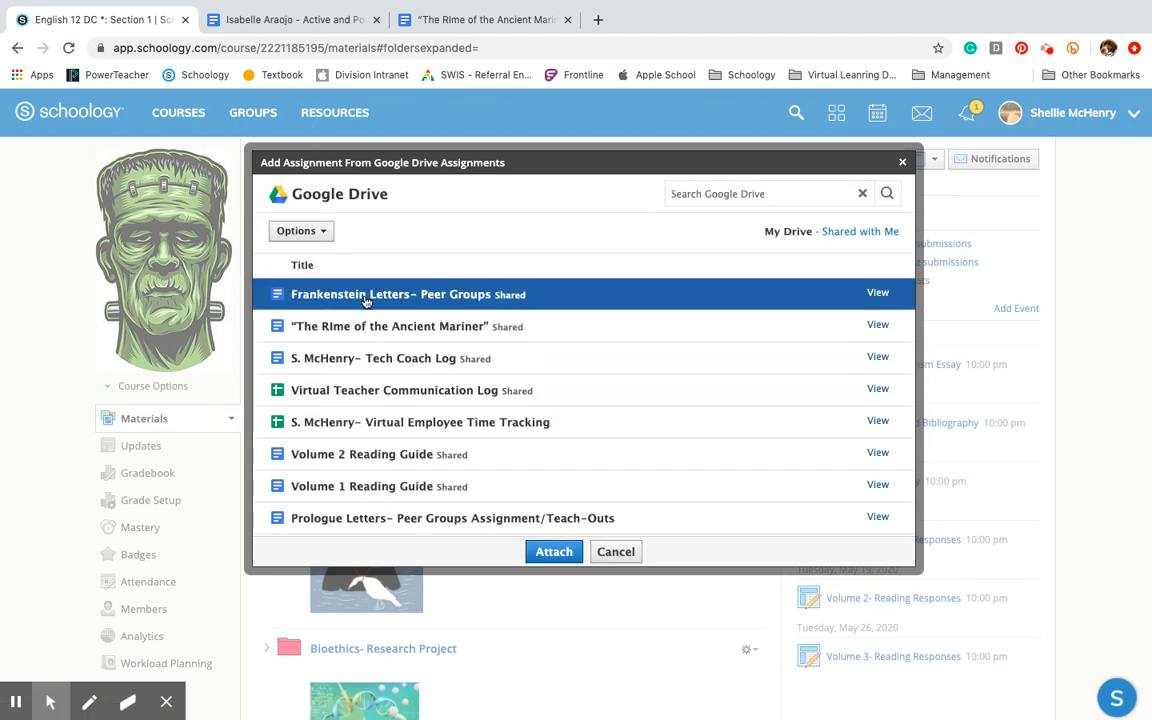
pyautogui.click(475, 300)
# - Examine the opening questions of the document "The RIme of the Ancient Mariner" and return to the Google Drive file selection
pyautogui.click(461, 23)
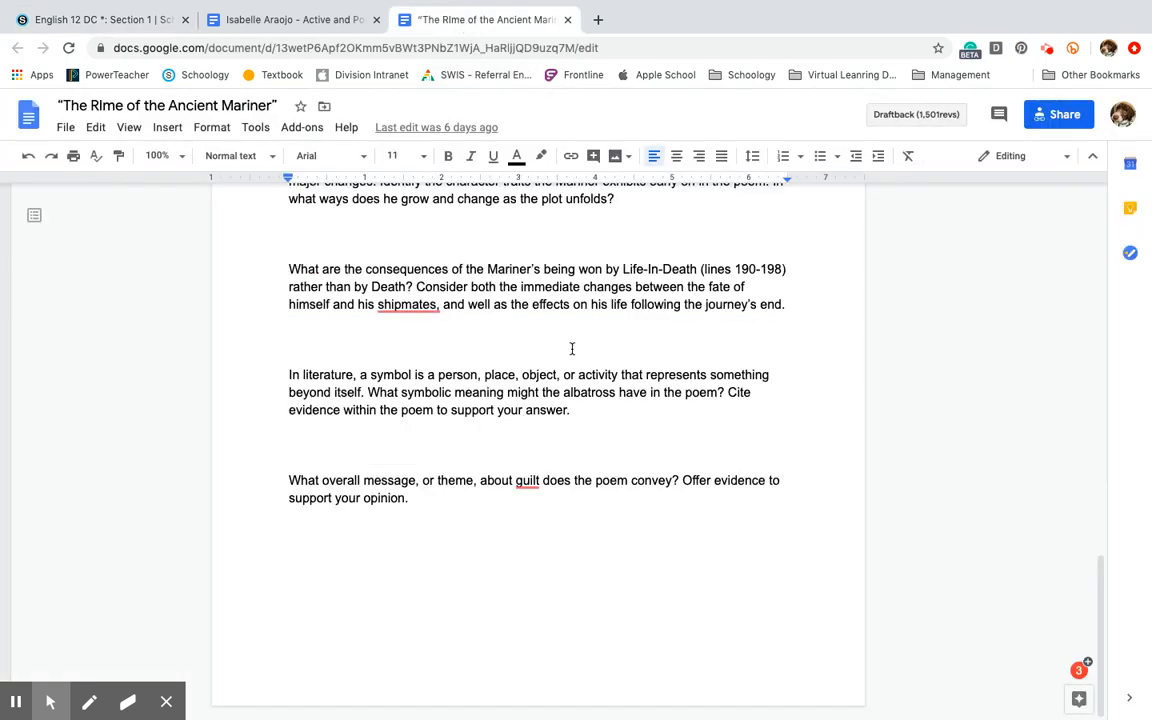
pyautogui.scroll(10, 572, 348)
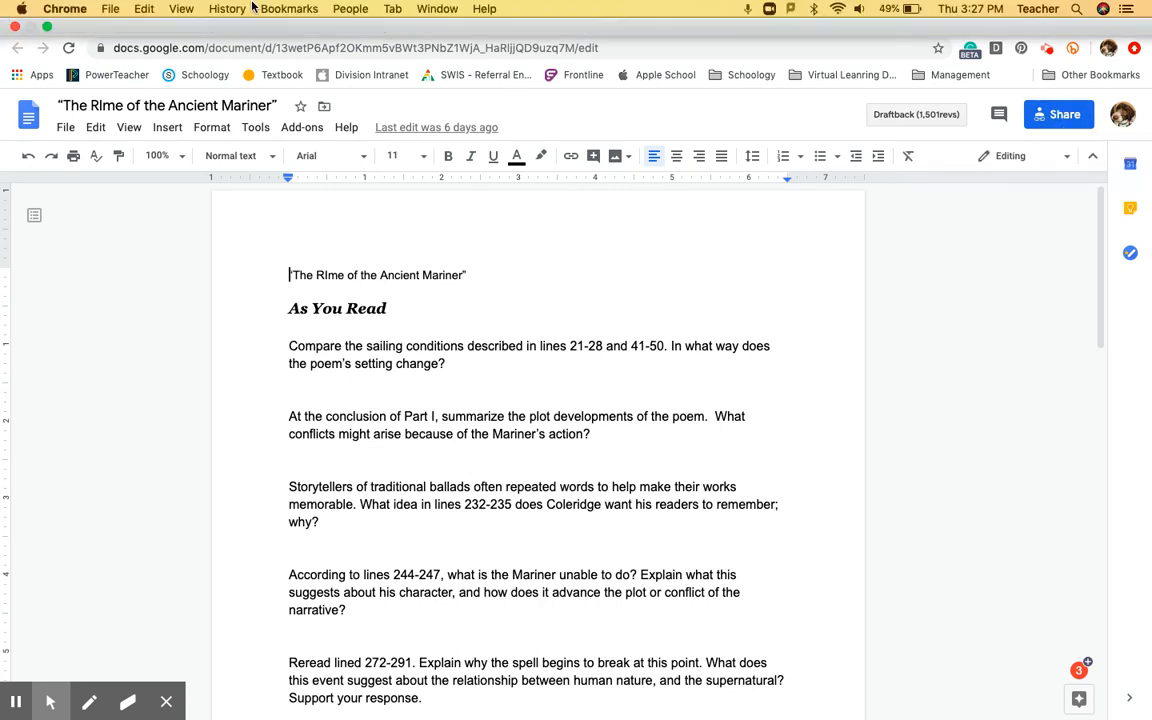
pyautogui.click(126, 52)
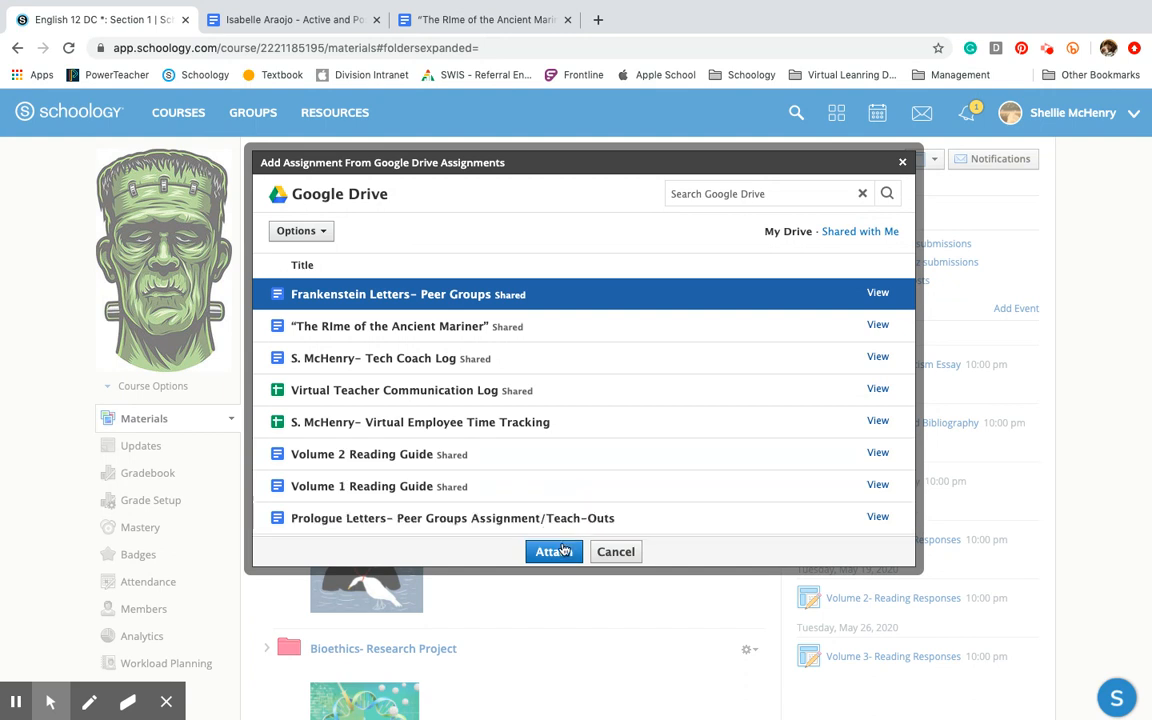
# - Attach the selected Google Drive file to the new assignment and view the available grading categories without choosing one
pyautogui.click(555, 551)
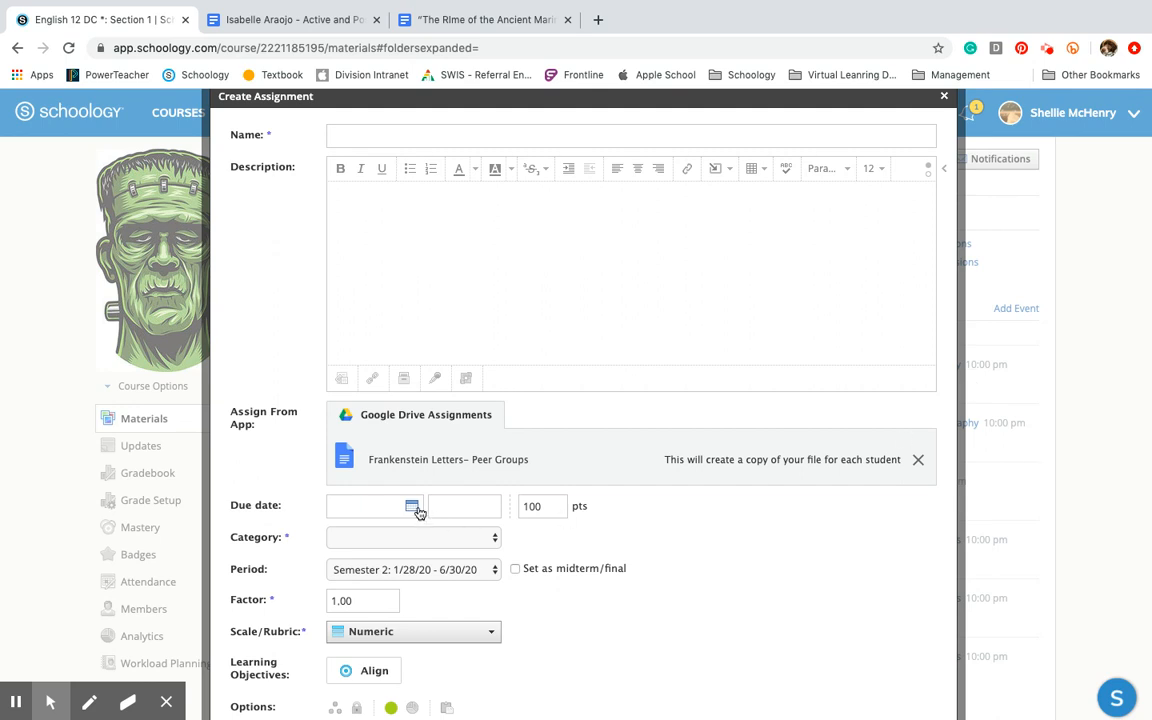
pyautogui.click(492, 540)
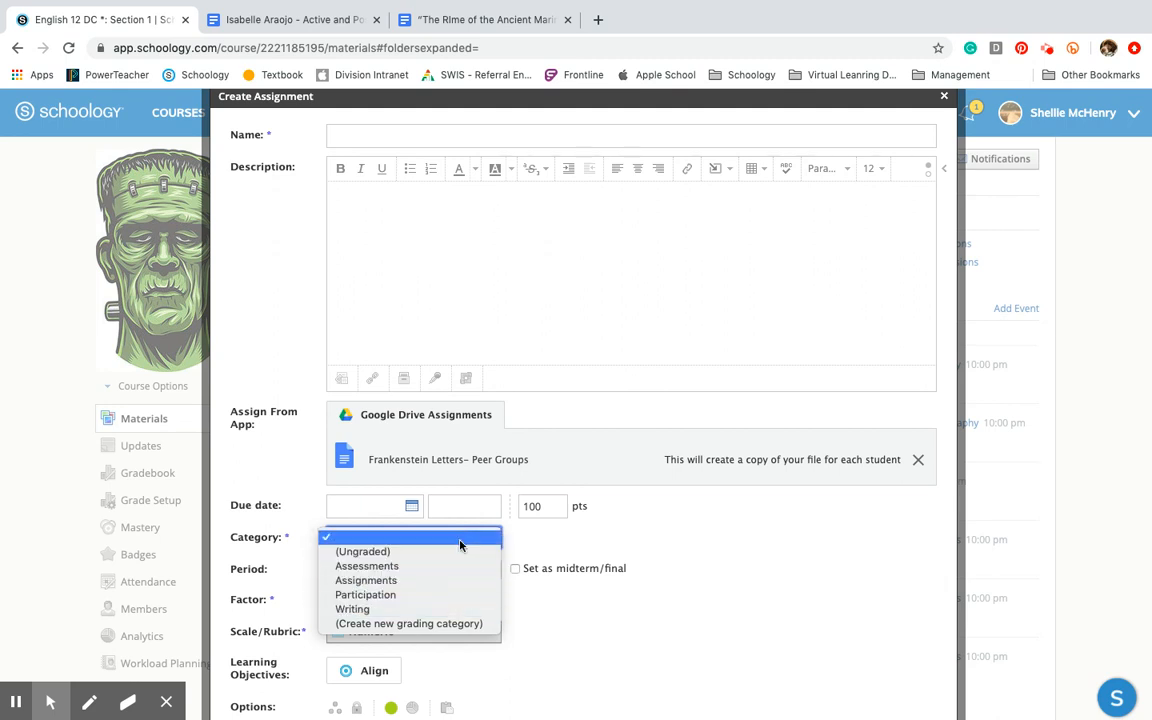
pyautogui.click(460, 540)
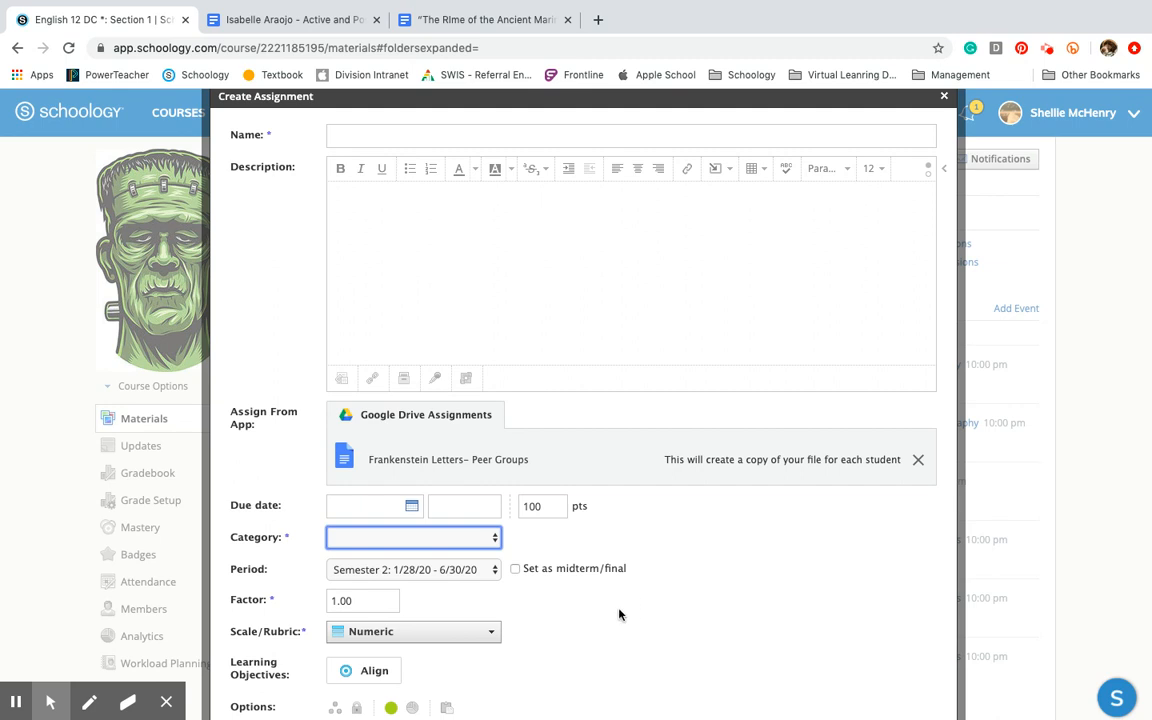
# - Enable assigning the new assignment to individual members or grading groups and activate the Assign to field
pyautogui.scroll(-3, 617, 590)
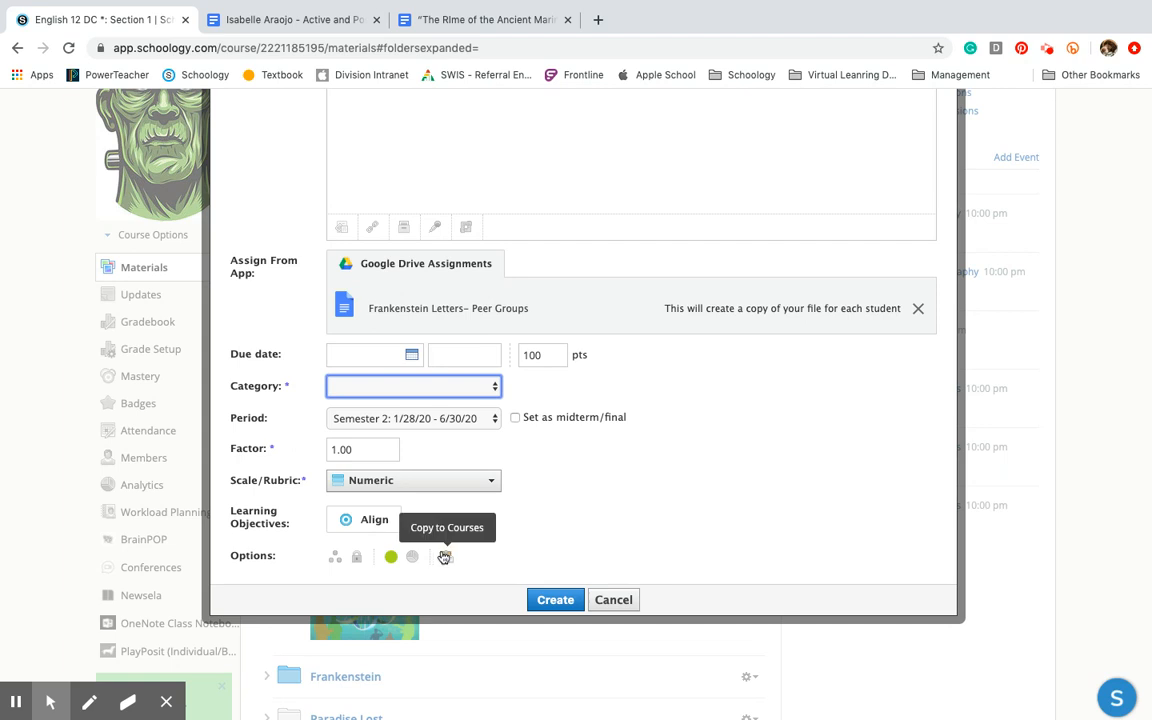
pyautogui.click(338, 565)
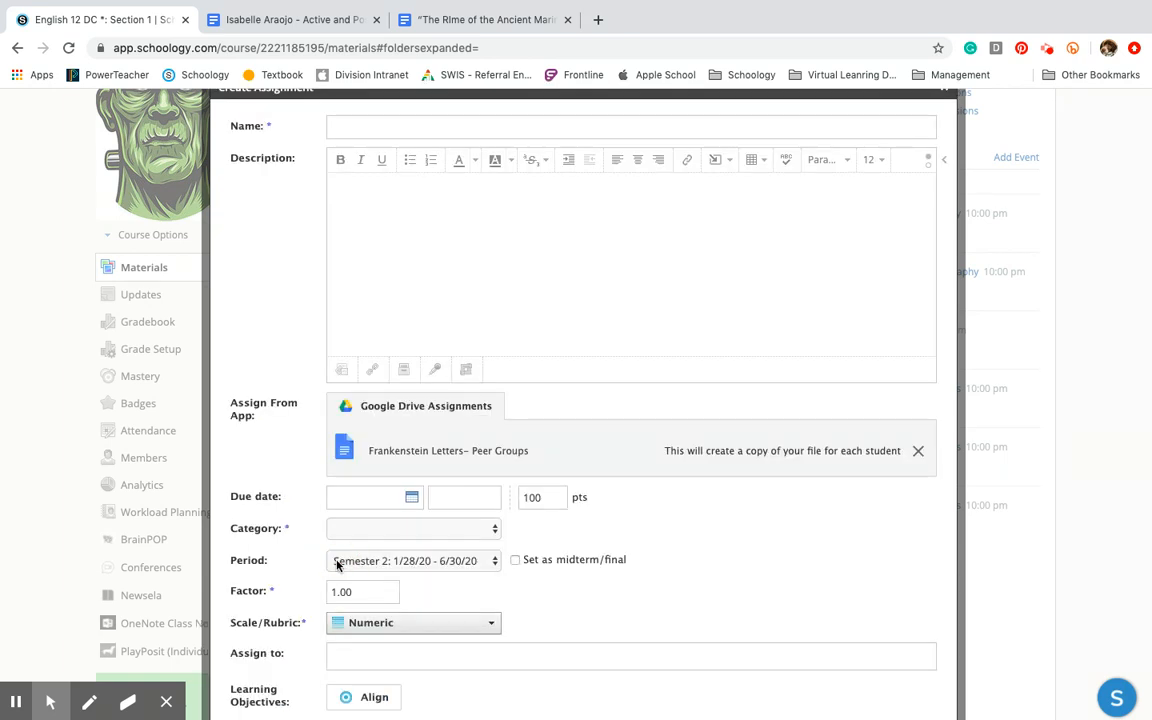
pyautogui.click(345, 655)
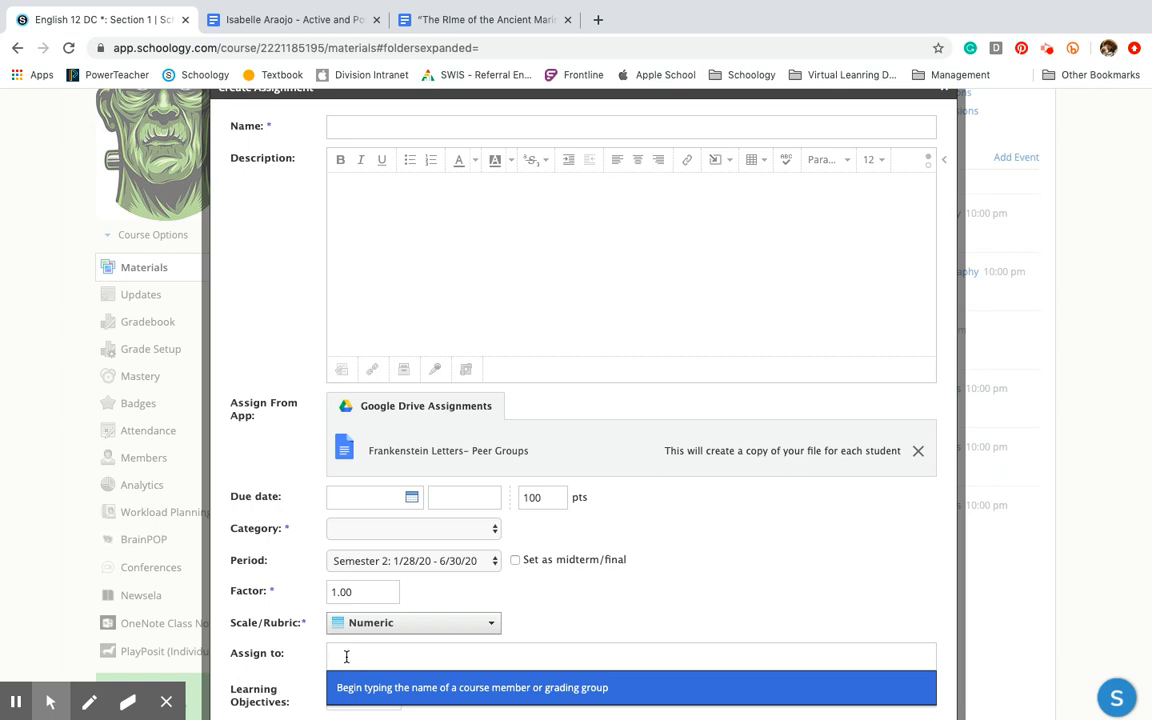
pyautogui.scroll(-2, 346, 656)
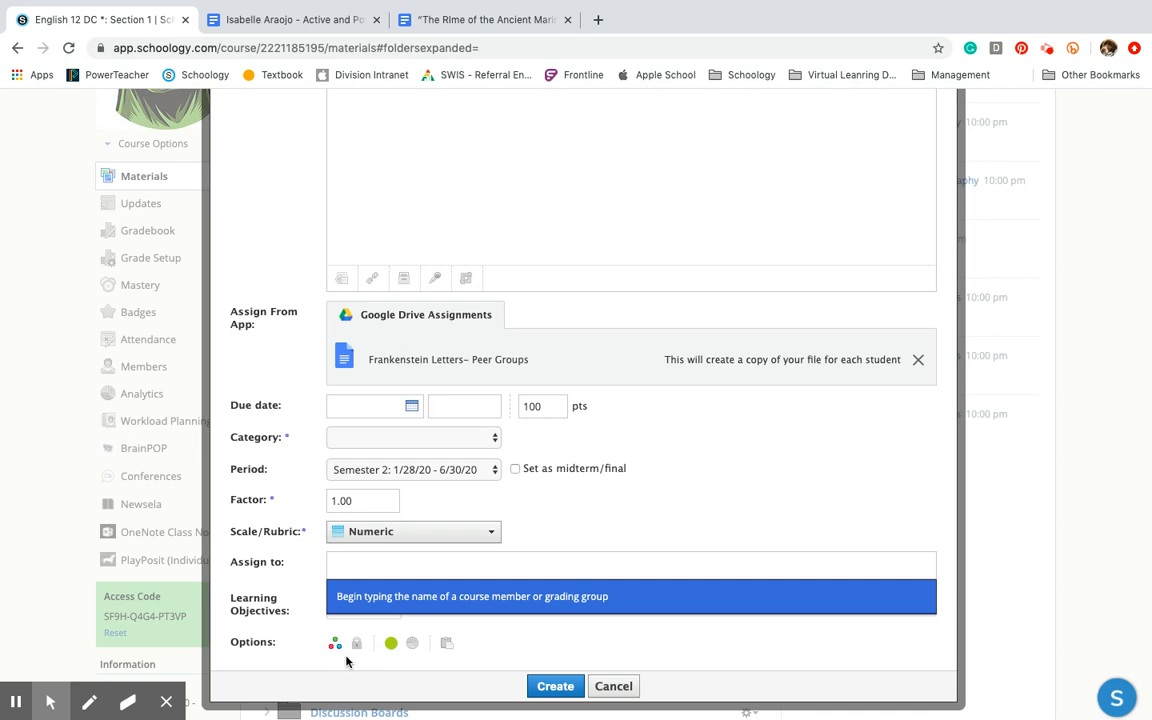
# - Discard the new assignment and open Active and Post-Reading Responses from The Rime of the Ancient Mariner folder
pyautogui.click(608, 689)
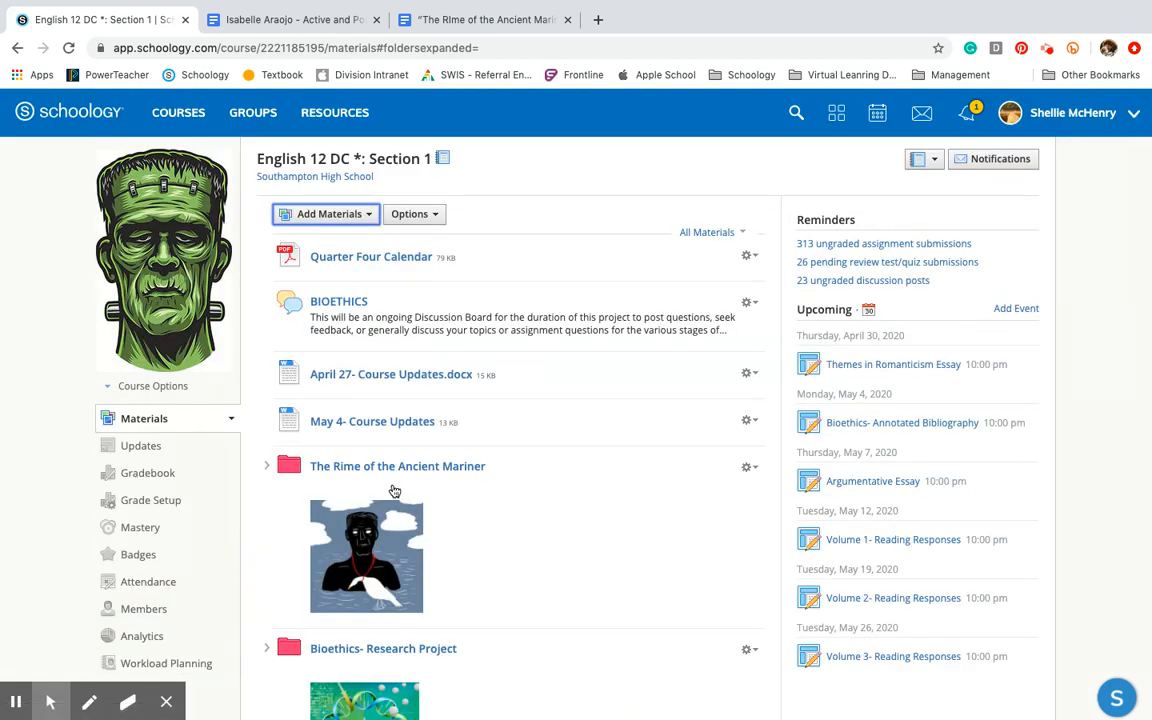
pyautogui.click(266, 466)
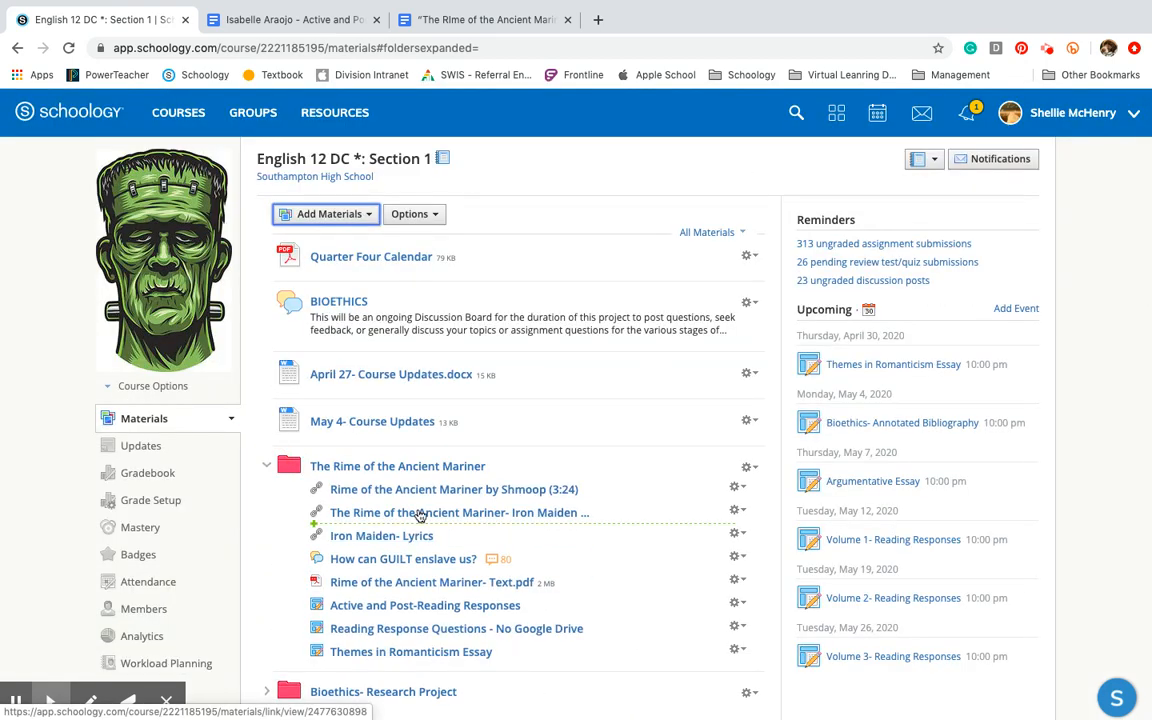
pyautogui.scroll(-1, 419, 514)
pyautogui.click(417, 512)
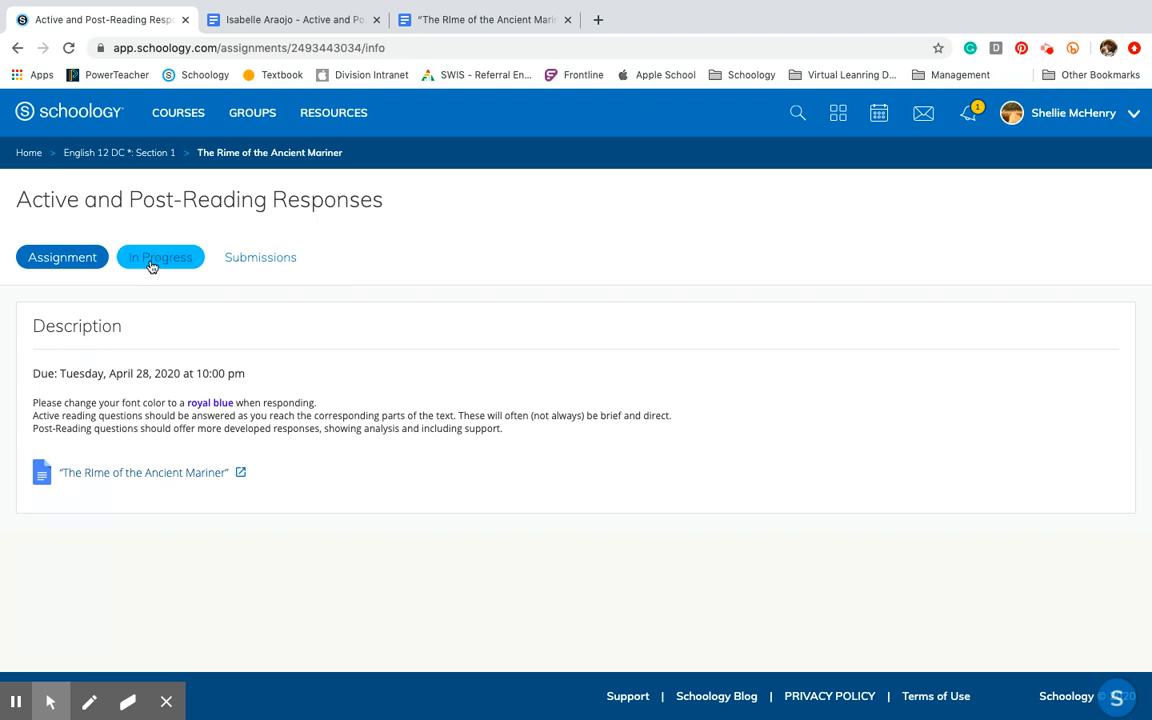
# - View the student's Active and Post-Reading Responses document, and return to the English 12 DC *: Section 1 course materials
pyautogui.click(313, 20)
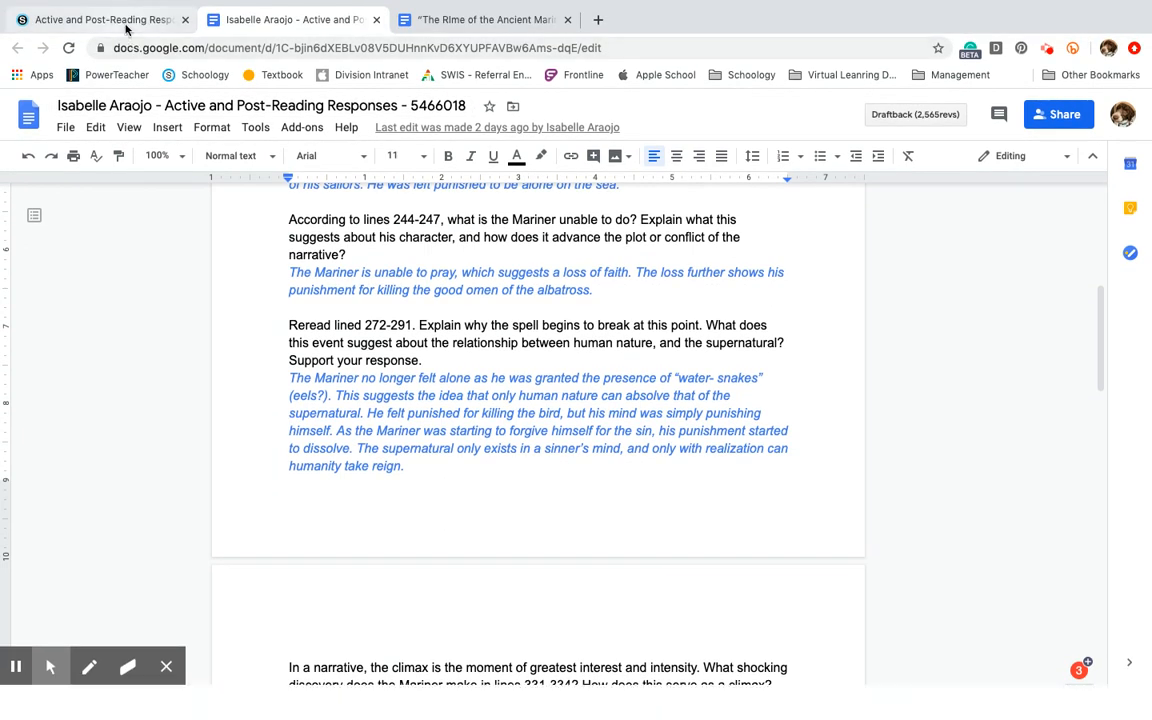
pyautogui.click(126, 22)
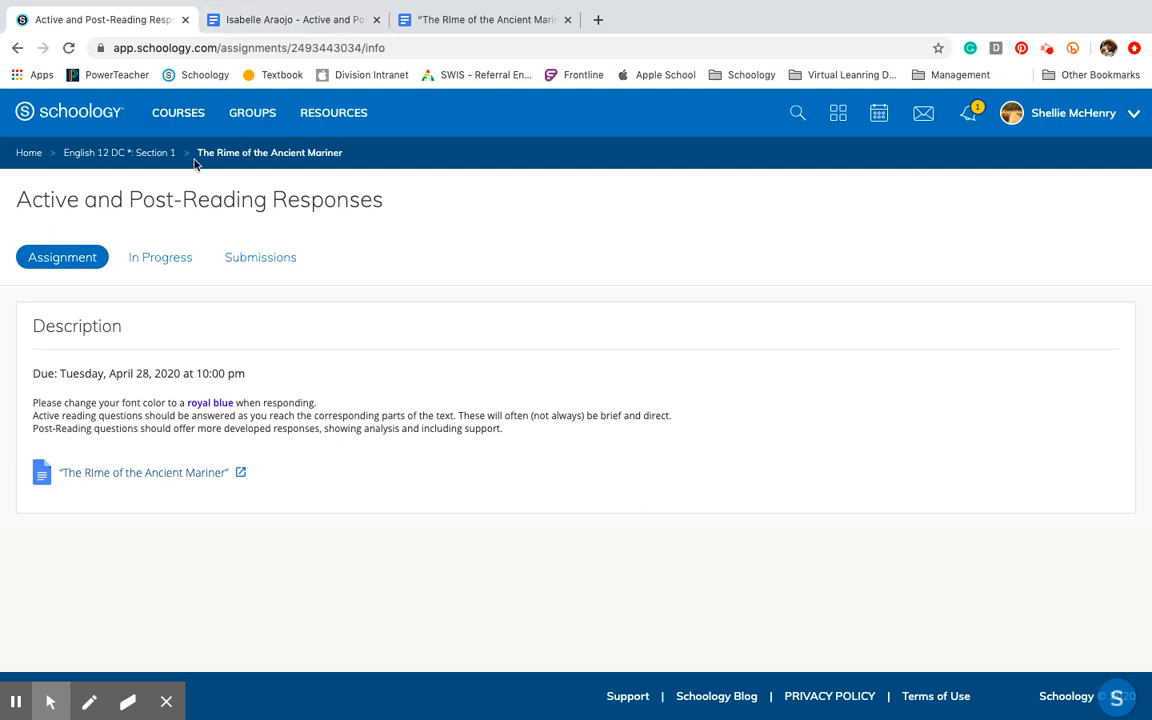
pyautogui.click(145, 156)
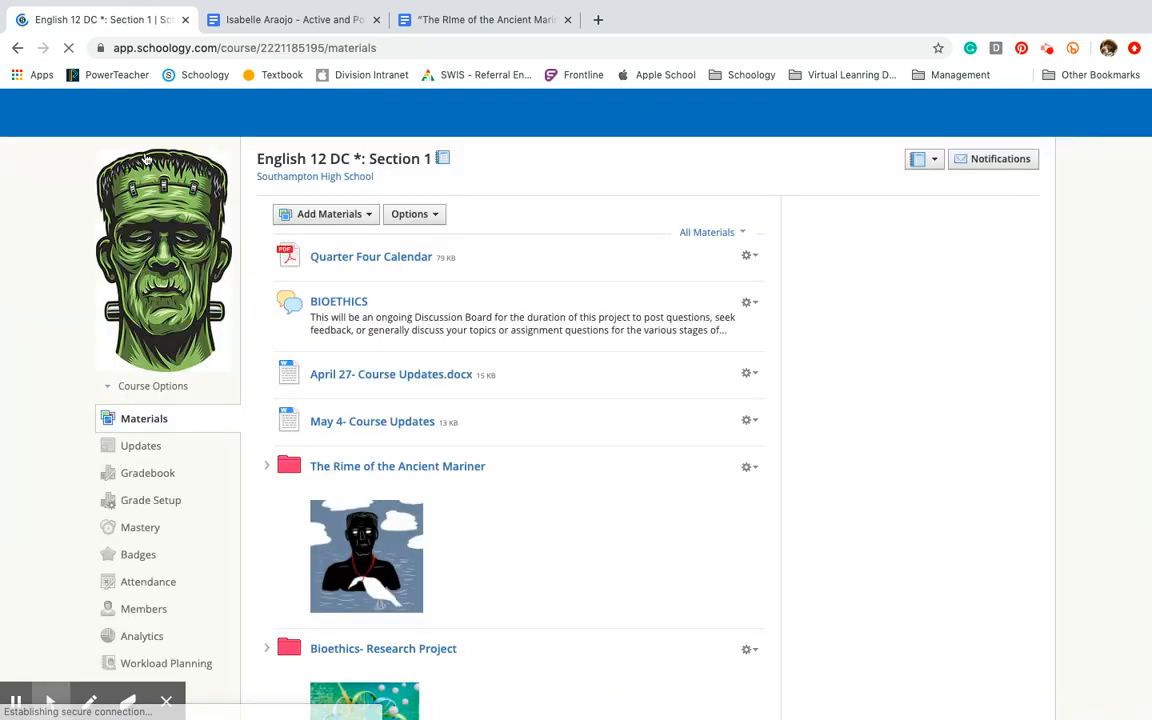
# - Create a test/quiz named Practice in the Assessments grading category
pyautogui.click(369, 216)
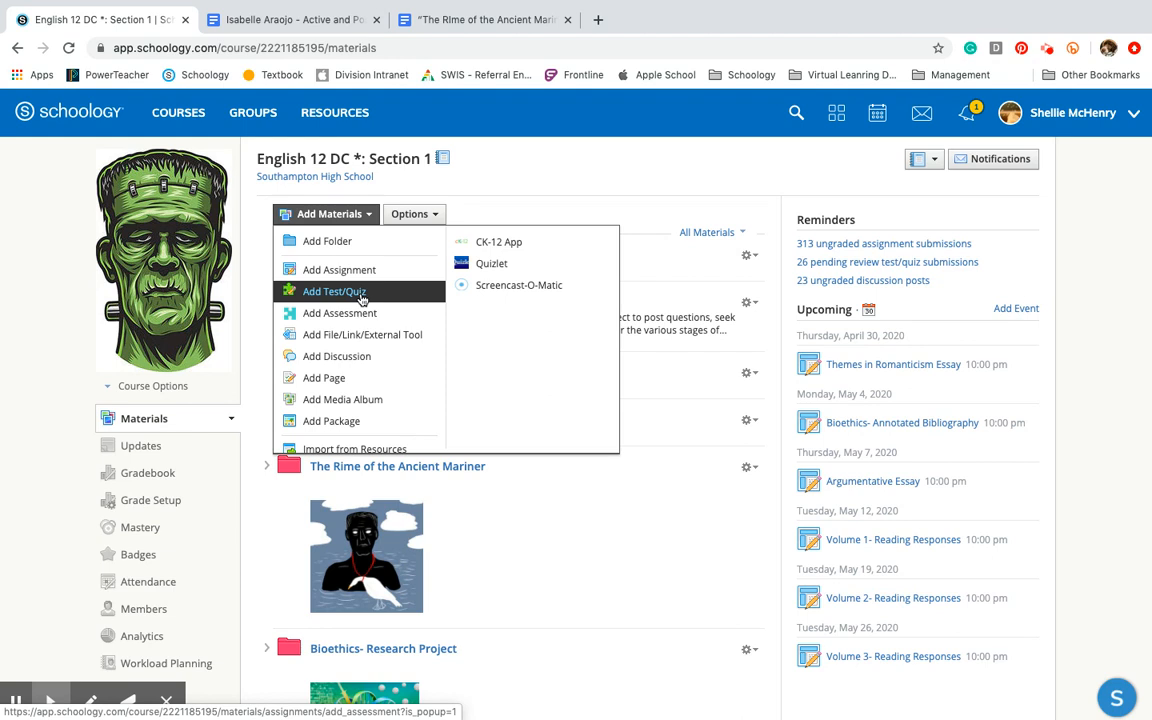
pyautogui.click(362, 300)
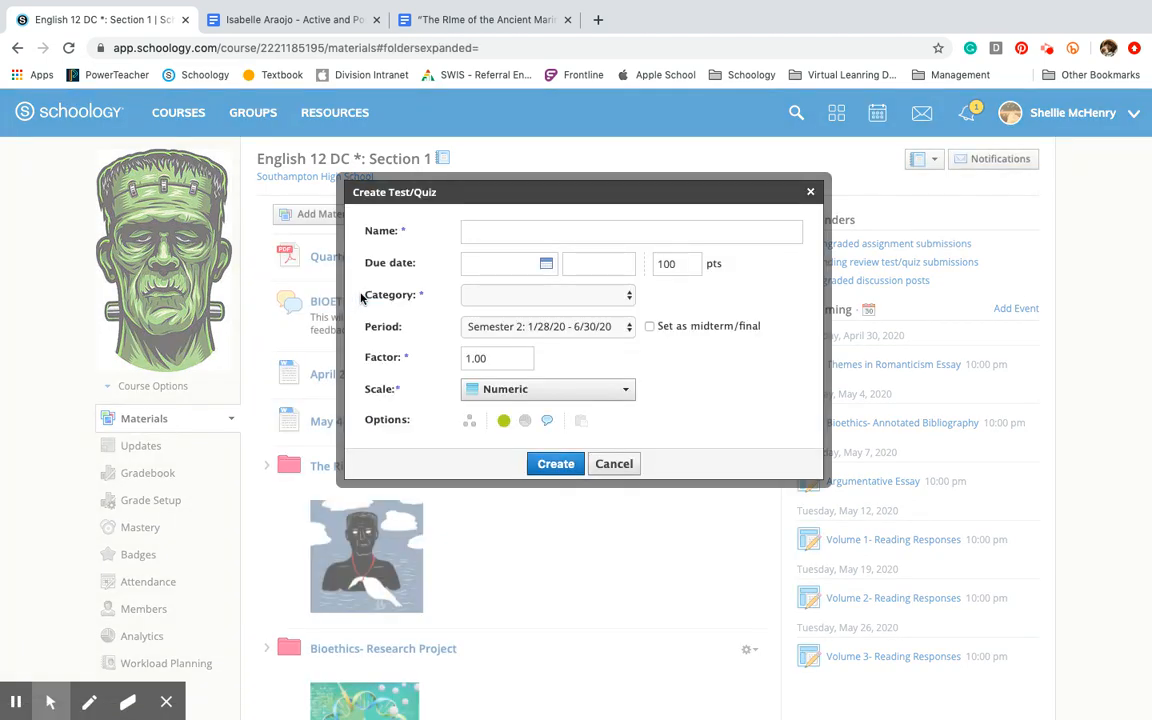
pyautogui.write('Pra')
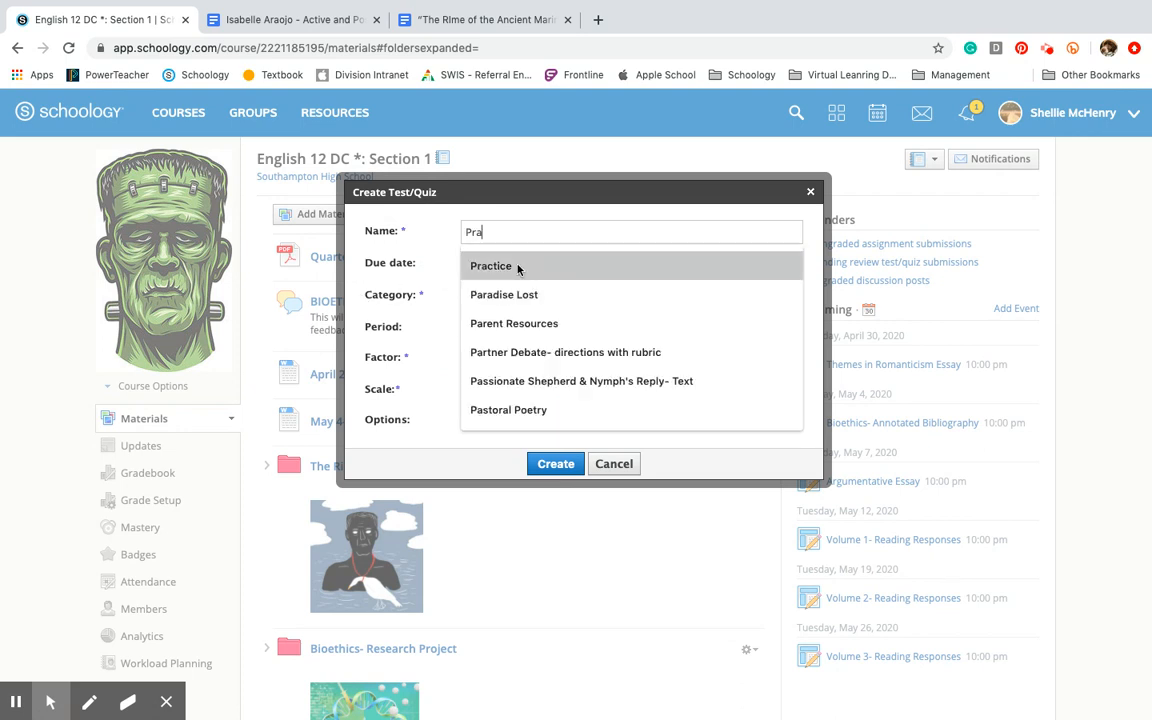
pyautogui.write('ctice')
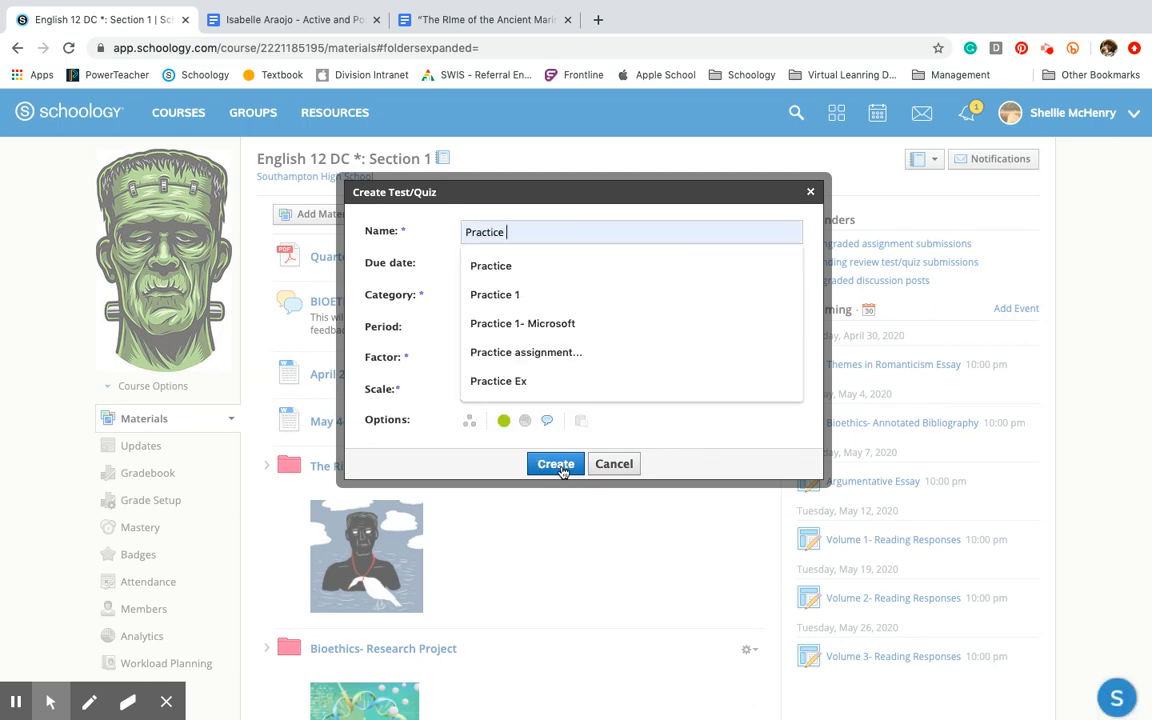
pyautogui.click(561, 466)
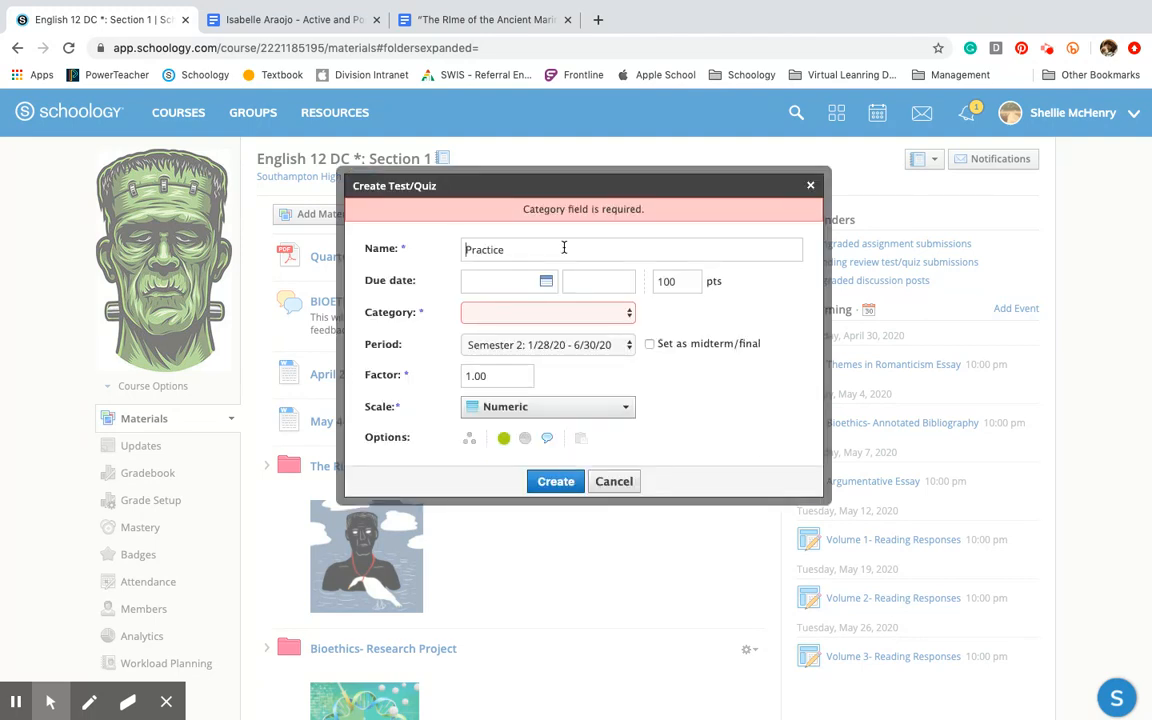
pyautogui.click(565, 312)
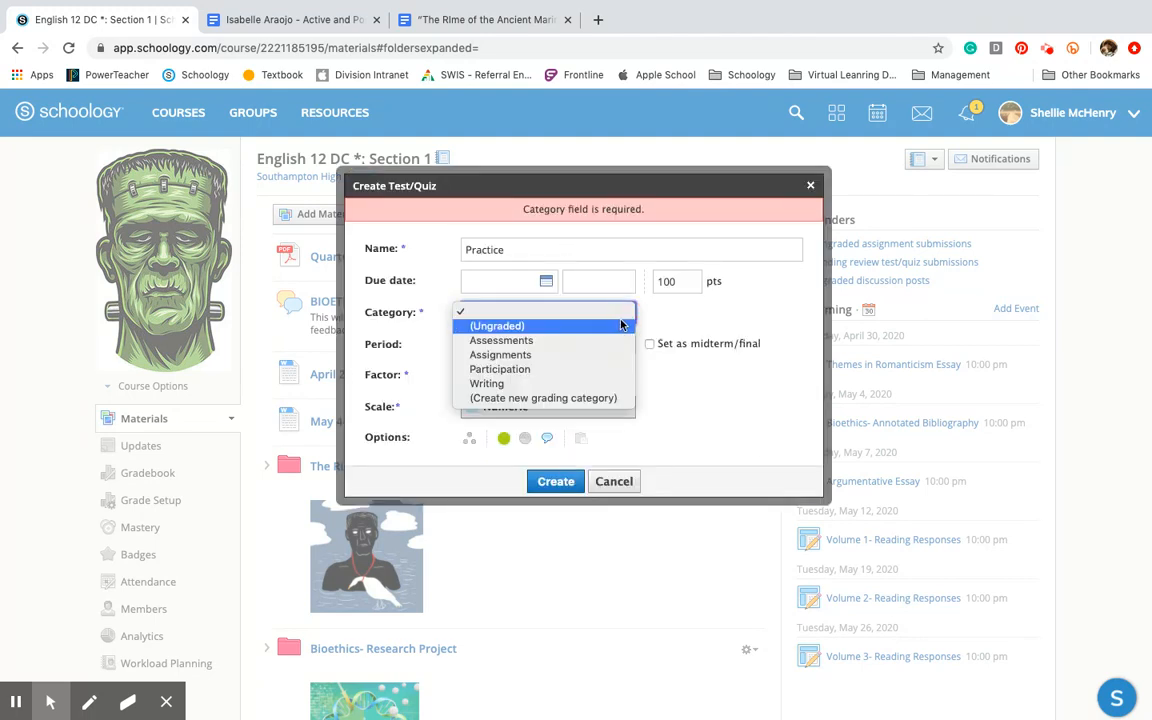
pyautogui.click(599, 341)
pyautogui.click(555, 481)
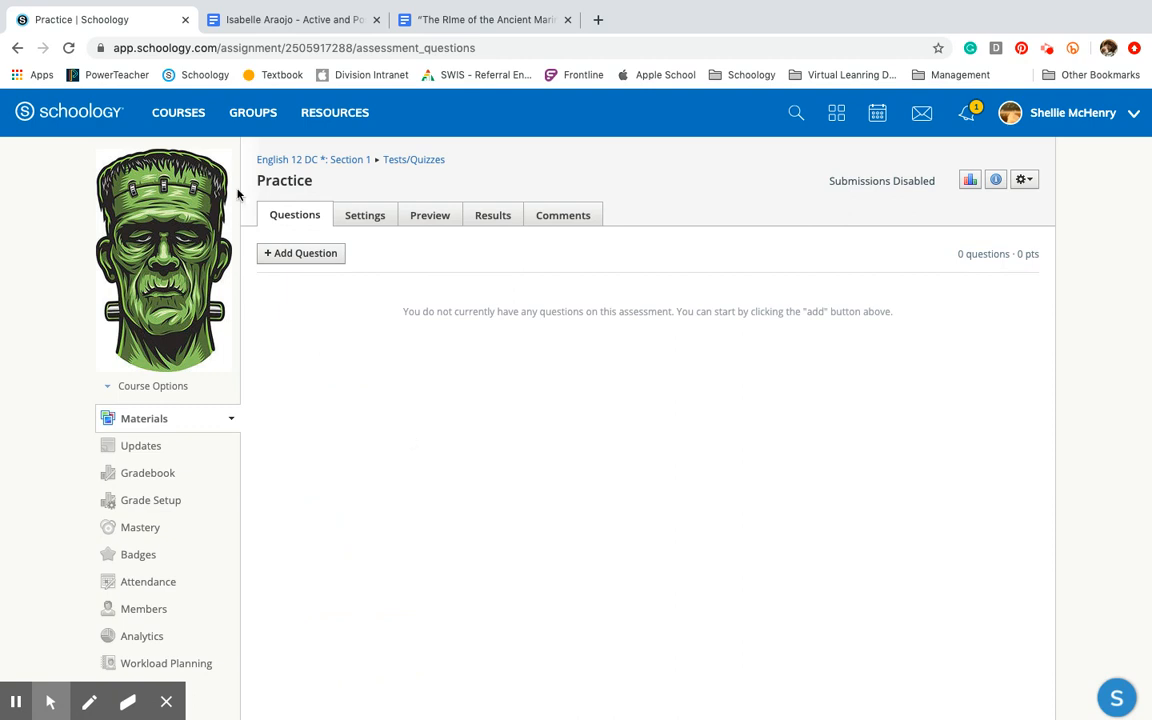
# - Start a true/false question in the Practice quiz, enable requiring a correction if false, and discard the question
pyautogui.click(302, 257)
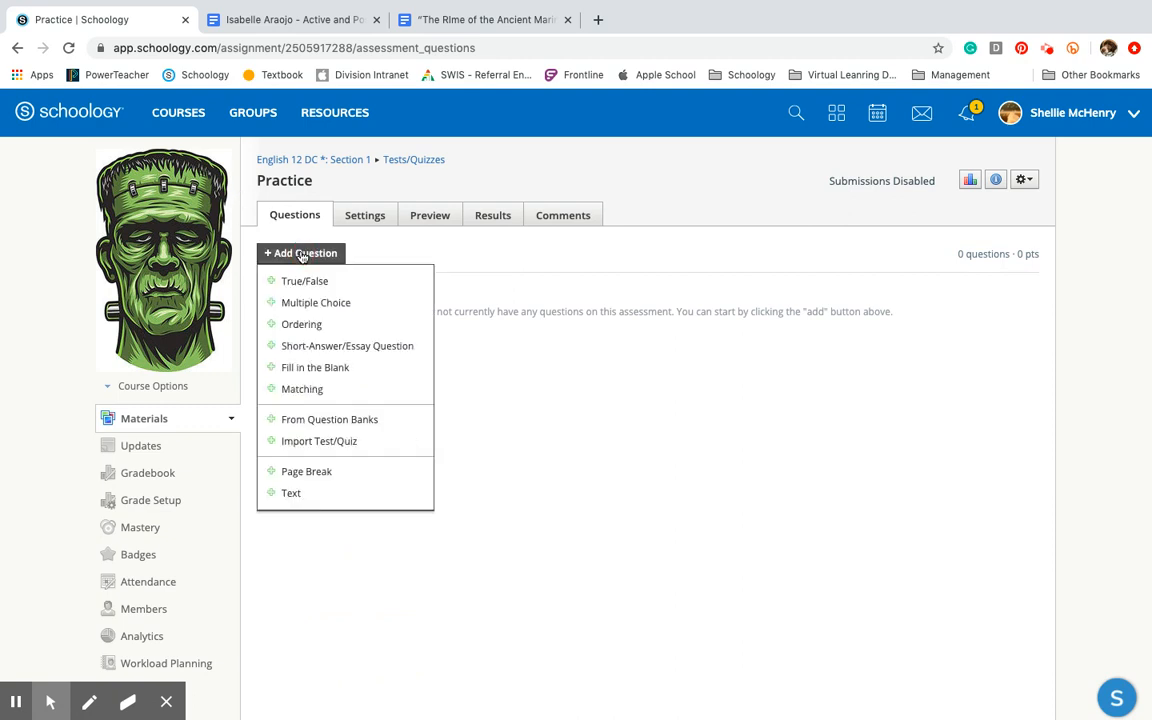
pyautogui.click(306, 284)
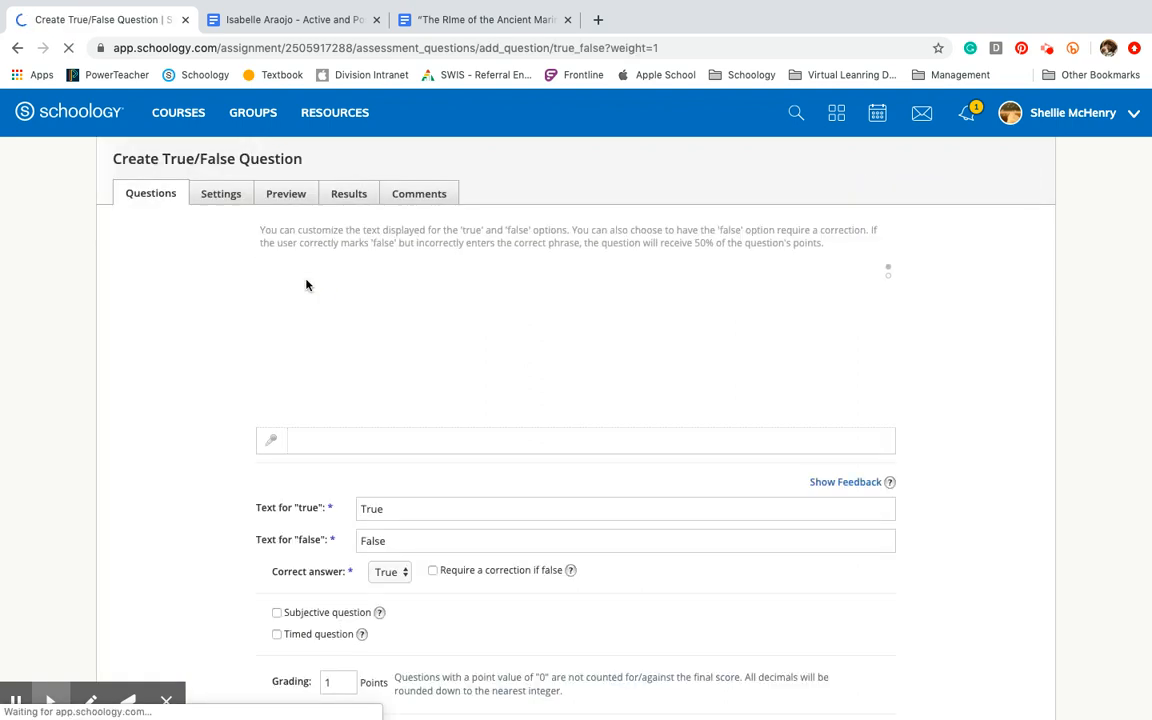
pyautogui.click(375, 20)
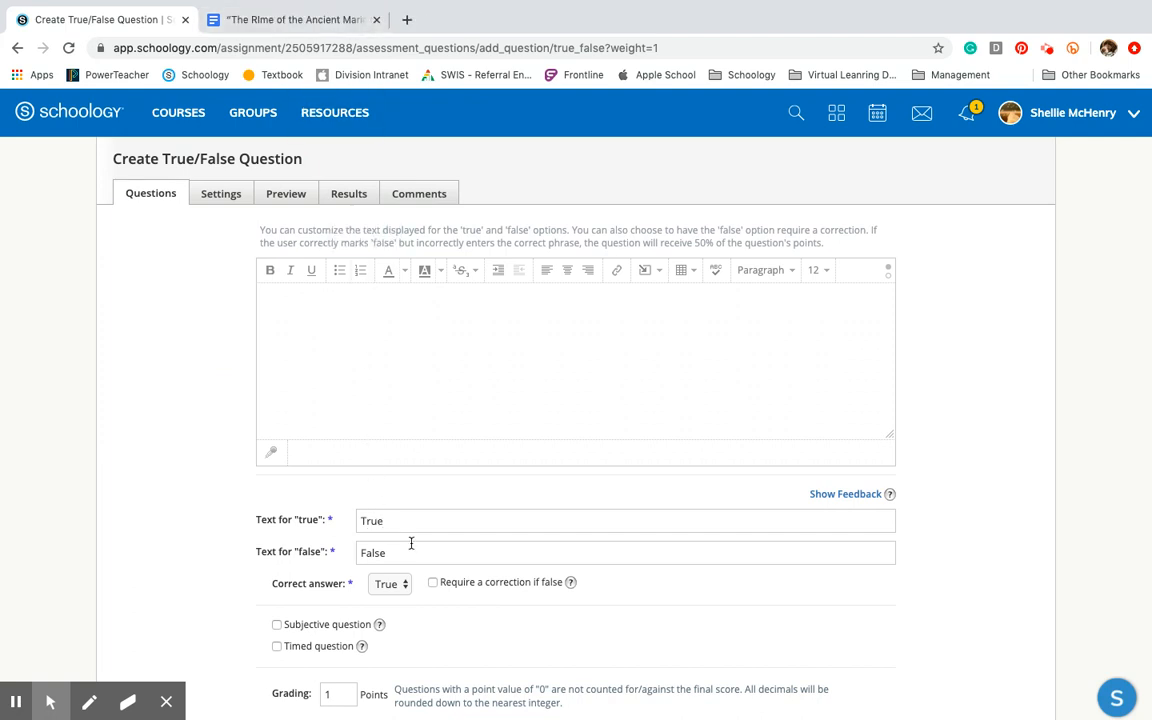
pyautogui.click(433, 585)
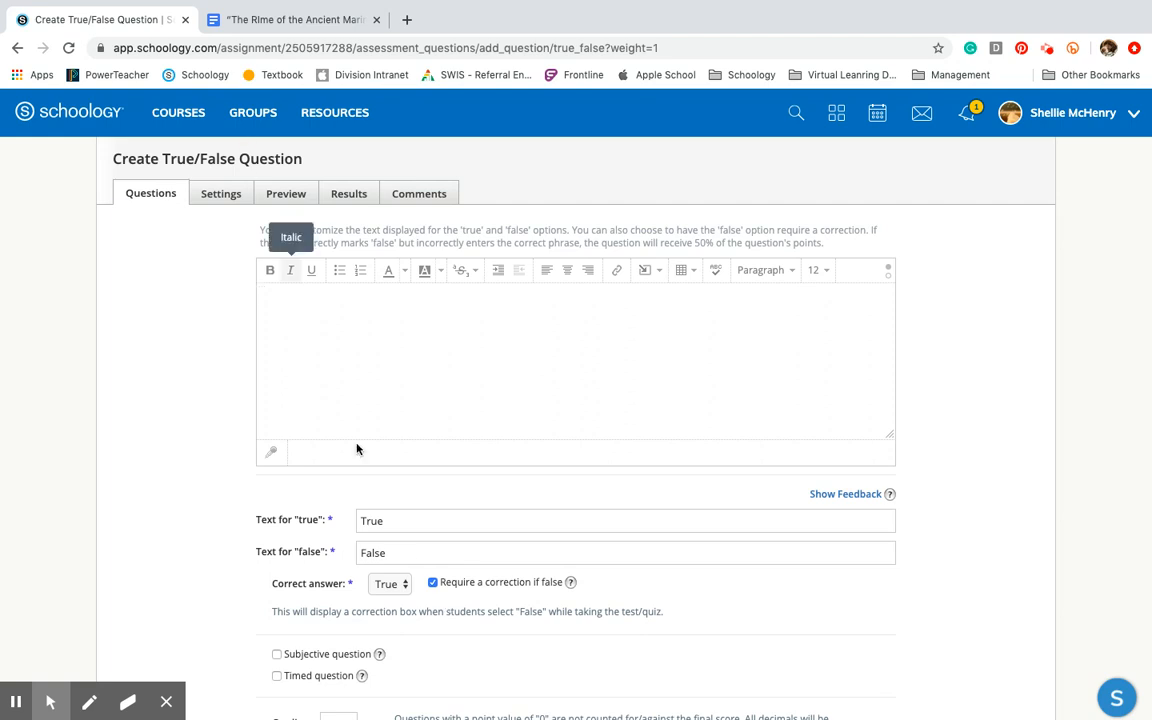
pyautogui.scroll(-3, 355, 447)
pyautogui.click(622, 556)
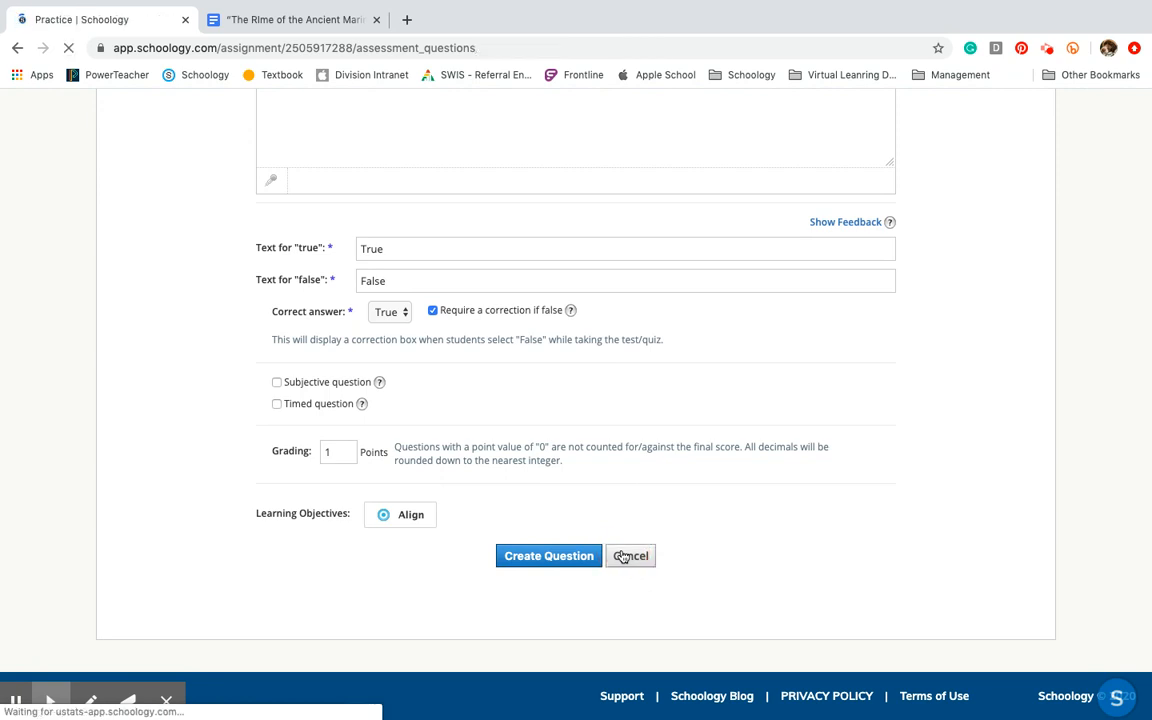
# - Start a multiple choice question in the Practice quiz, allow partial credit, and discard the question
pyautogui.click(309, 253)
pyautogui.click(311, 304)
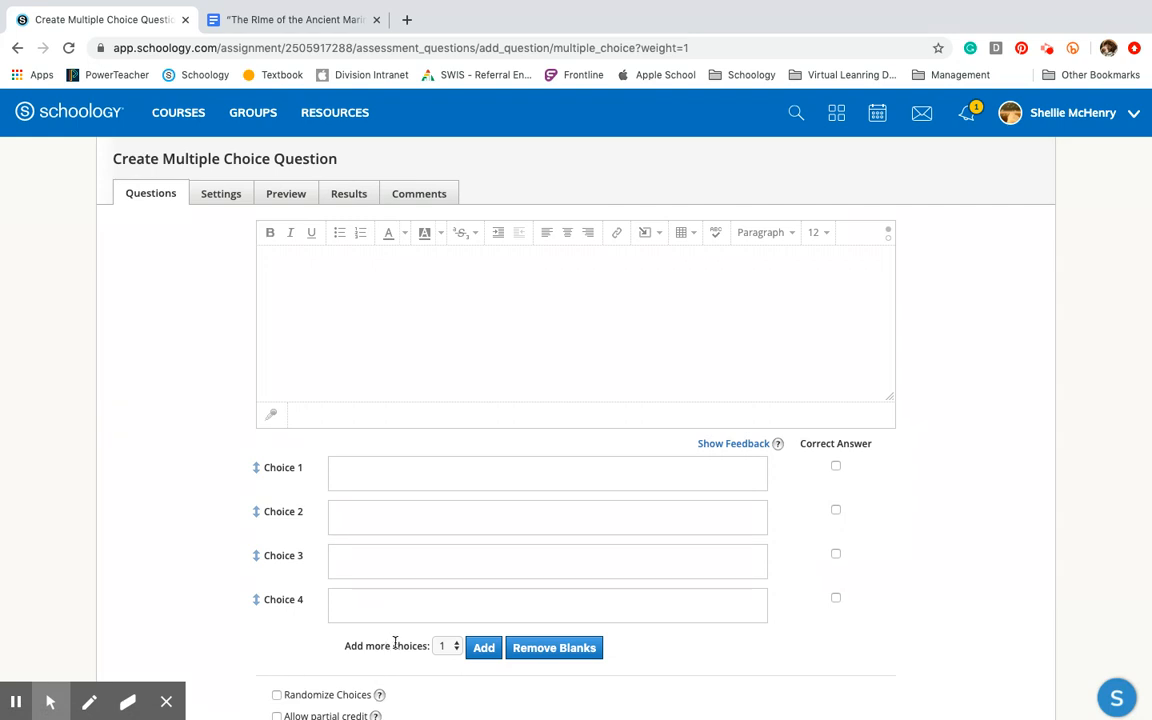
pyautogui.scroll(-3, 478, 653)
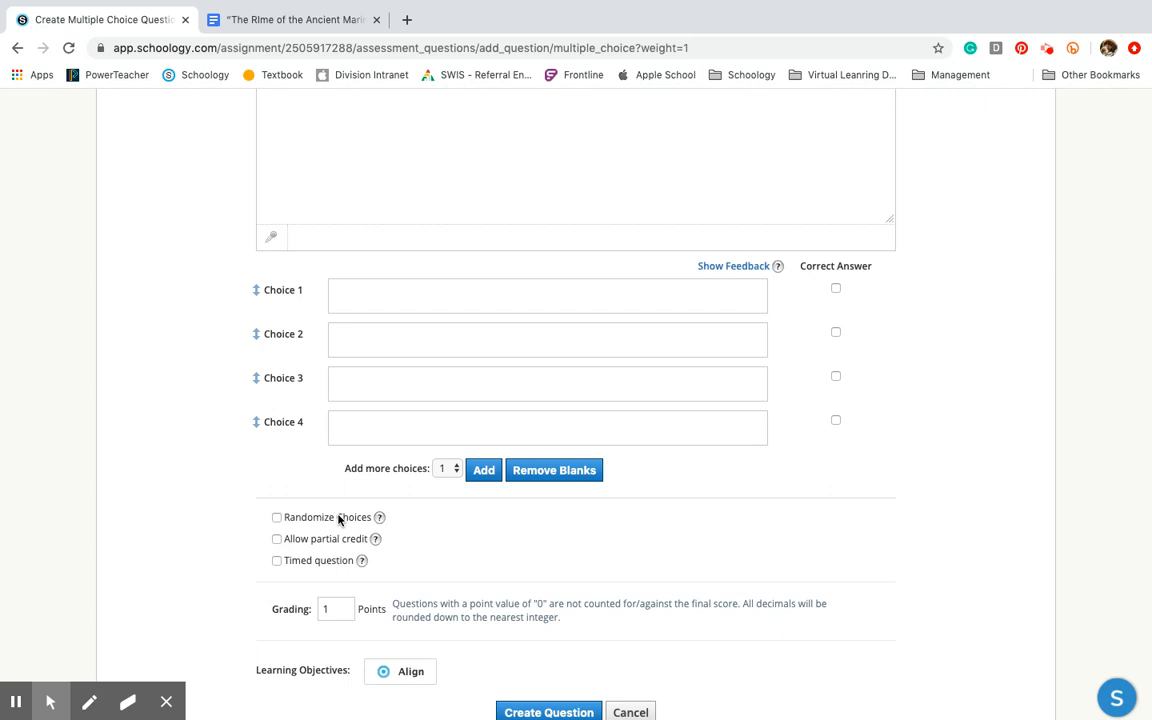
pyautogui.click(278, 541)
pyautogui.click(333, 610)
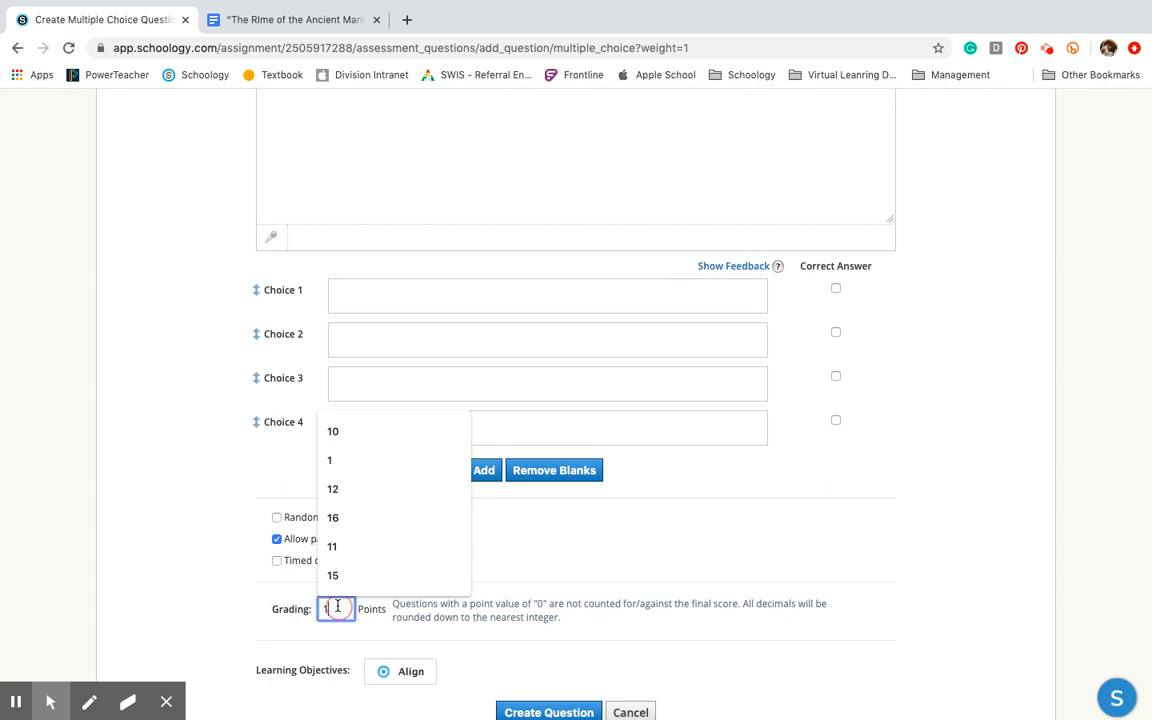
pyautogui.click(455, 655)
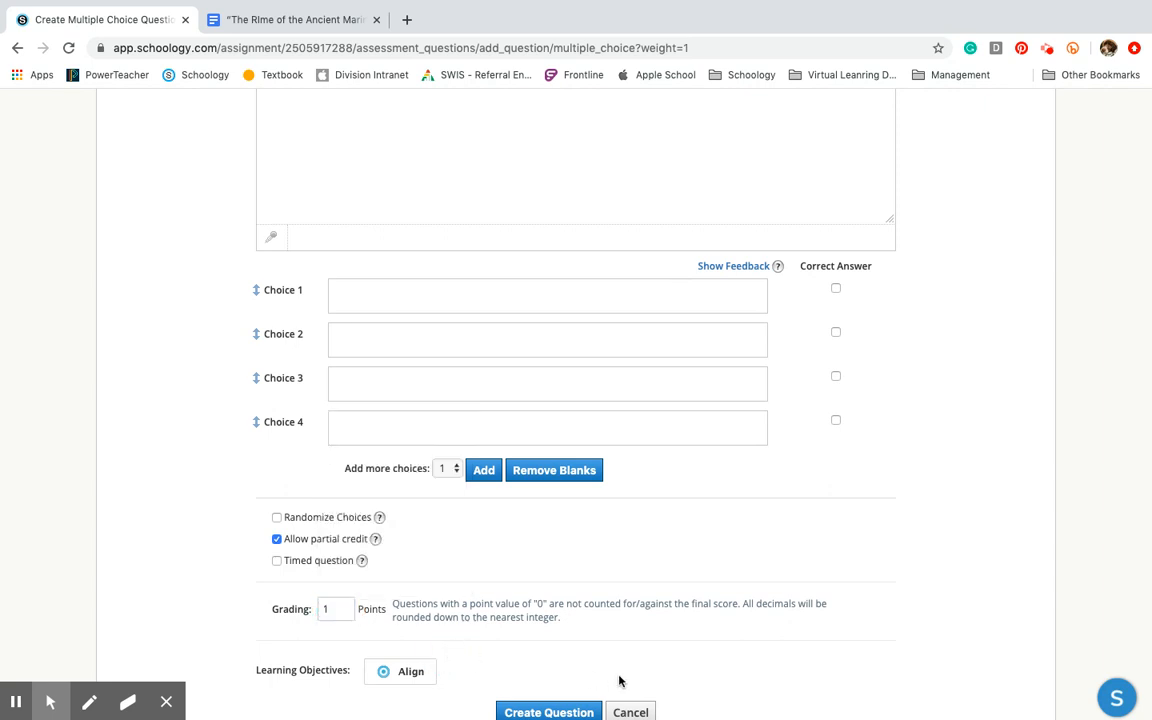
pyautogui.scroll(-3, 674, 640)
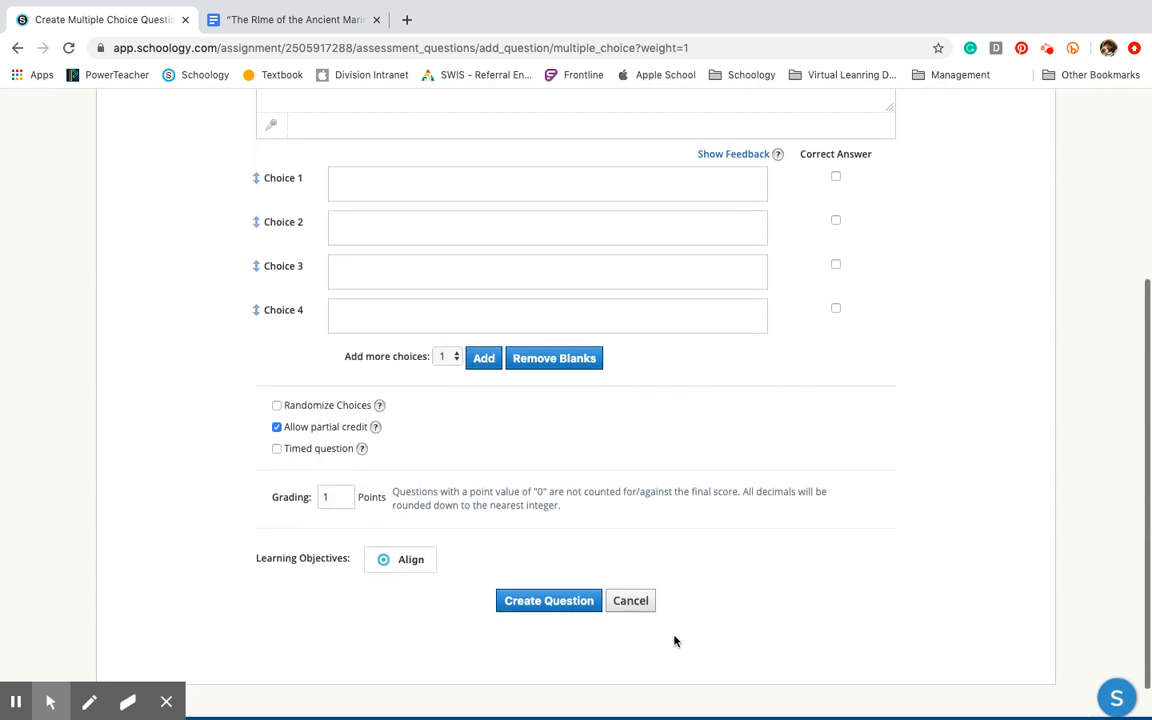
pyautogui.click(631, 605)
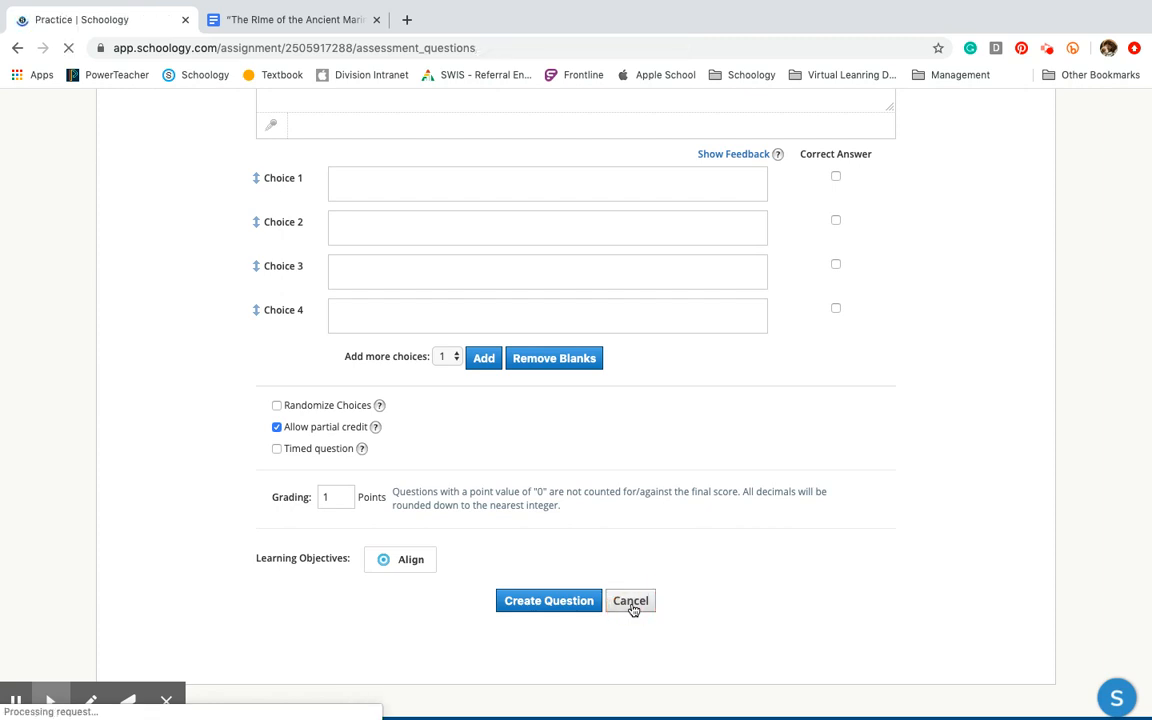
# - Start a fill in the blank question, enable Word Bank and Case Sensitive, and discard the question
pyautogui.click(326, 255)
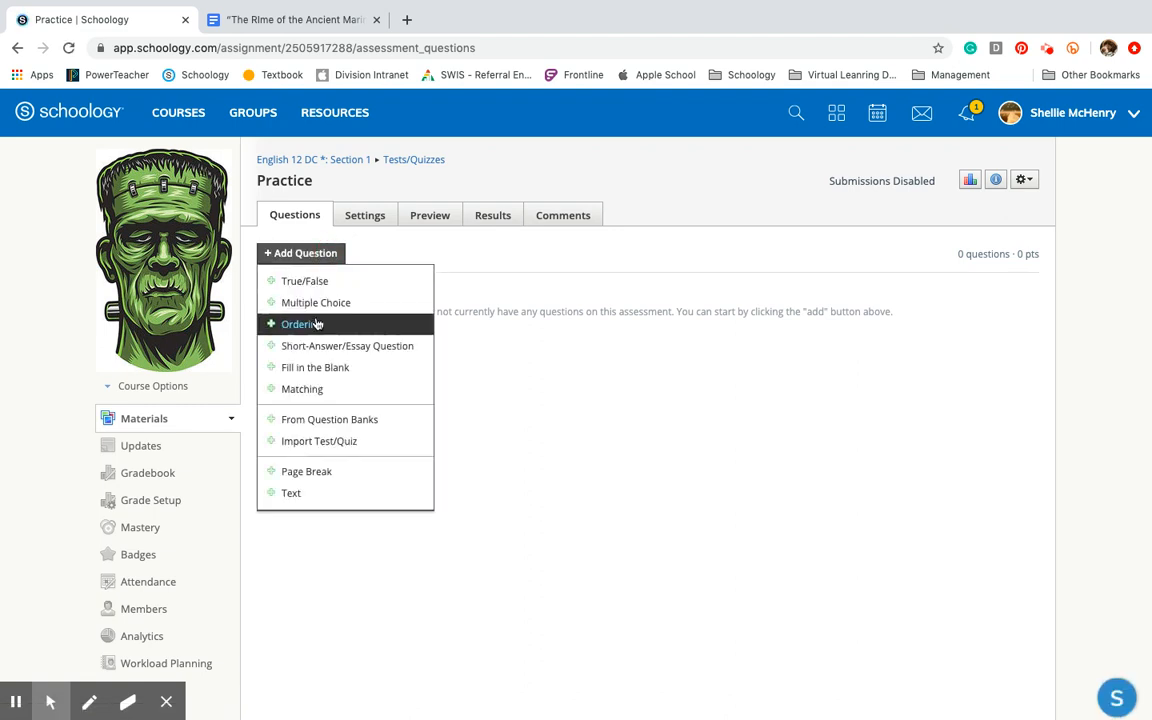
pyautogui.click(313, 368)
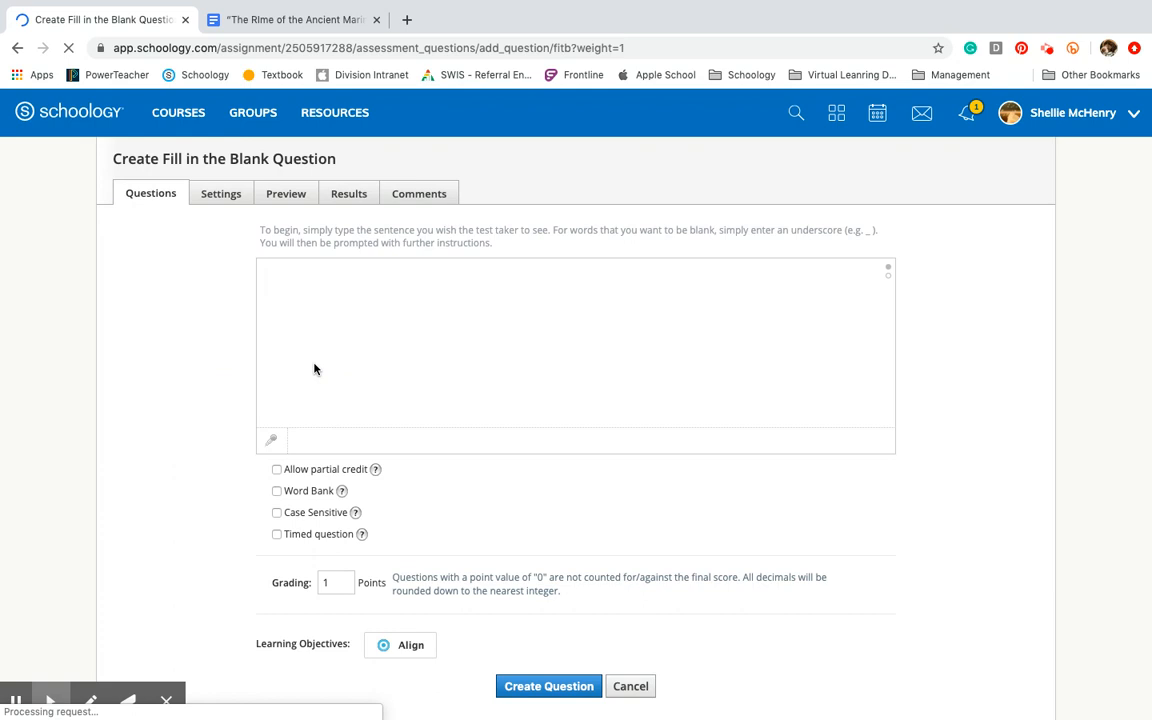
pyautogui.click(278, 507)
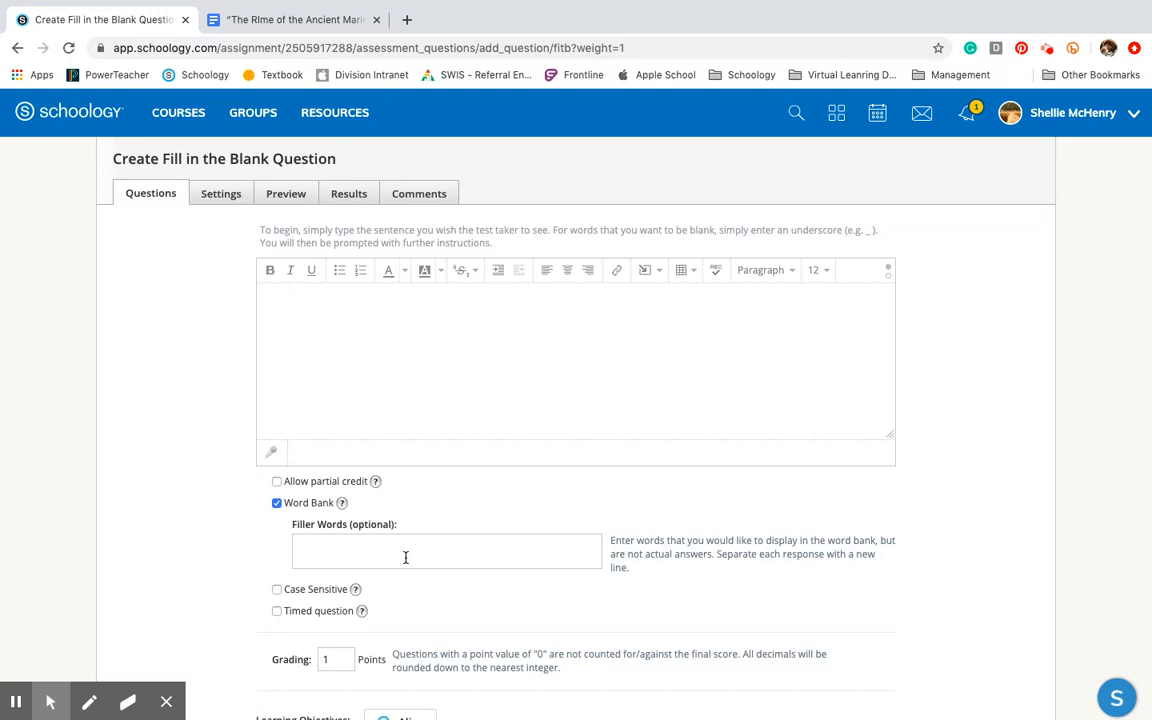
pyautogui.click(277, 591)
pyautogui.scroll(-4, 442, 609)
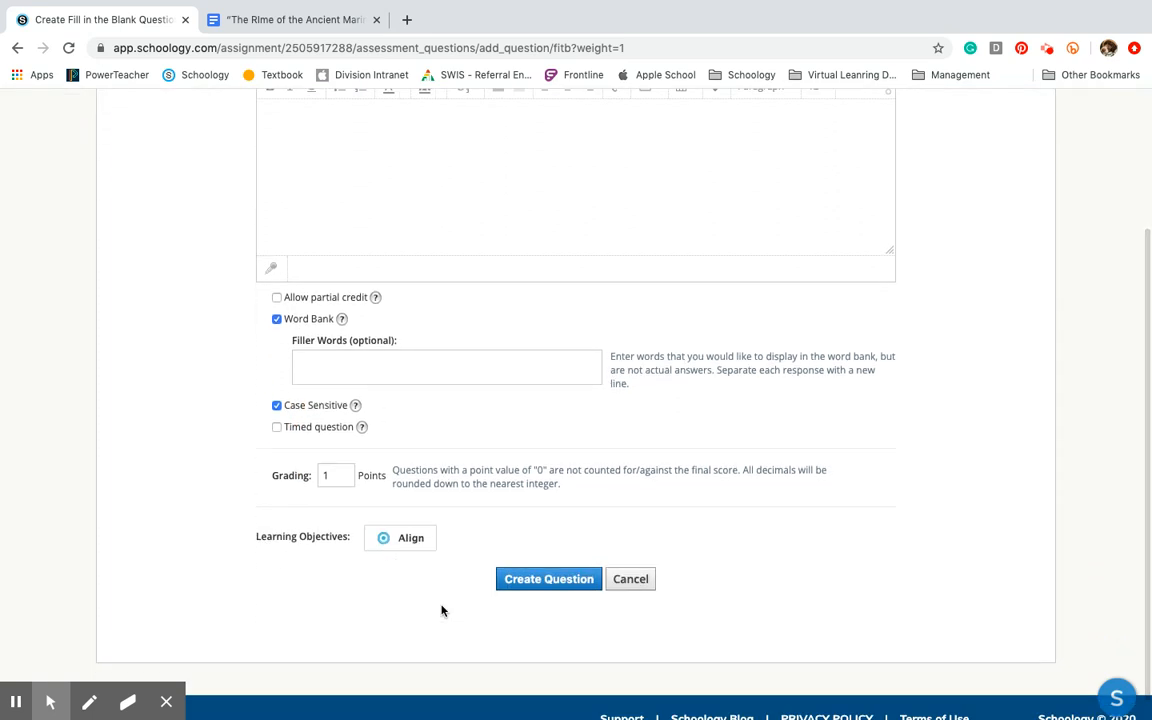
pyautogui.click(640, 589)
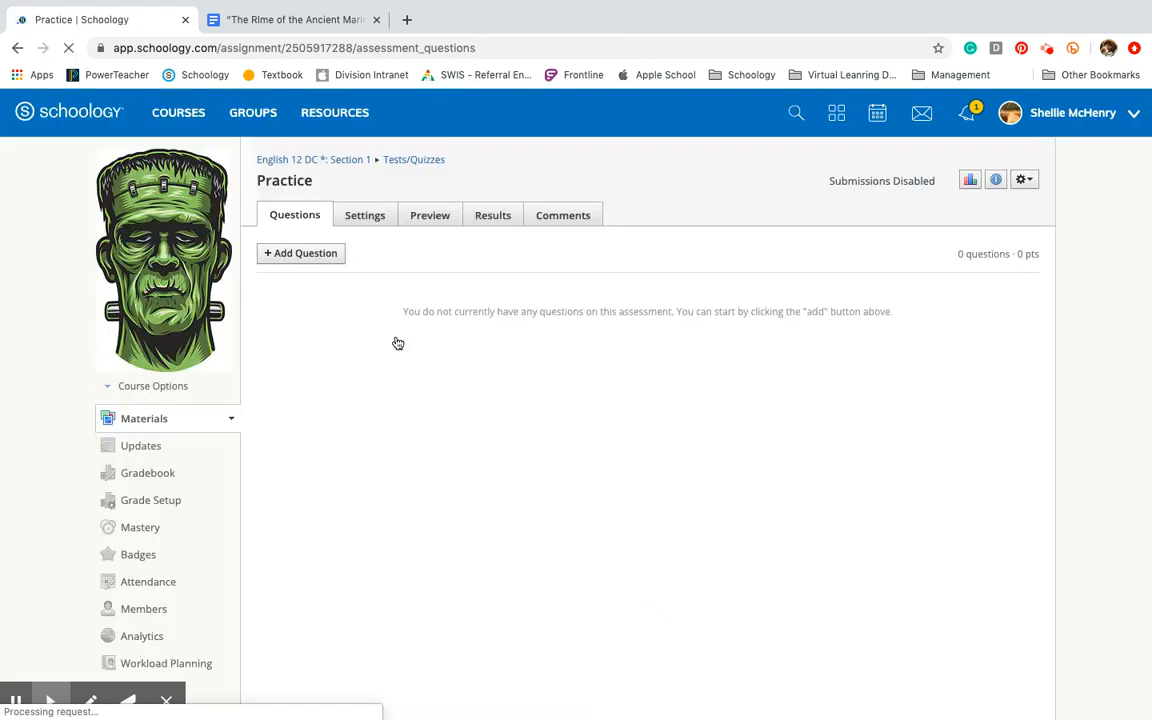
# - Start a matching question in the Practice quiz, allow partial credit, and discard the question
pyautogui.click(323, 254)
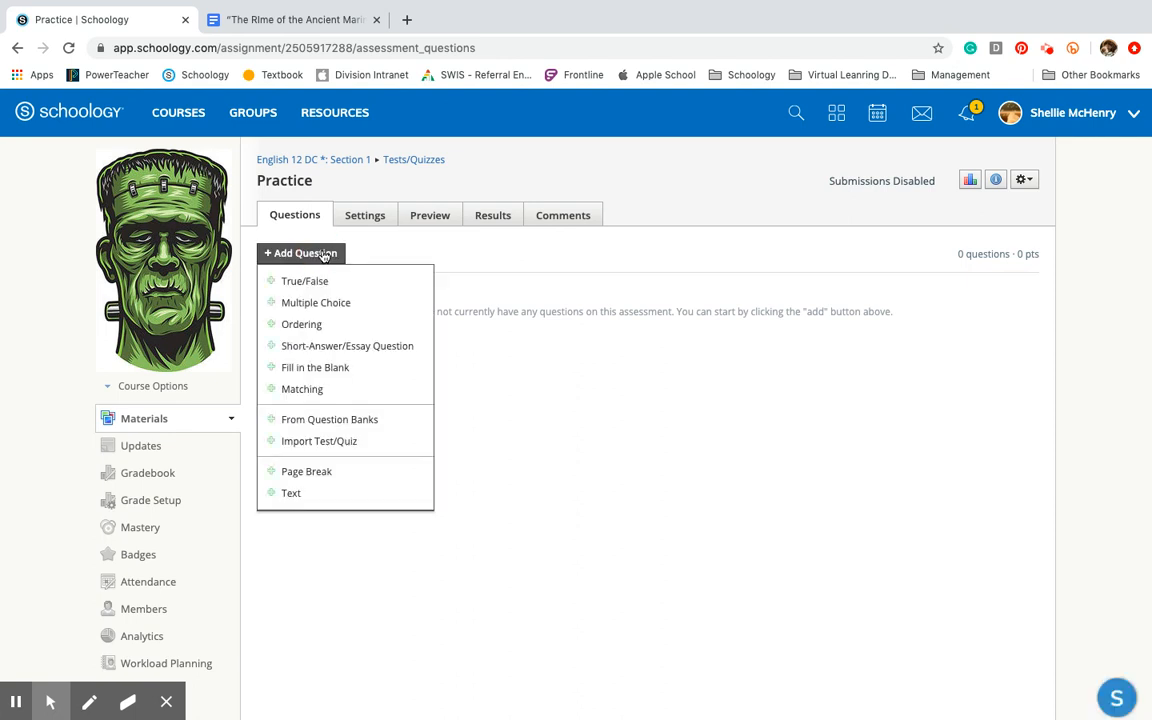
pyautogui.click(304, 393)
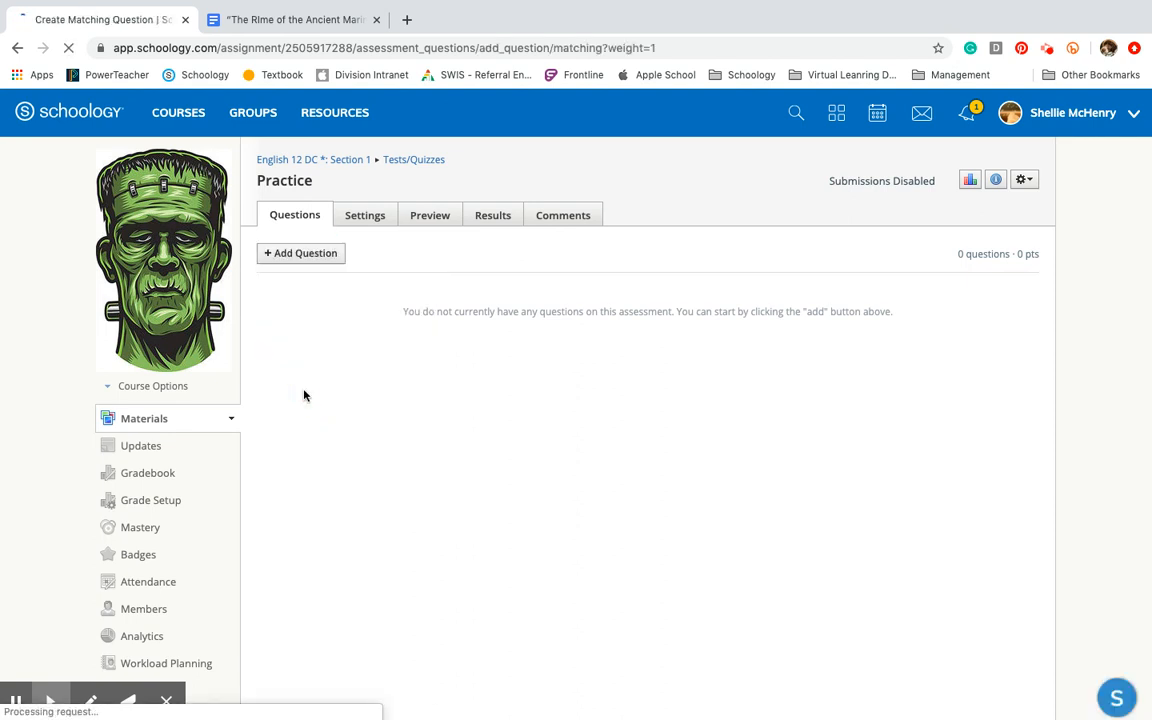
pyautogui.scroll(-3, 350, 491)
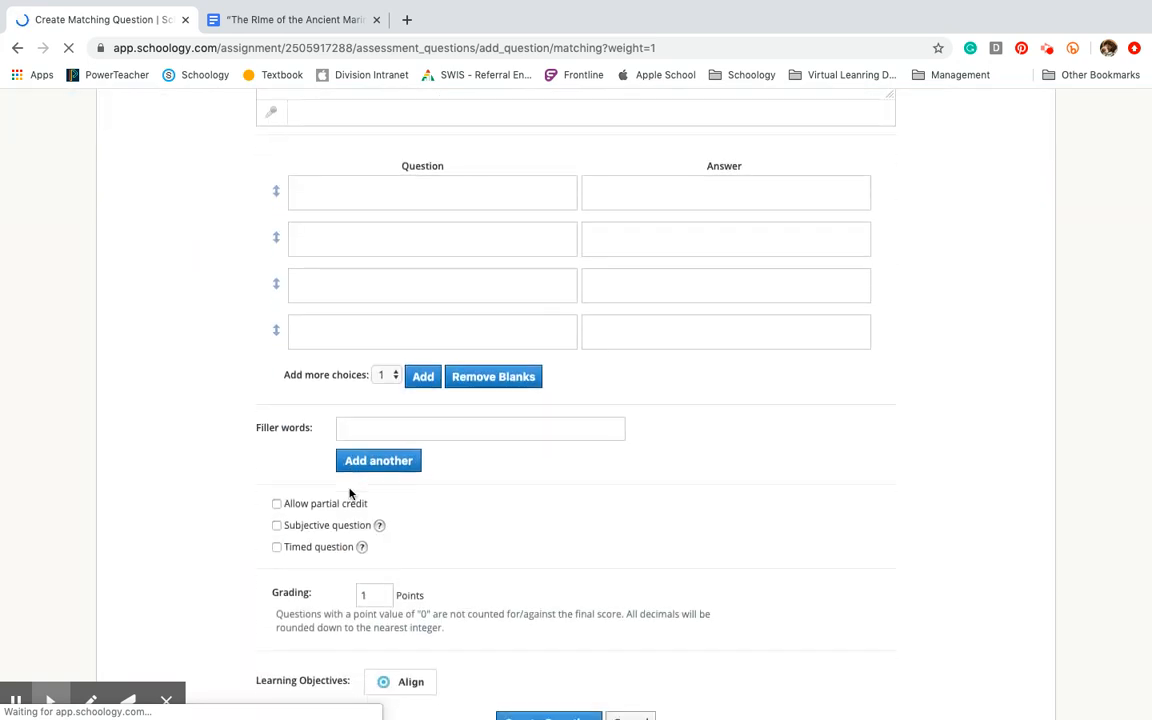
pyautogui.click(277, 505)
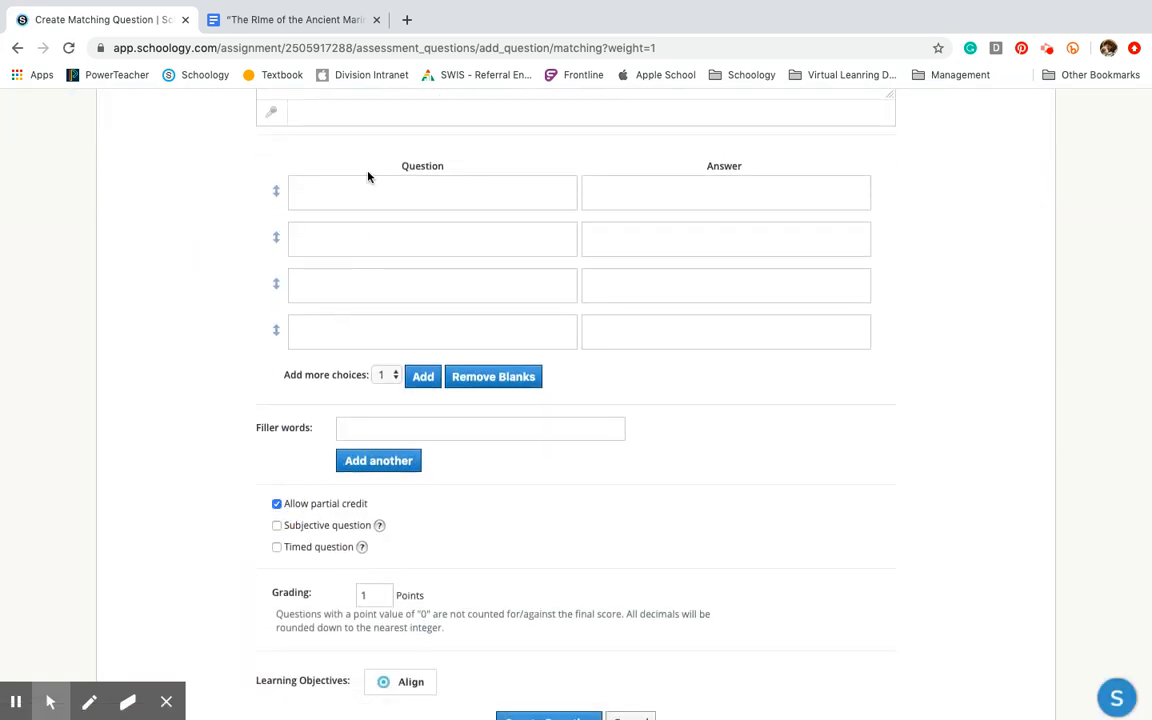
pyautogui.moveTo(365, 546)
pyautogui.scroll(4, 608, 360)
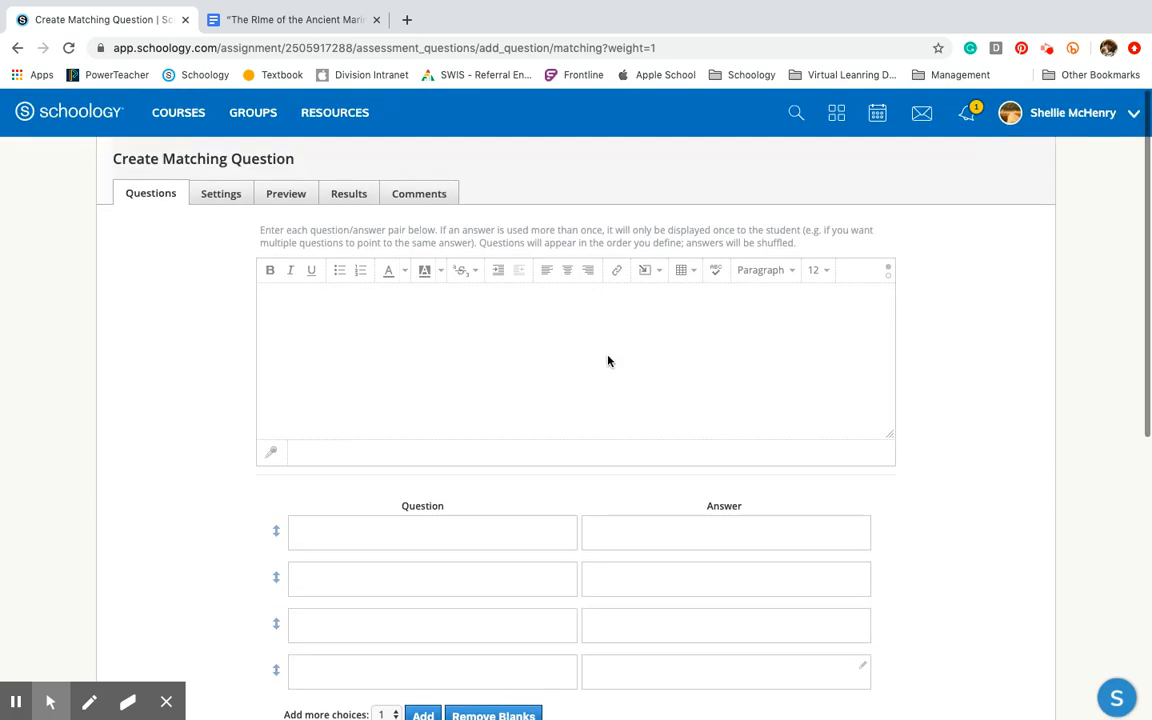
pyautogui.scroll(-5, 608, 358)
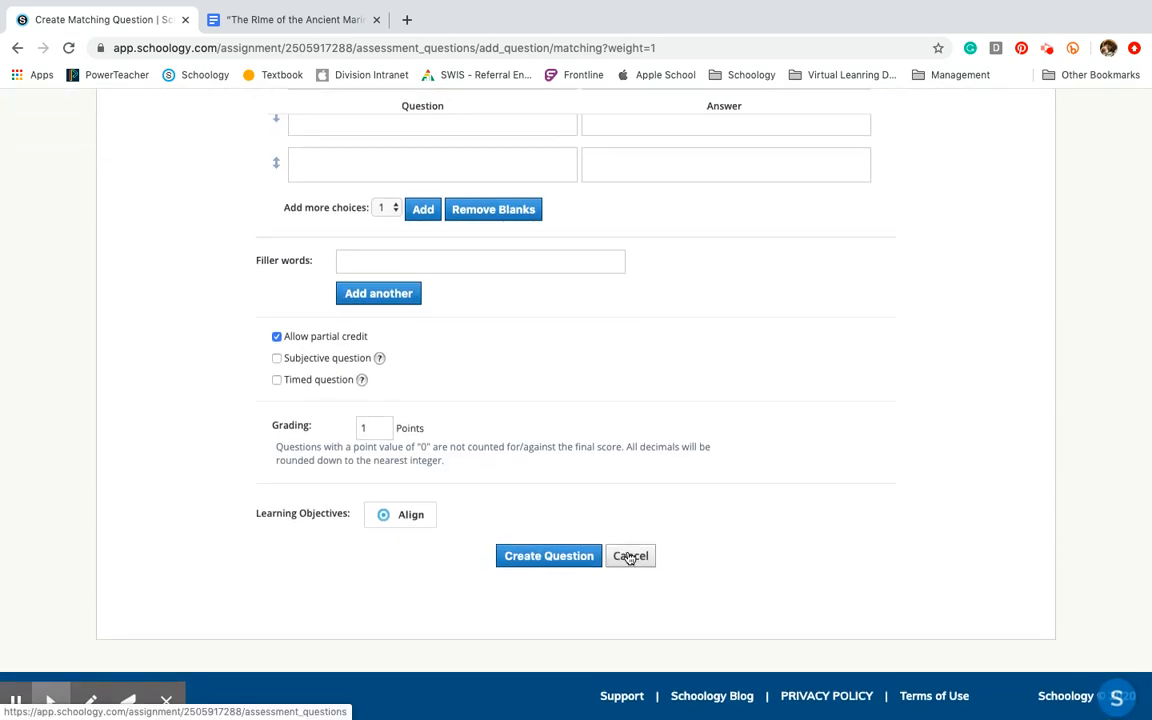
pyautogui.click(630, 556)
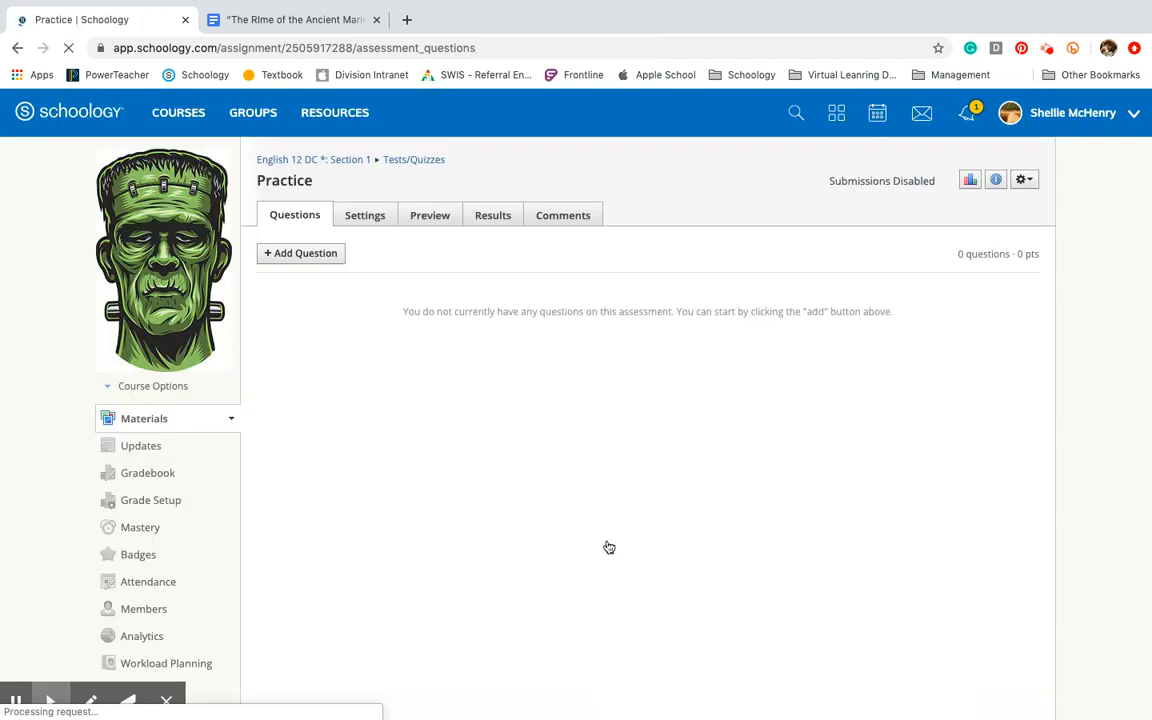
# - Start an ordering question in the Practice quiz, look over its item and grading fields, and discard the question
pyautogui.click(322, 255)
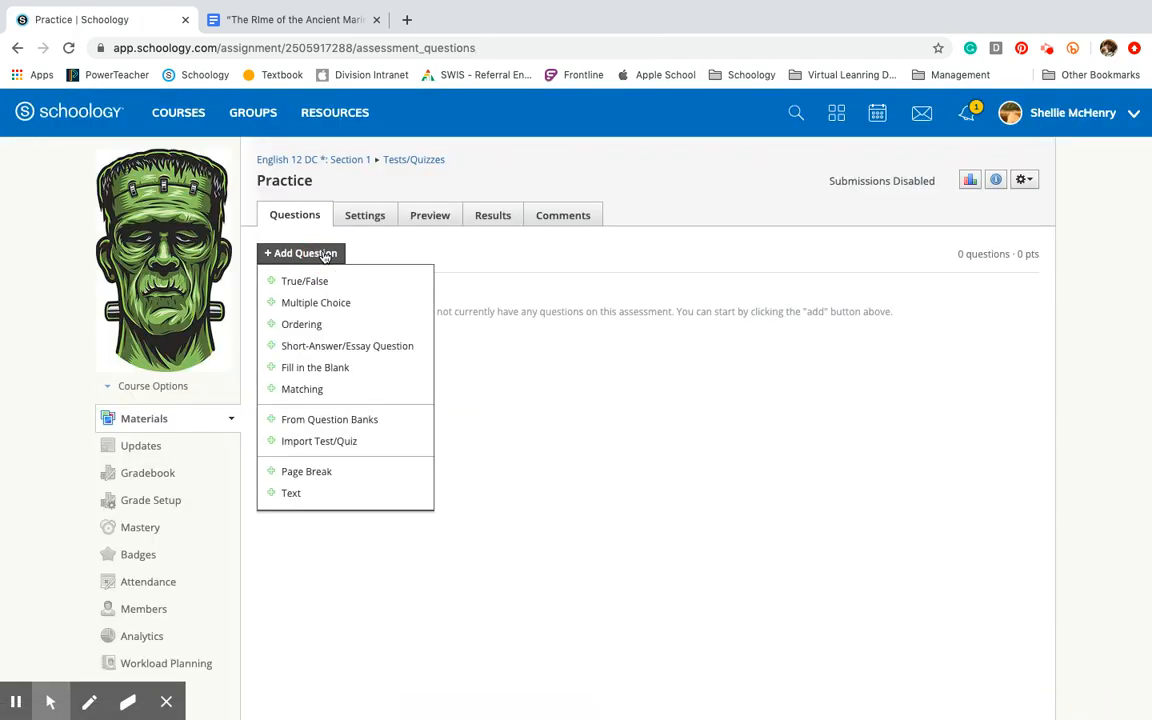
pyautogui.click(304, 326)
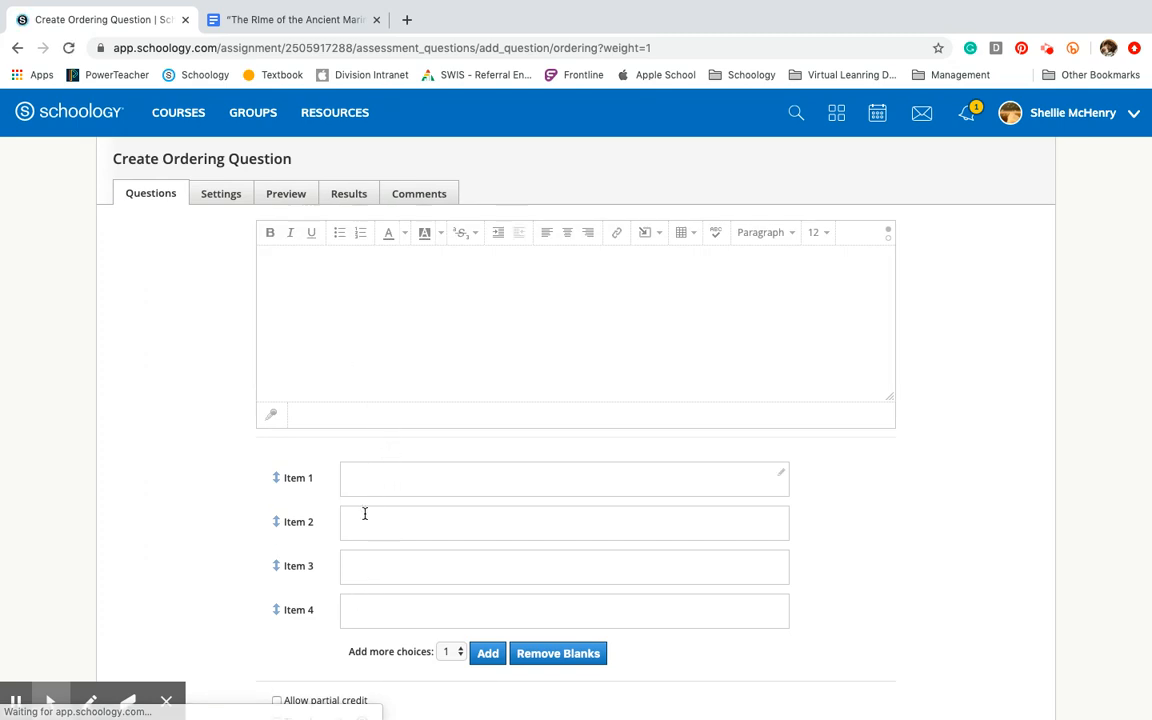
pyautogui.scroll(-4, 367, 676)
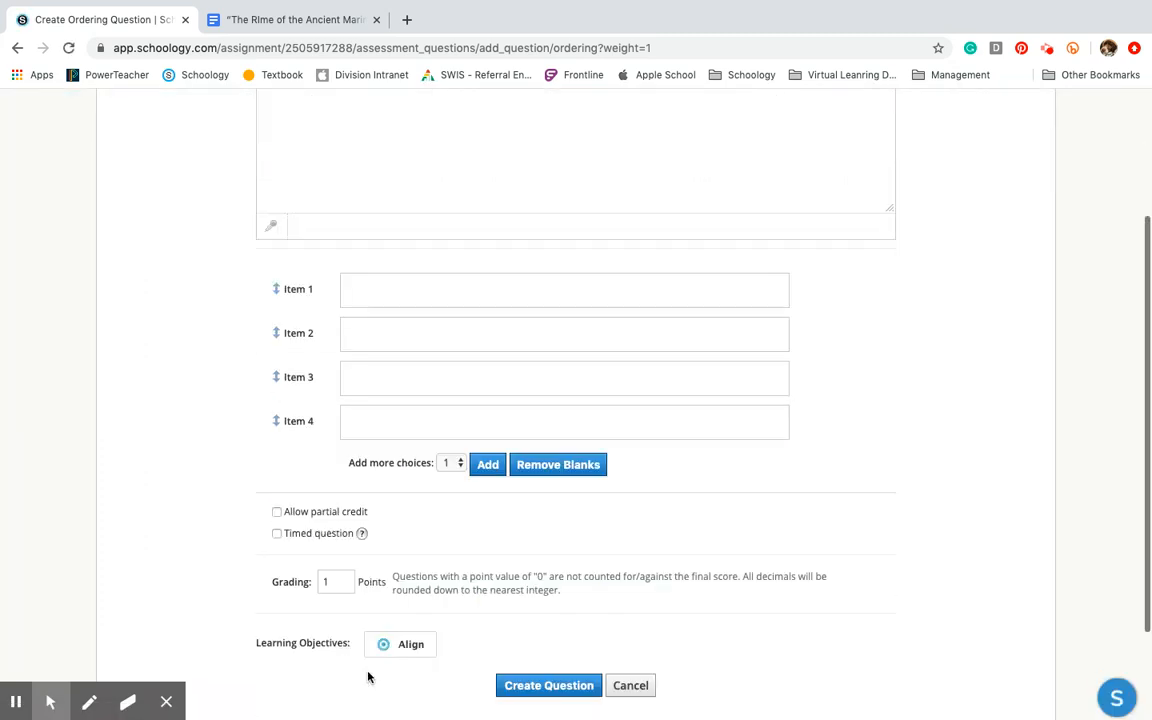
pyautogui.click(627, 688)
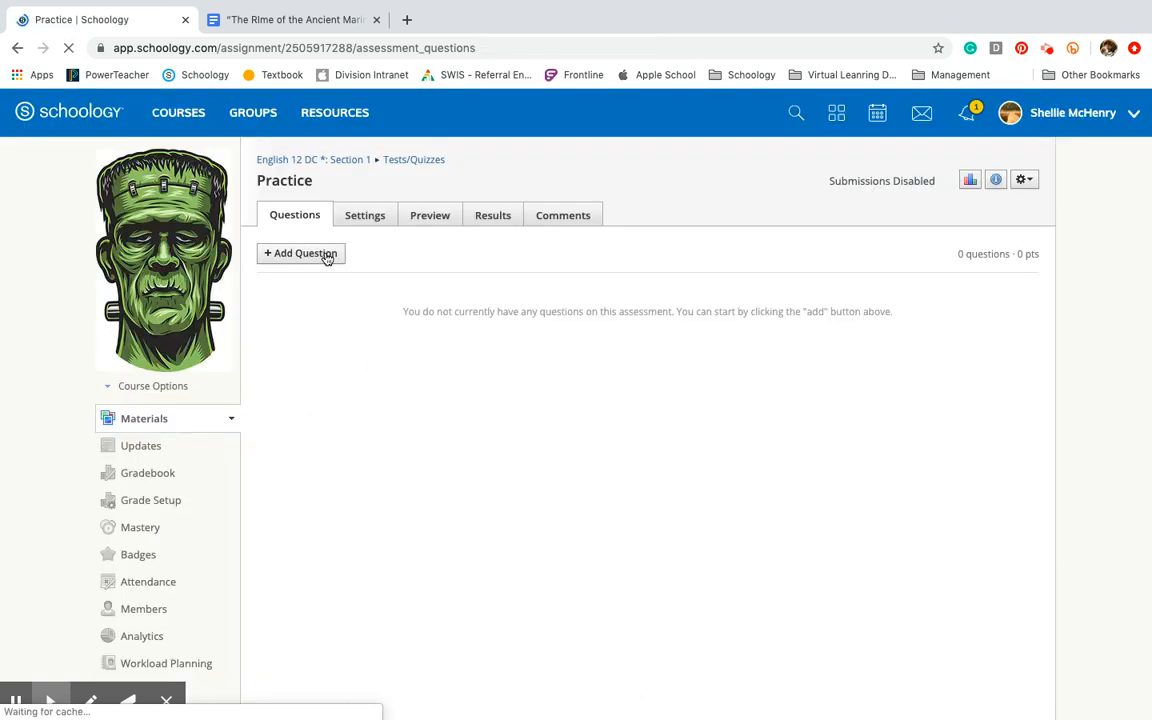
# - Open the Practice quiz's settings and examine the submission availability options, keeping Disable selected
pyautogui.click(327, 256)
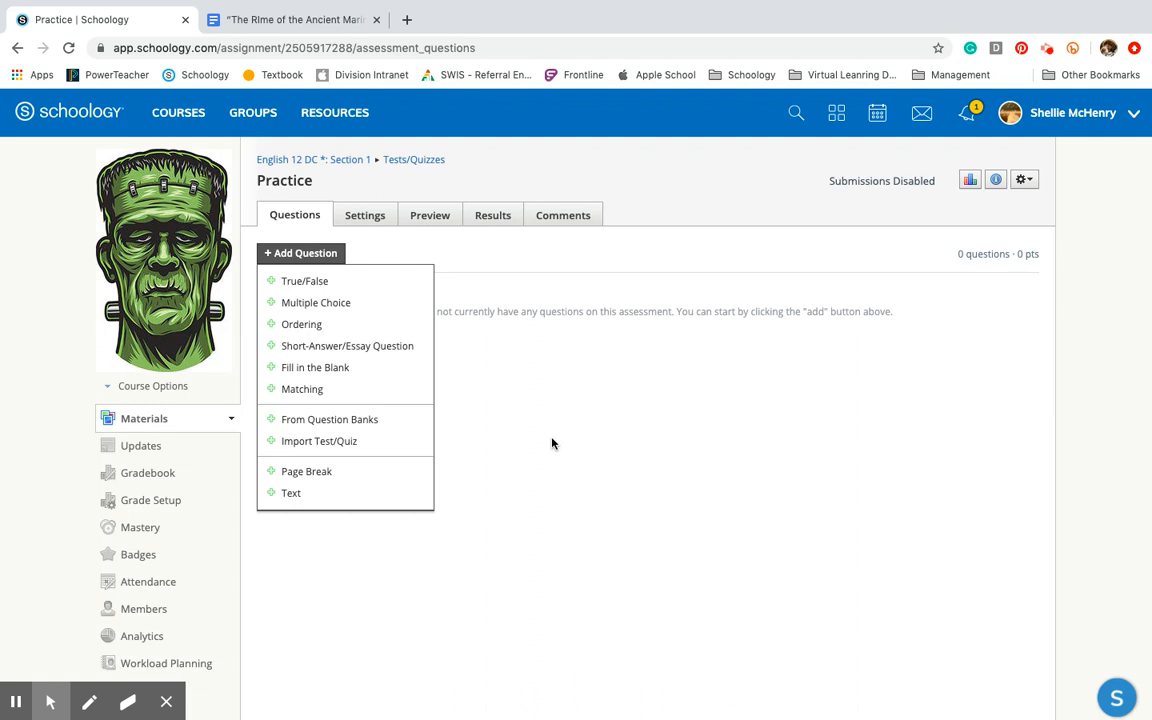
pyautogui.click(366, 222)
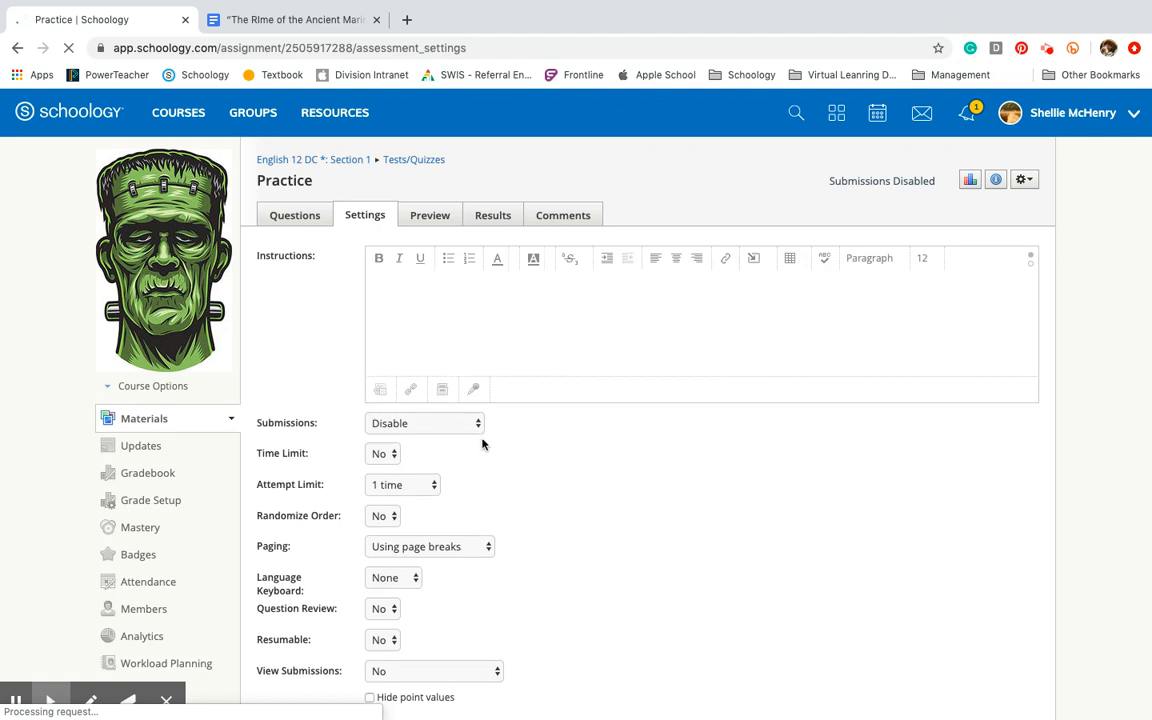
pyautogui.click(478, 426)
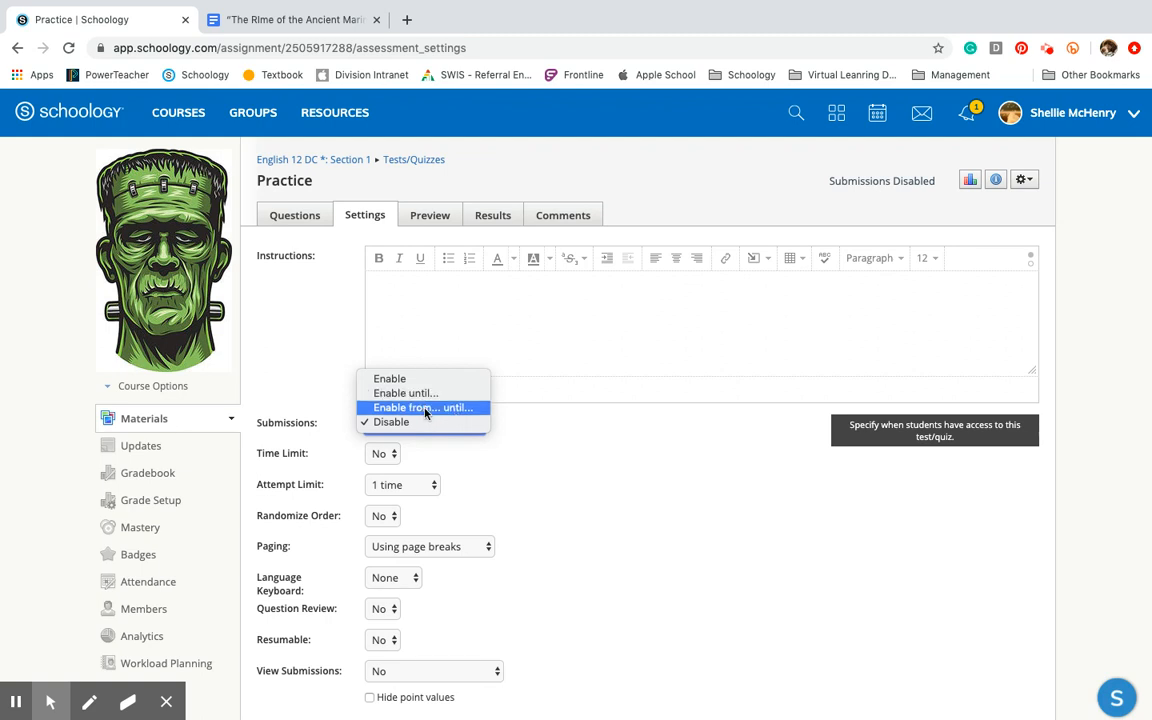
pyautogui.click(395, 422)
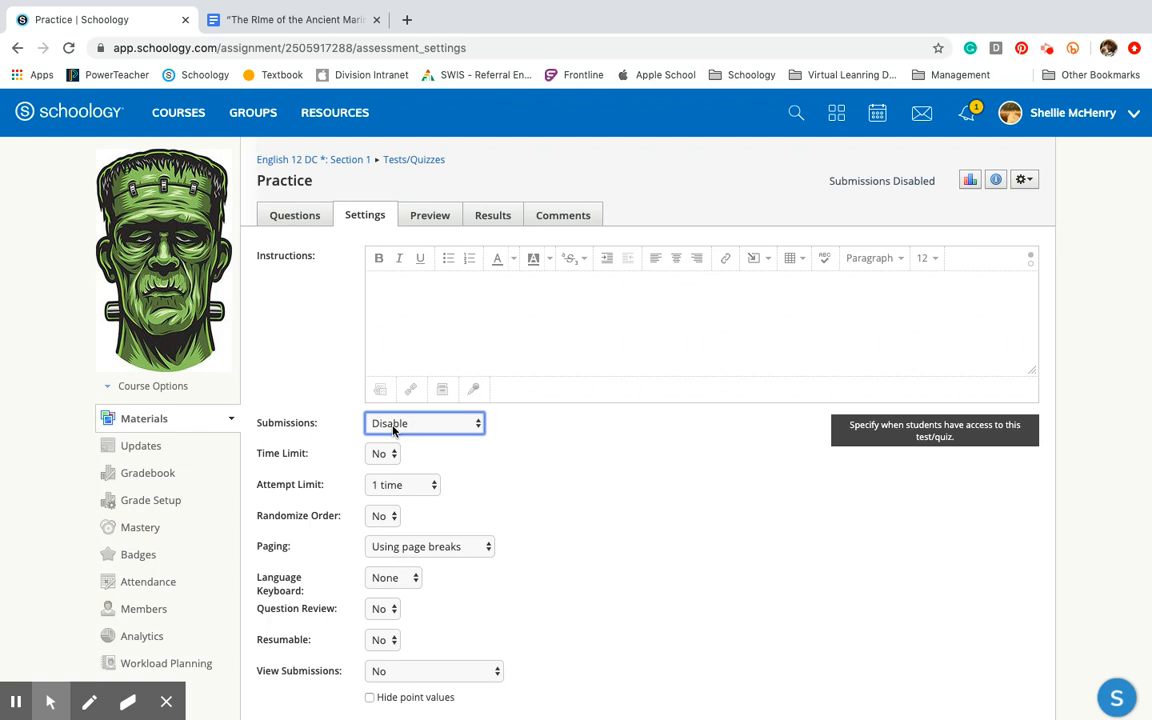
# - Turn on the time limit for the Practice quiz and set its attempt limit to 5 times
pyautogui.click(390, 453)
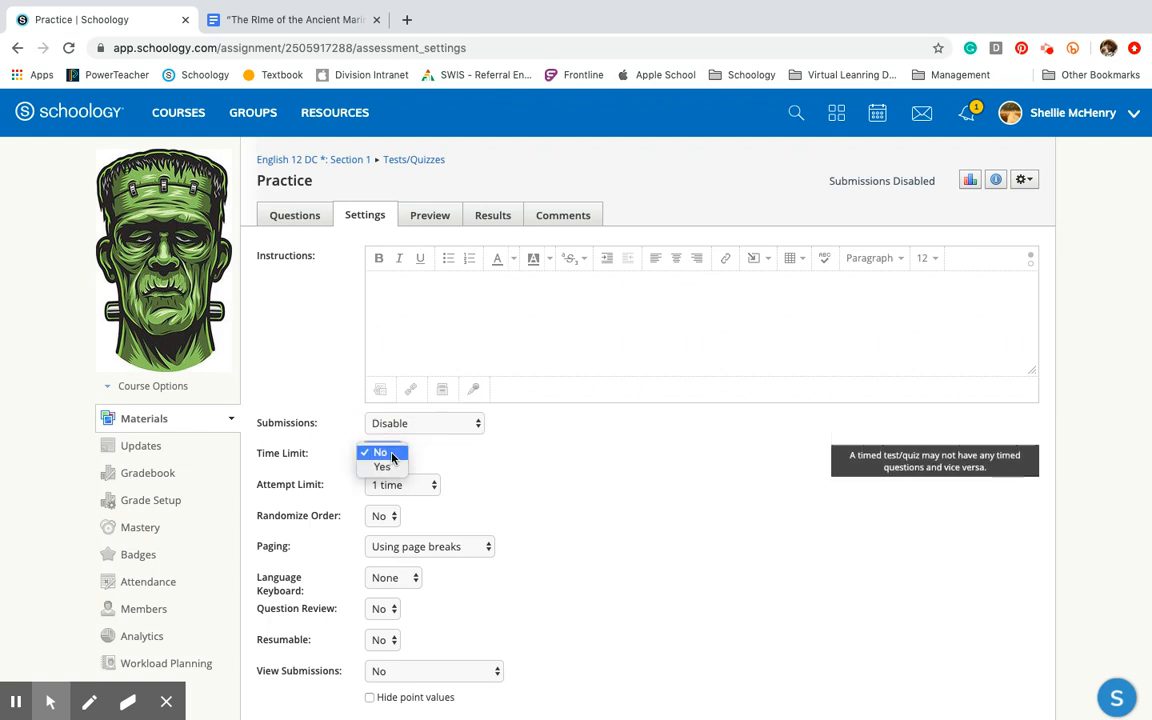
pyautogui.click(388, 468)
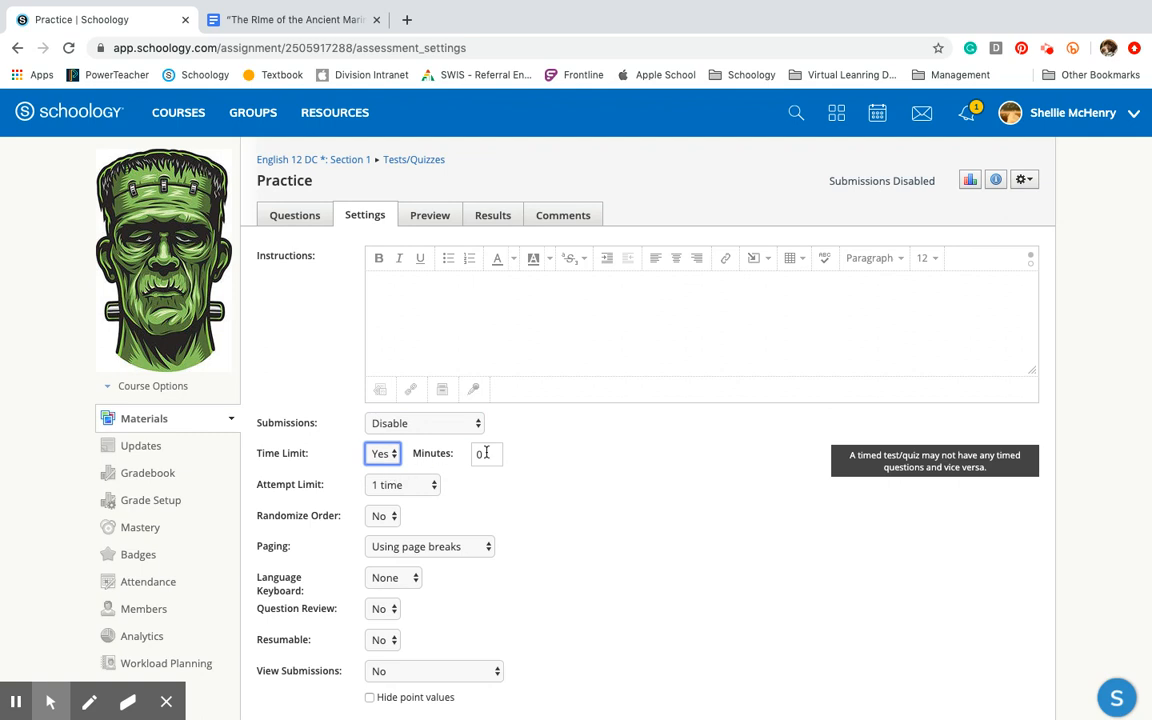
pyautogui.click(434, 485)
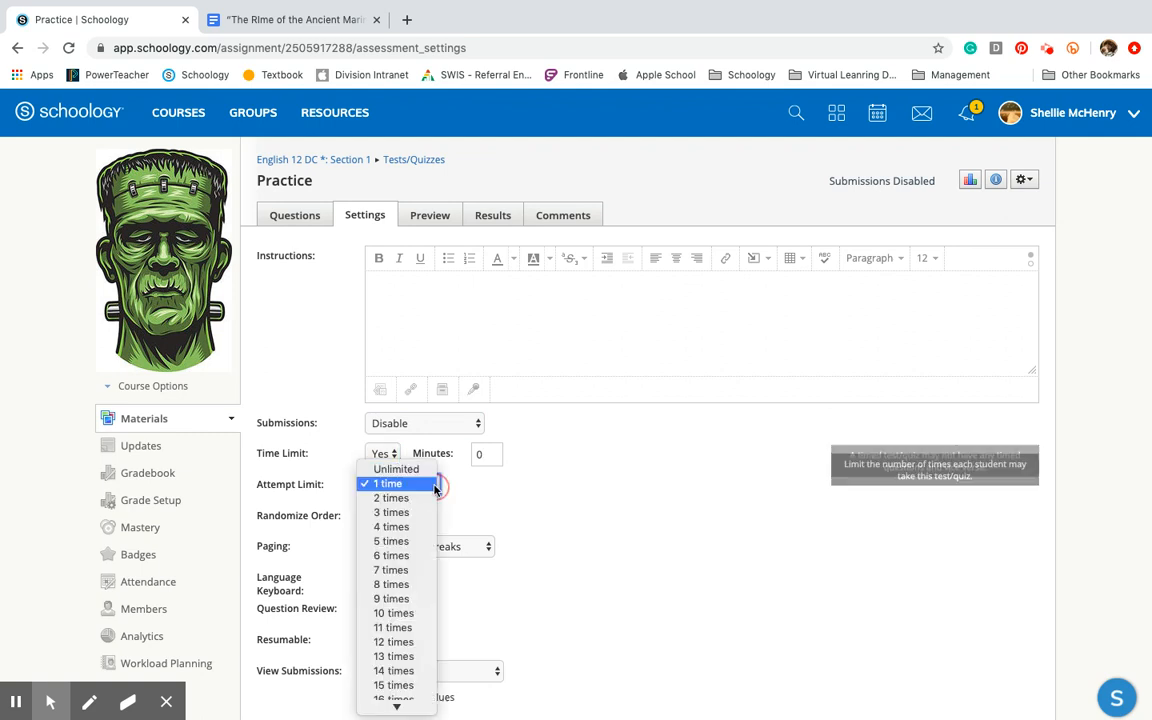
pyautogui.click(410, 542)
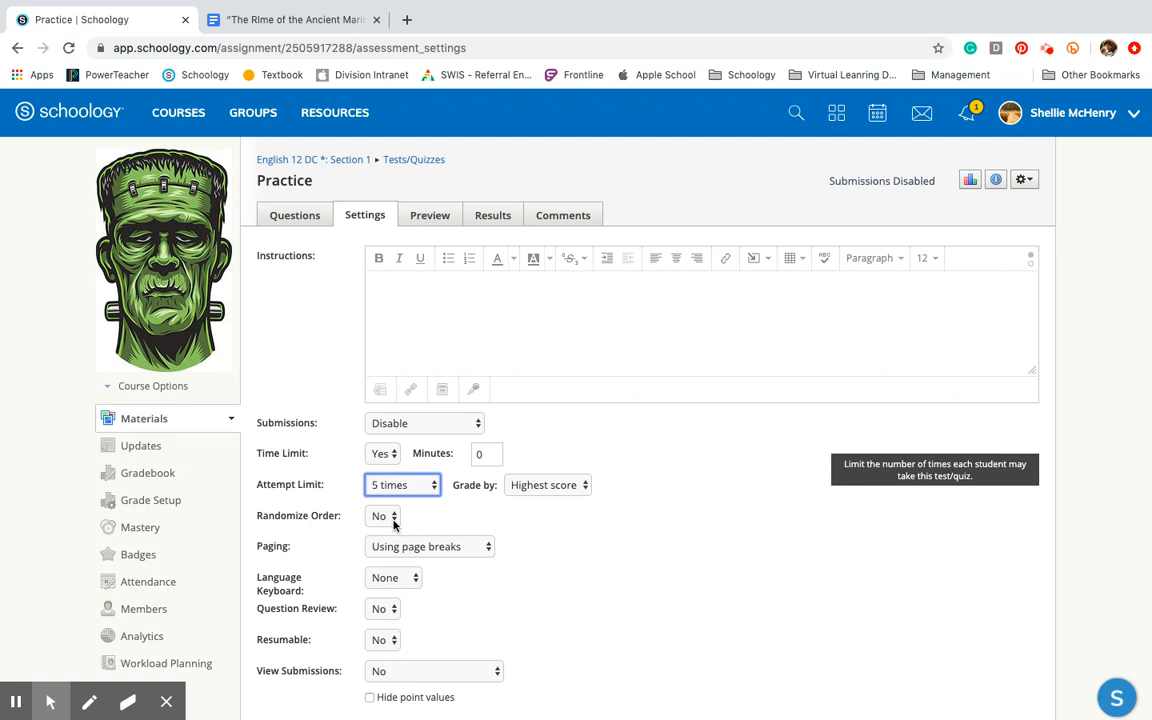
# - Examine the remaining quiz settings and the View Submissions choices, leaving the selection at No
pyautogui.scroll(-2, 393, 524)
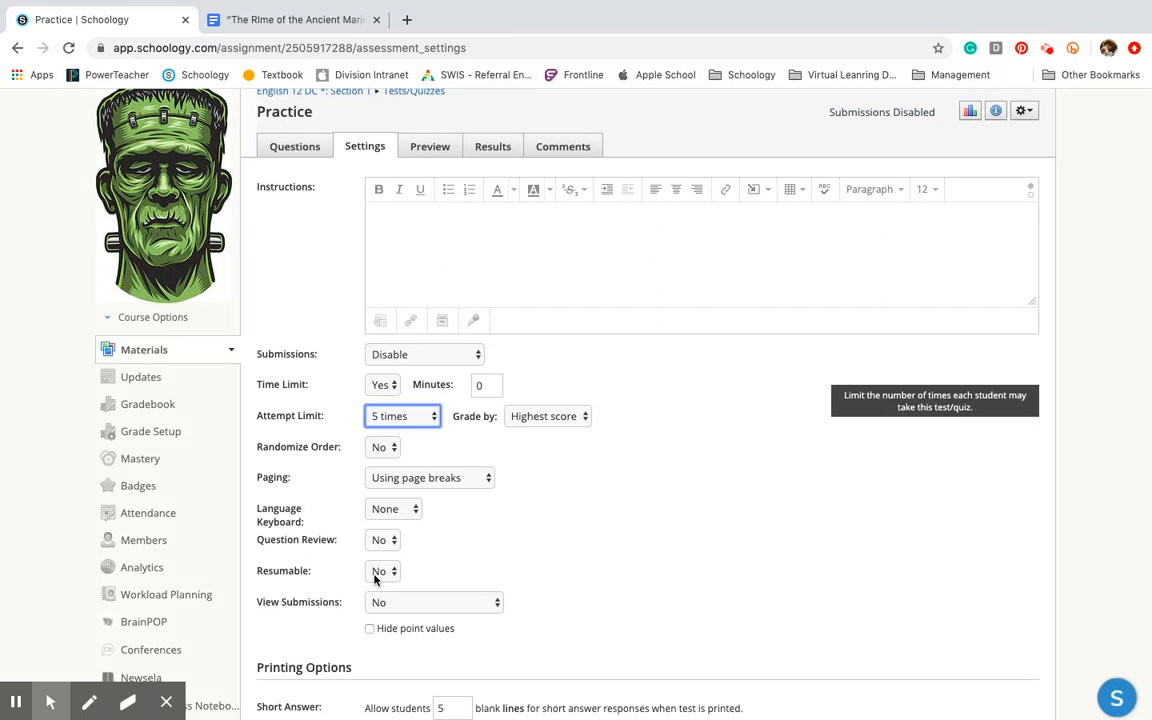
pyautogui.scroll(-2, 396, 606)
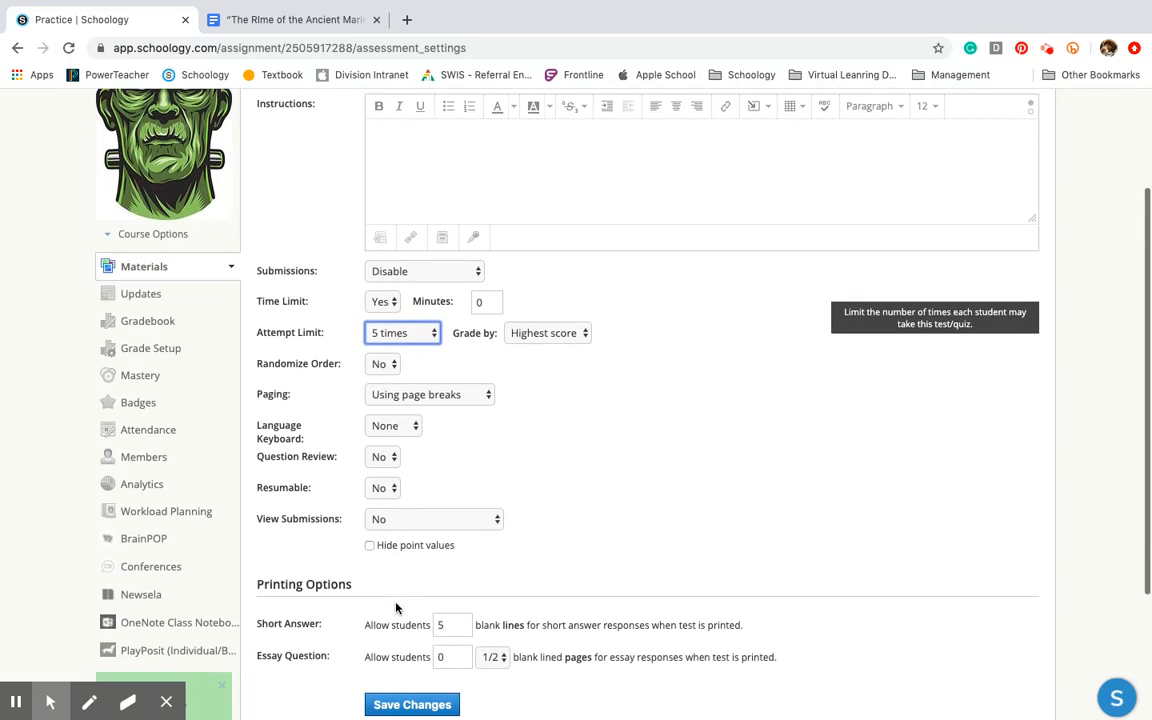
pyautogui.click(406, 520)
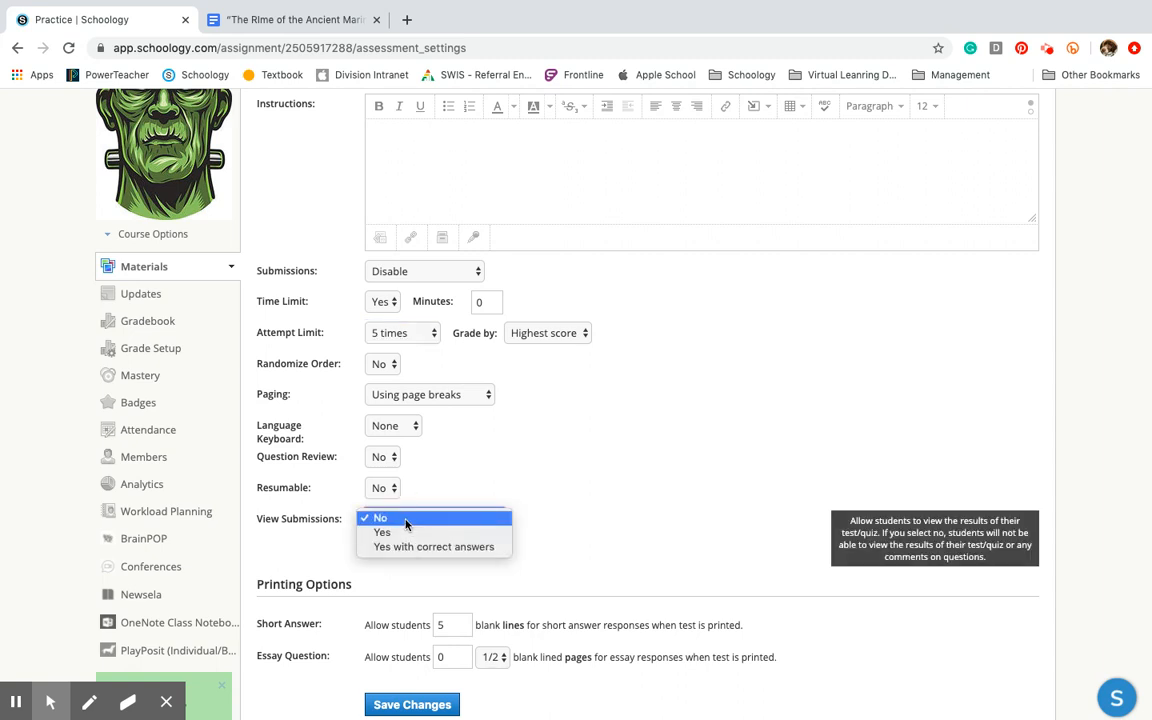
pyautogui.click(550, 466)
pyautogui.scroll(3, 553, 467)
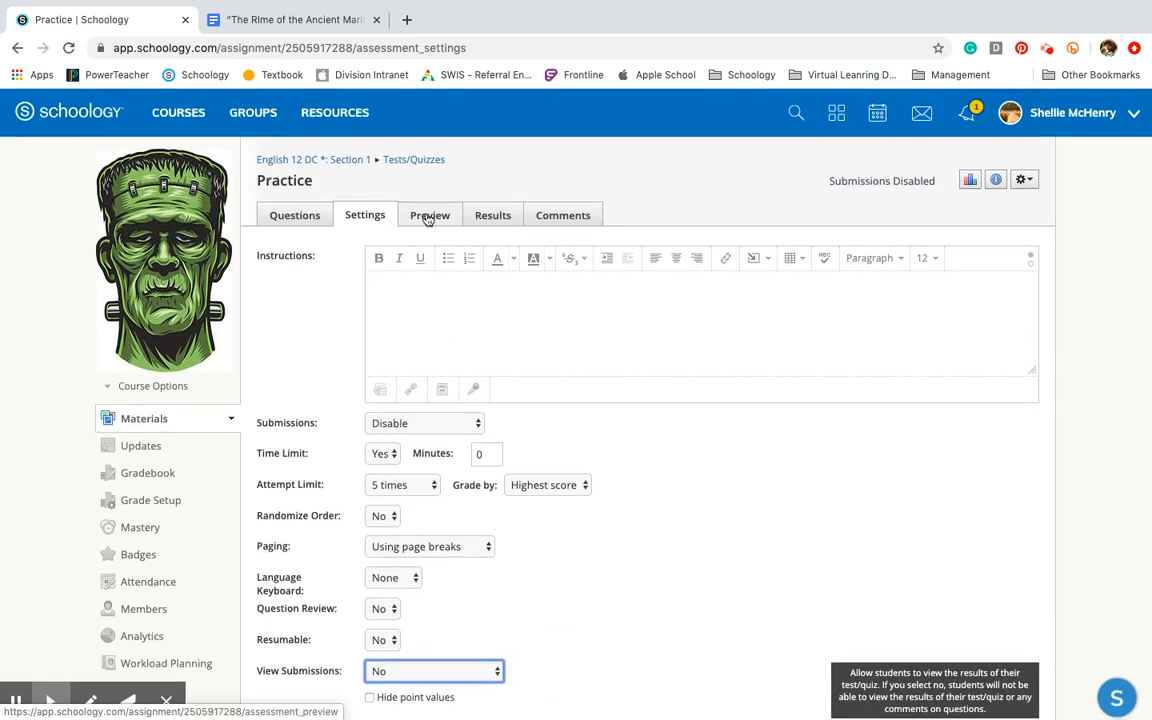
# - Check the Practice quiz's results and preview pages, and return to the English 12 DC course materials
pyautogui.click(494, 221)
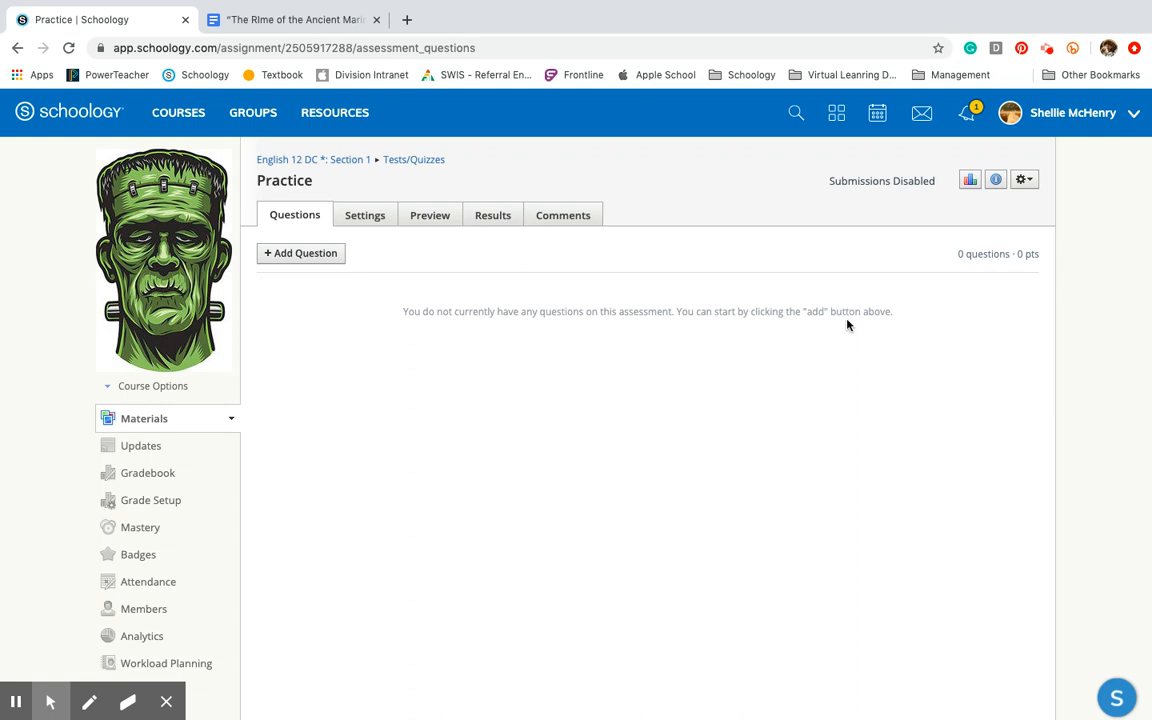
pyautogui.click(433, 220)
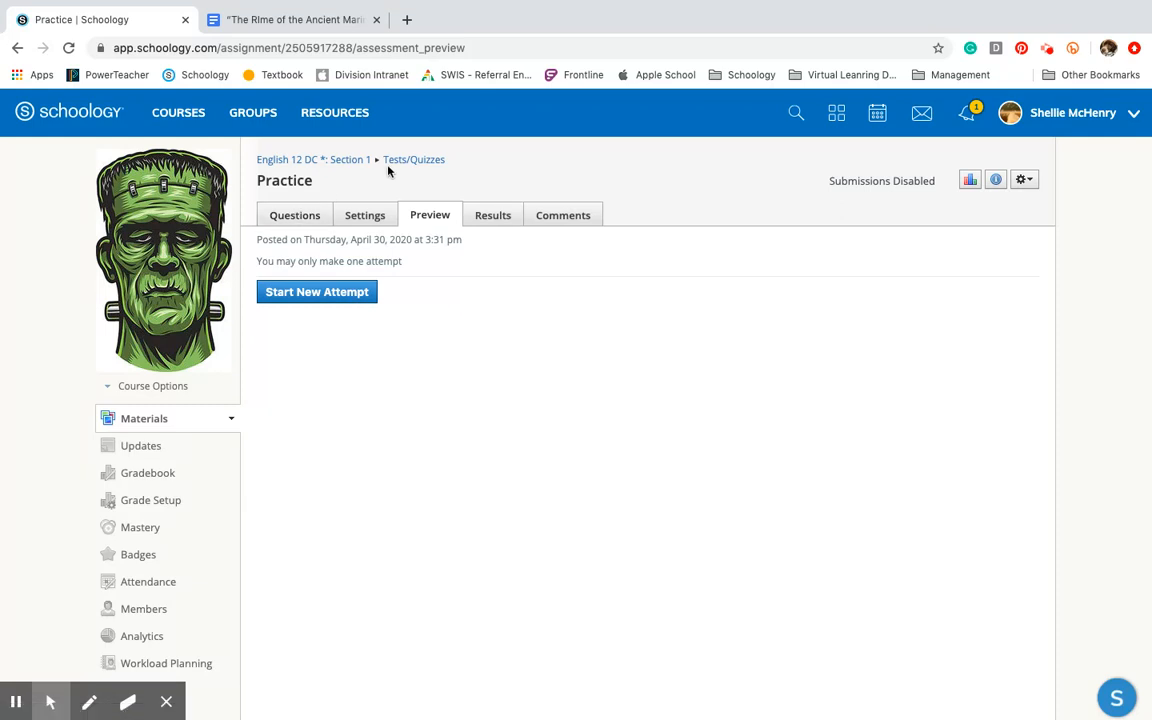
pyautogui.click(351, 168)
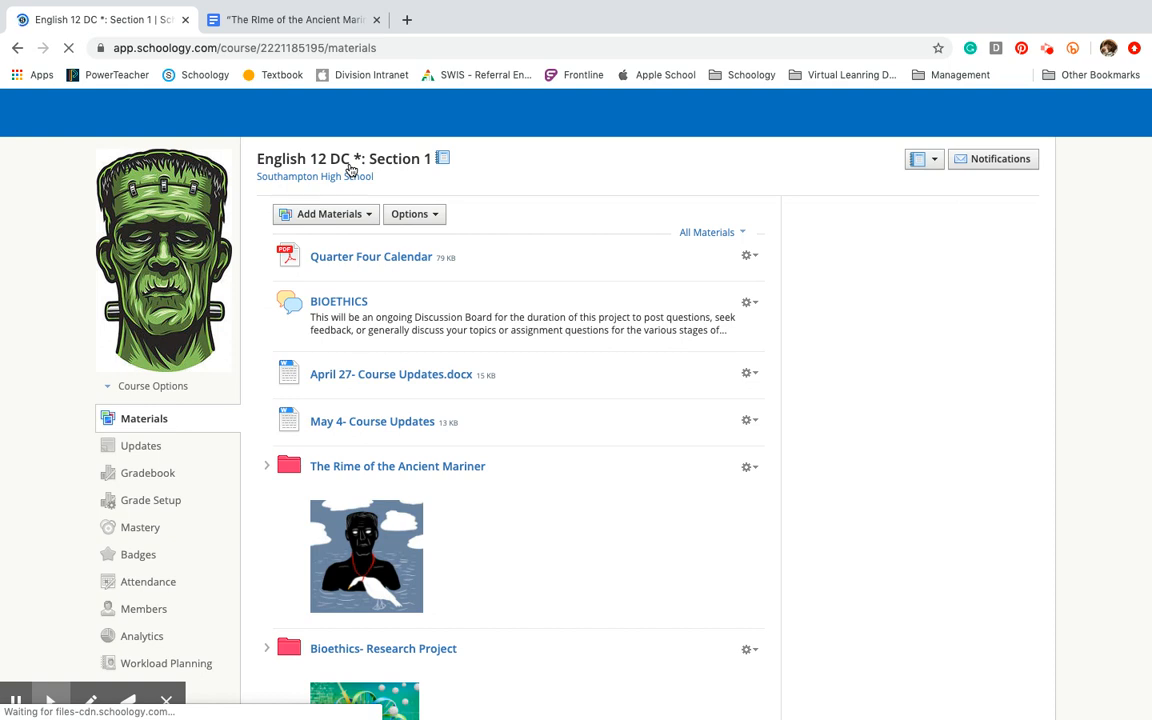
# - Start a new discussion in the English 12 DC course materials and enable grading for it
pyautogui.click(368, 222)
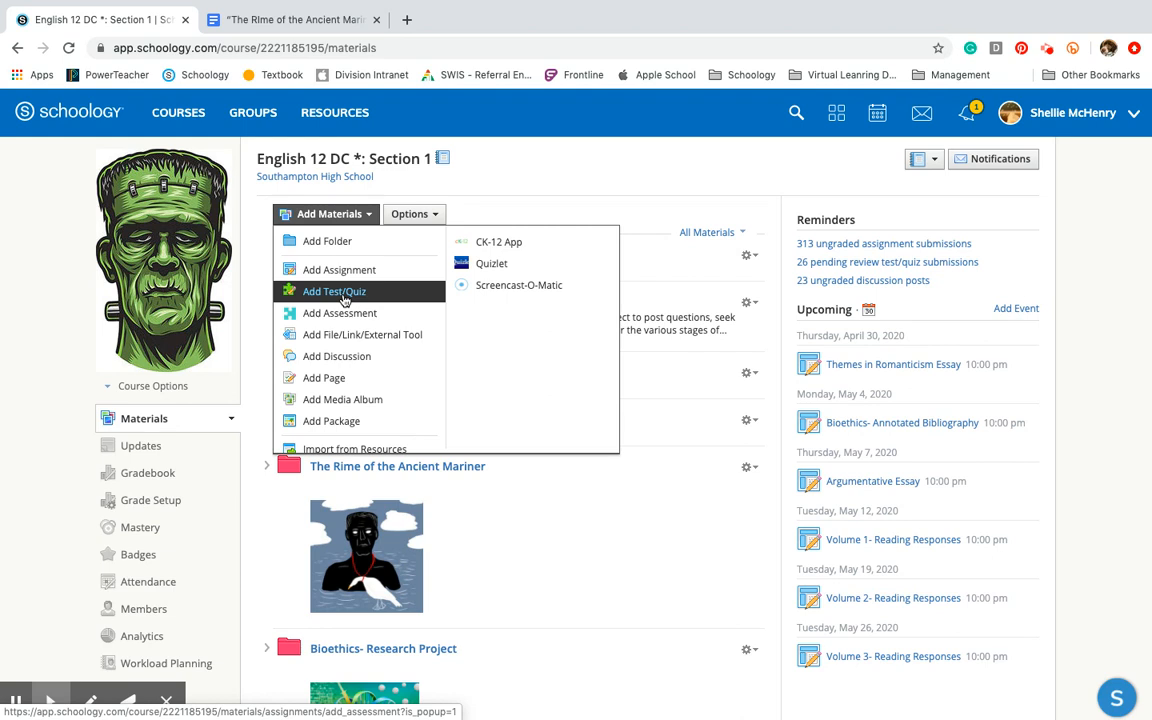
pyautogui.click(527, 184)
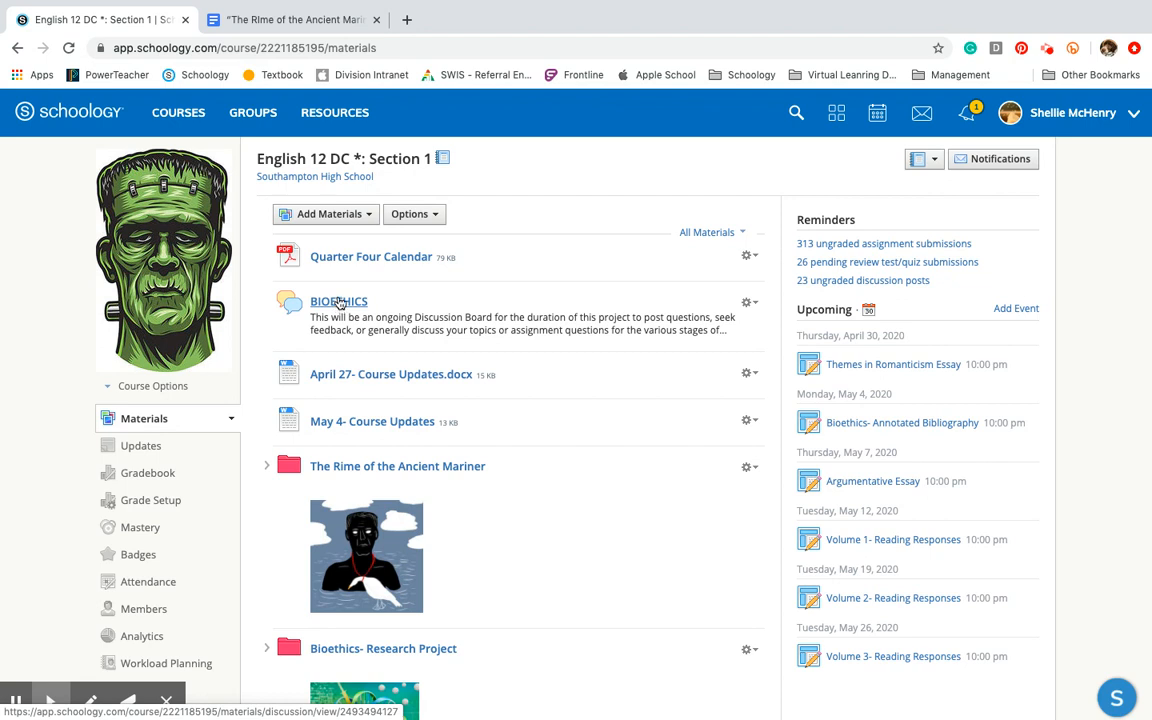
pyautogui.click(342, 215)
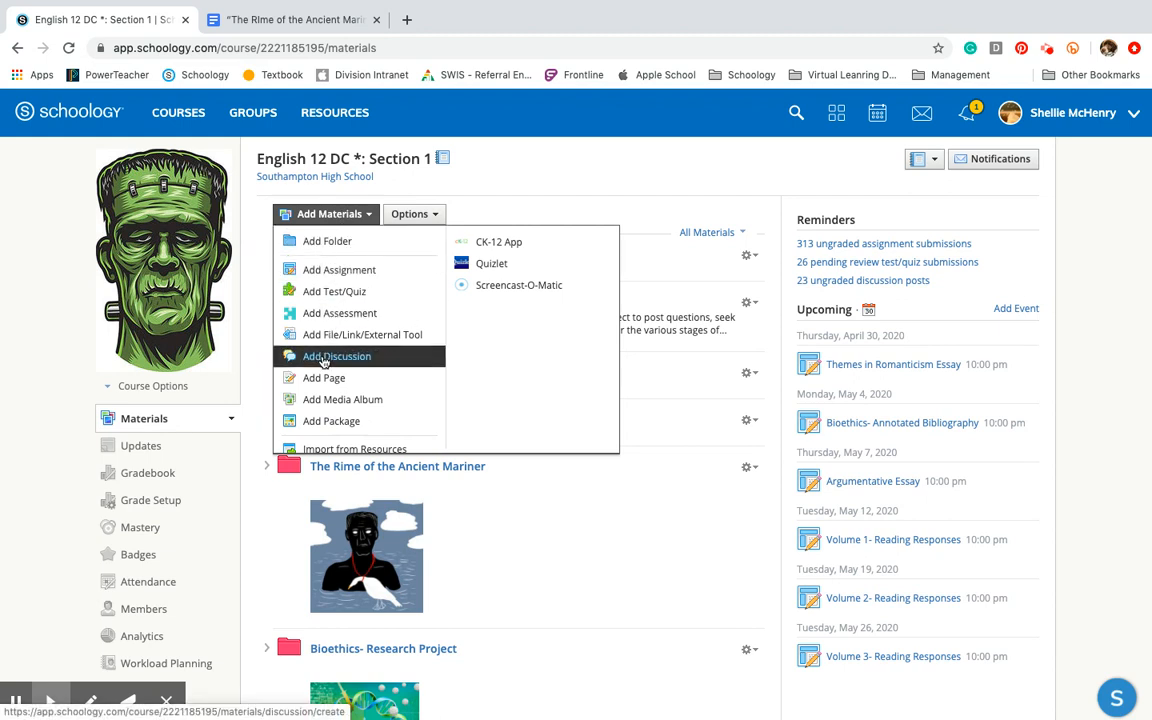
pyautogui.click(323, 361)
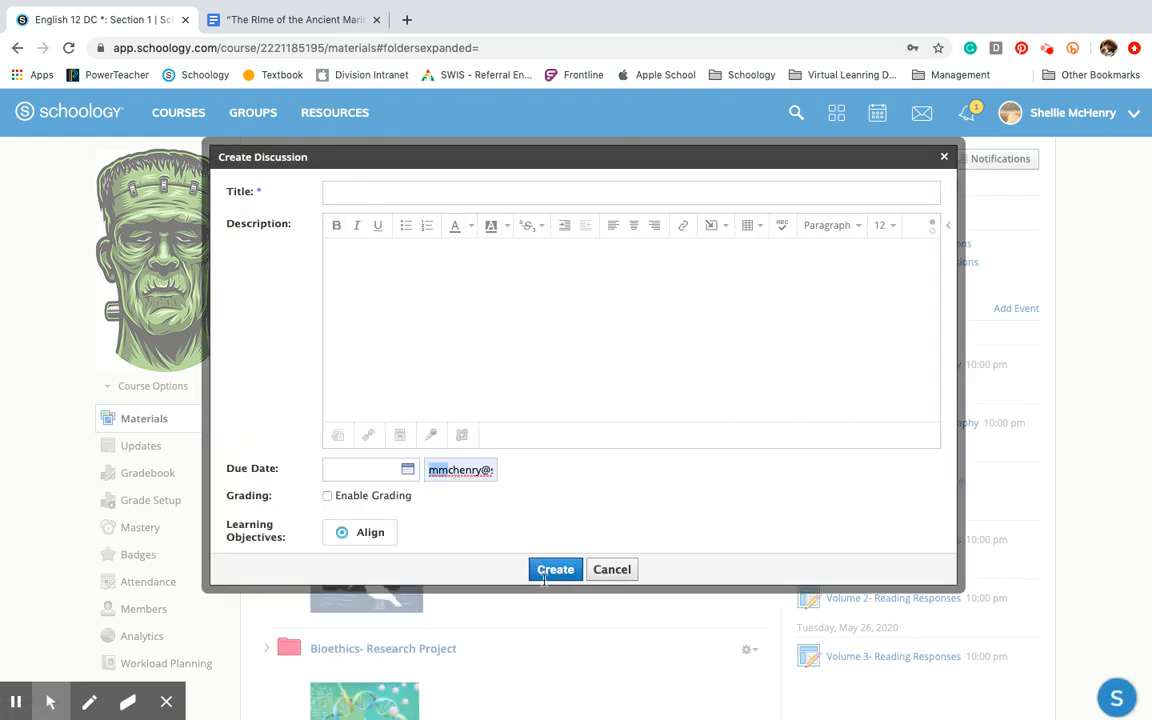
pyautogui.click(327, 497)
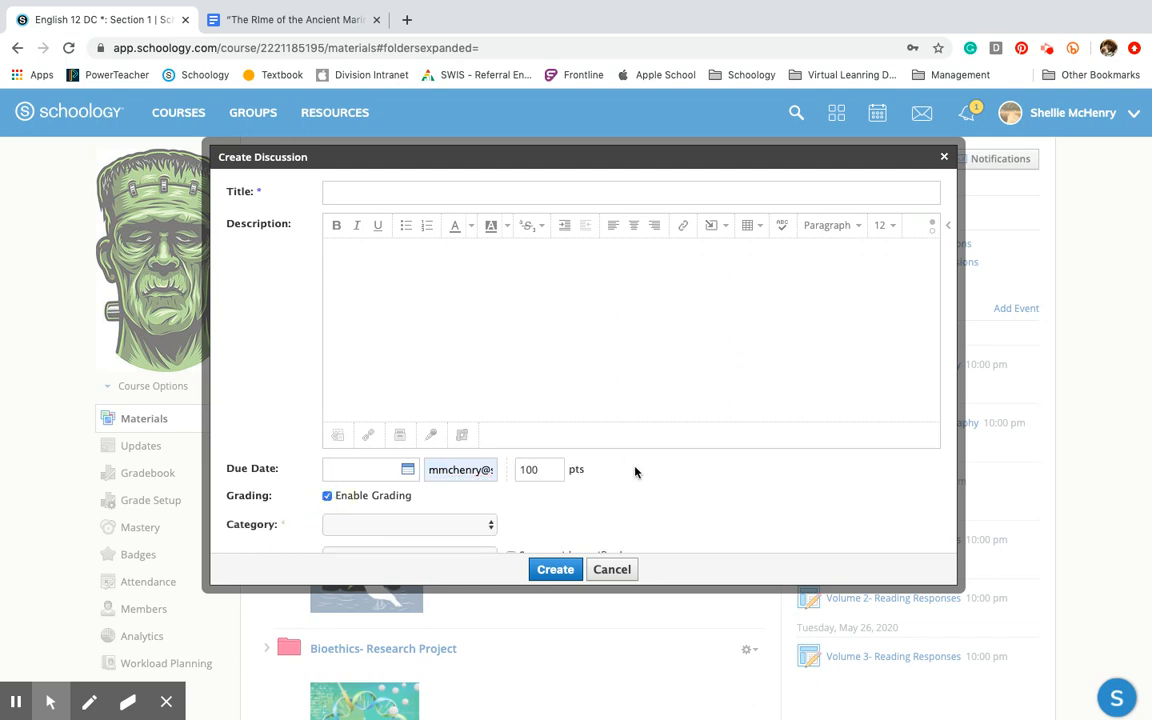
pyautogui.scroll(-4, 634, 471)
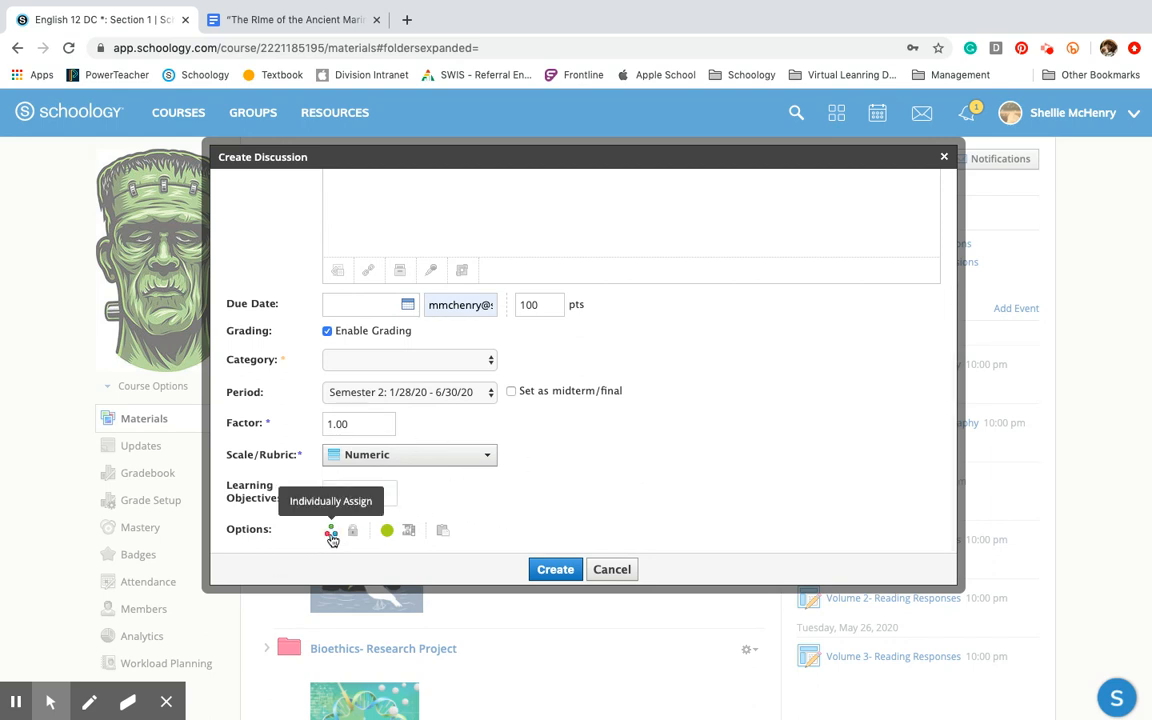
# - Require members to post before revealing other responses in the discussion, and show the courses it can be copied to
pyautogui.click(411, 537)
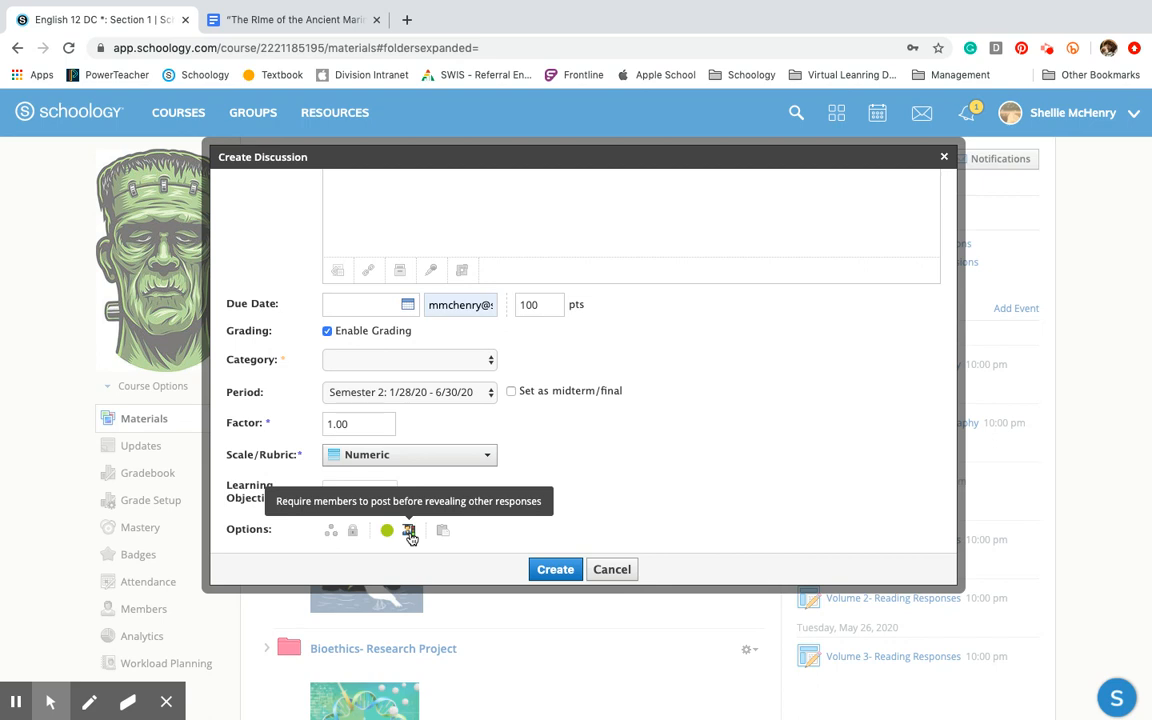
pyautogui.click(410, 532)
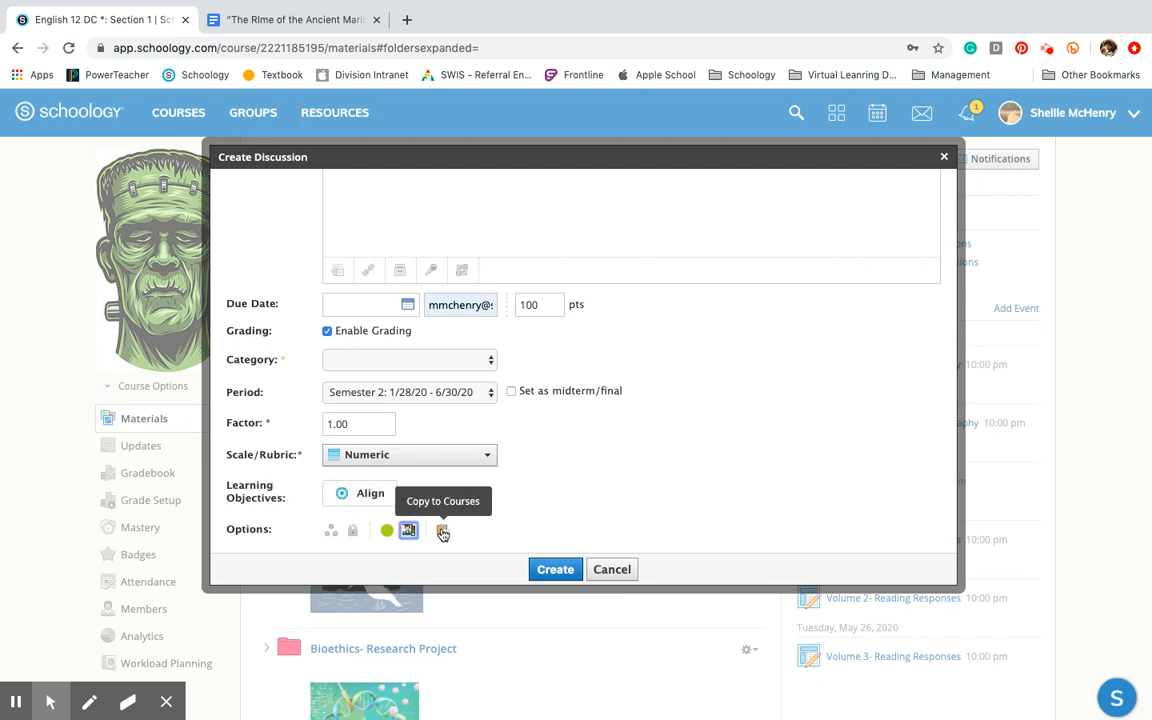
pyautogui.click(443, 533)
pyautogui.click(443, 533)
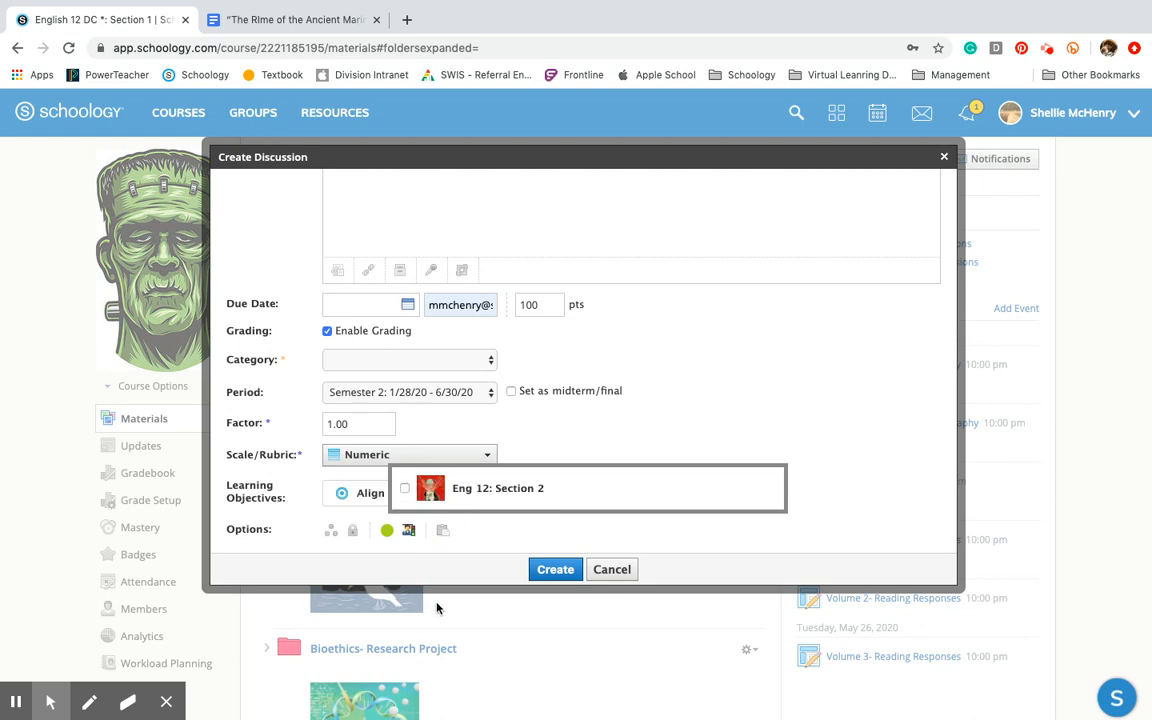
# - Discard the new discussion, examine the posts and replies in the BIOETHICS discussion, and return to the English 12 DC course materials
pyautogui.click(630, 578)
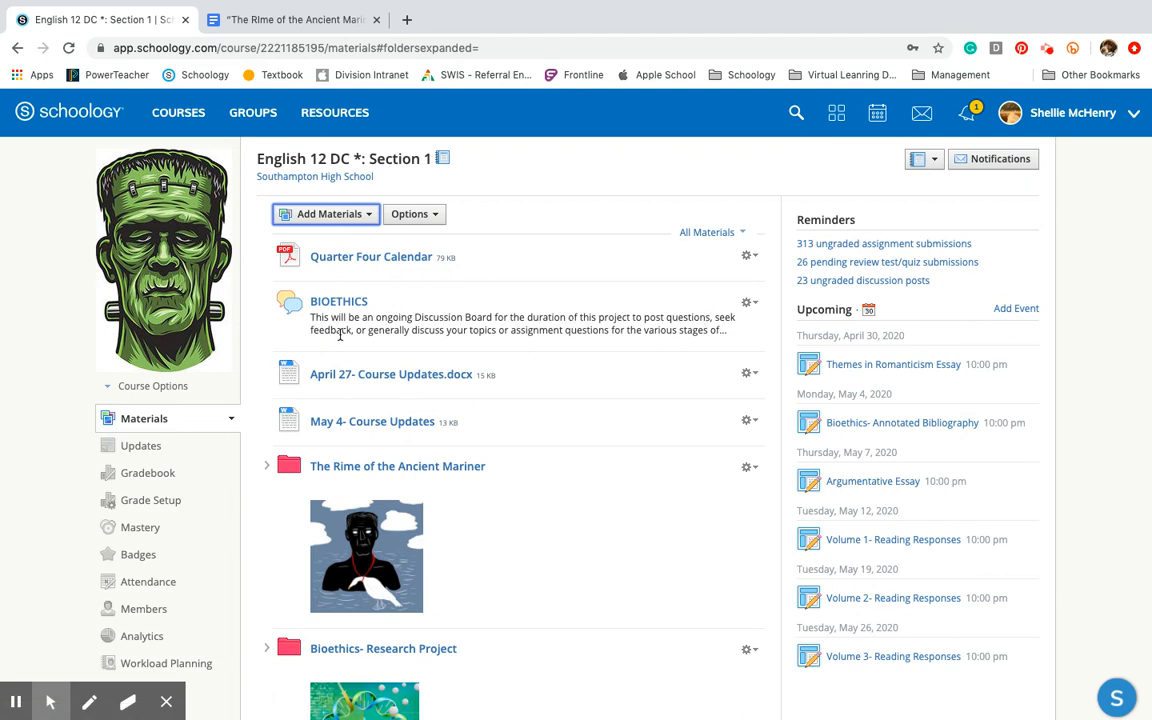
pyautogui.click(333, 304)
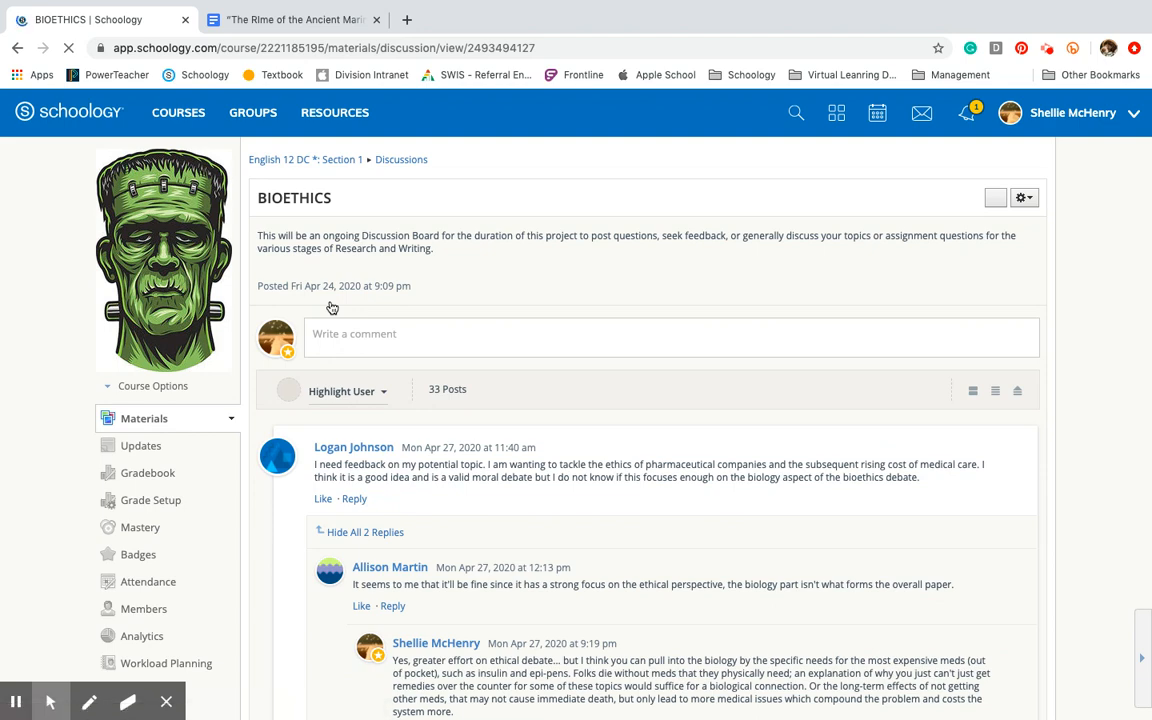
pyautogui.scroll(-1, 442, 511)
pyautogui.scroll(-5, 442, 511)
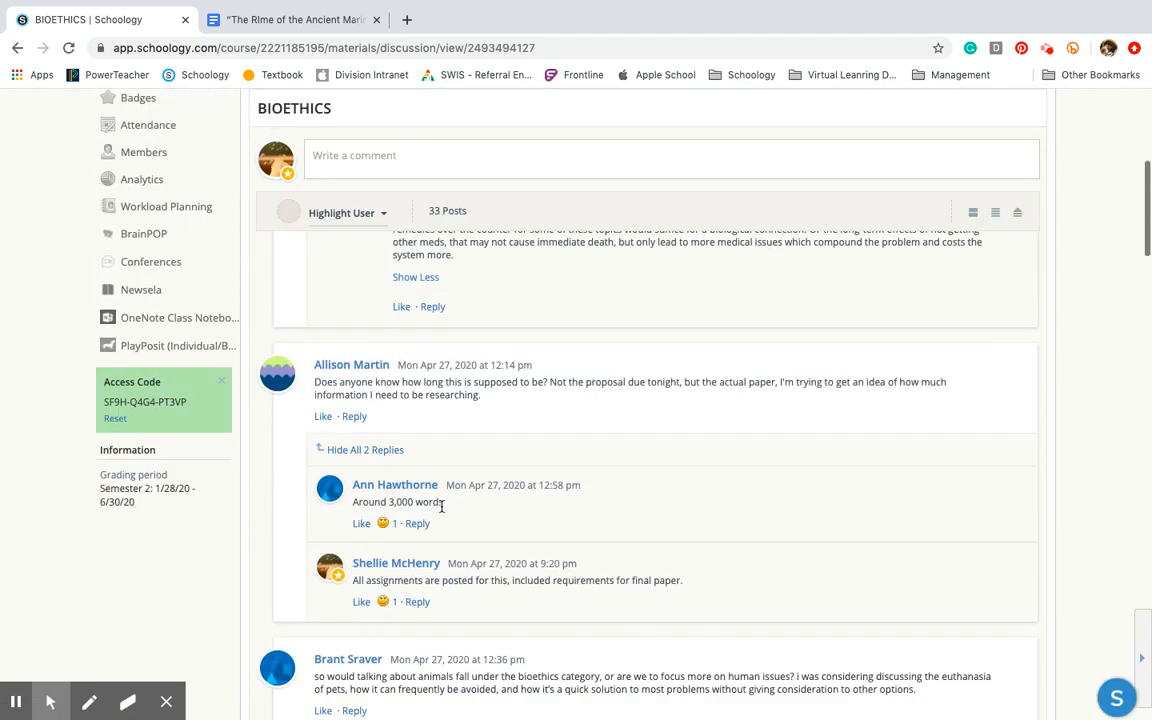
pyautogui.scroll(-5, 442, 511)
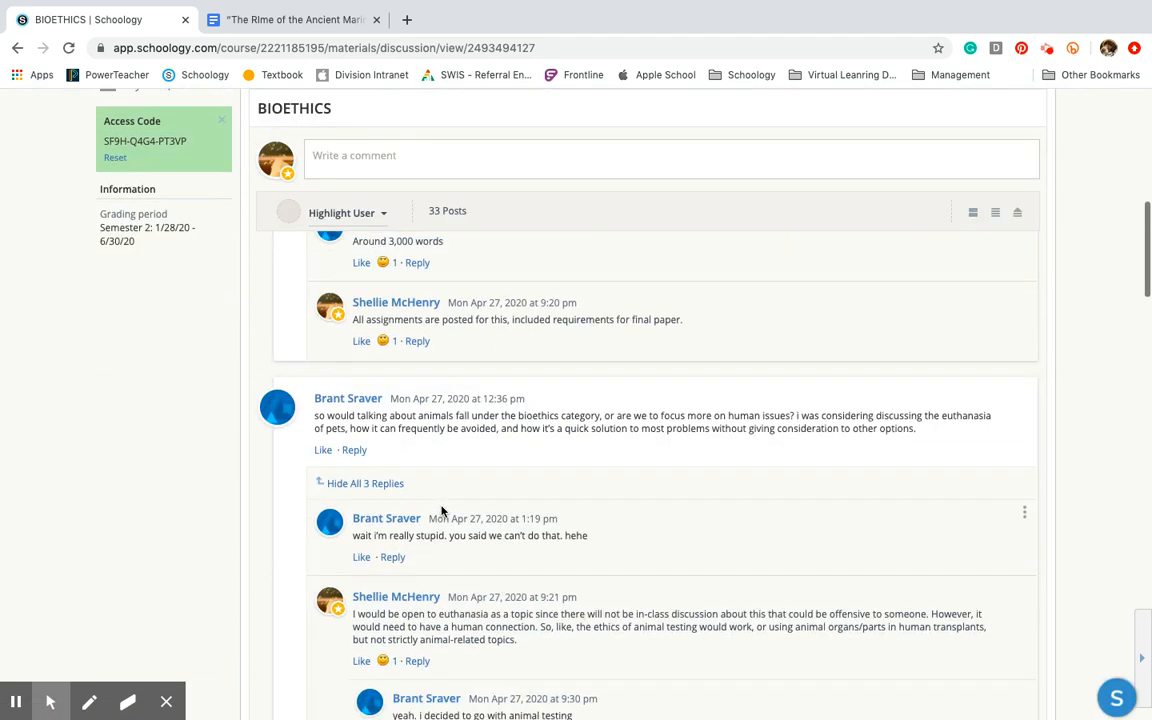
pyautogui.scroll(-10, 442, 511)
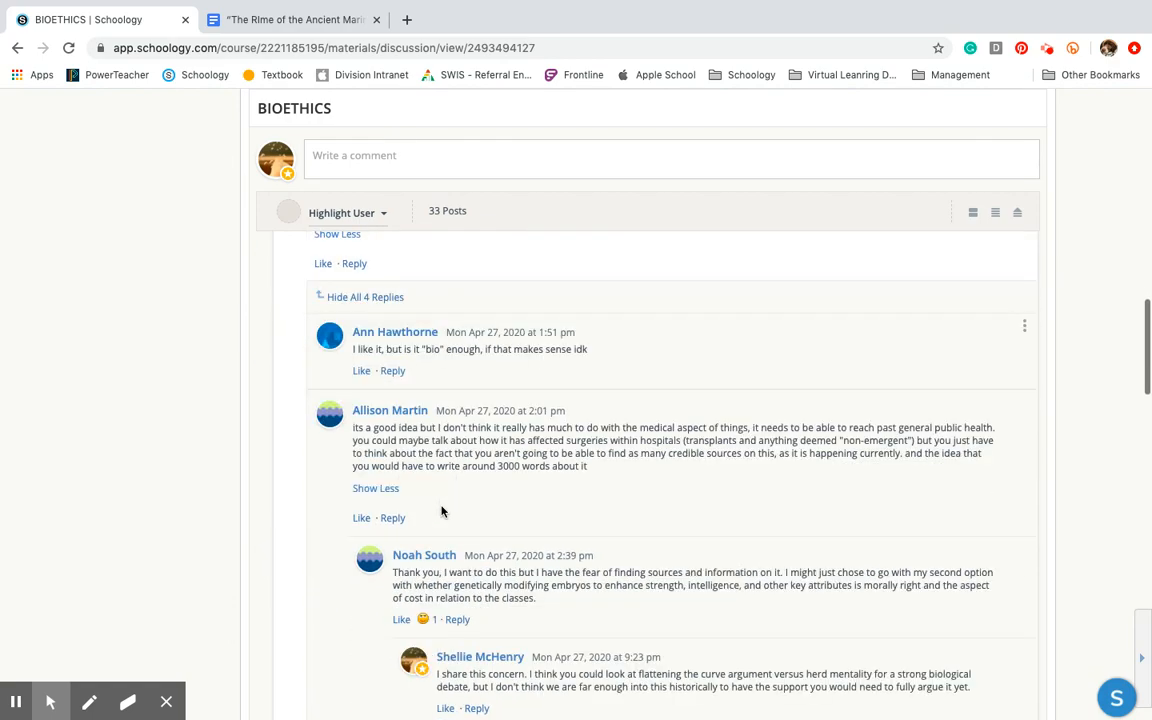
pyautogui.scroll(15, 442, 511)
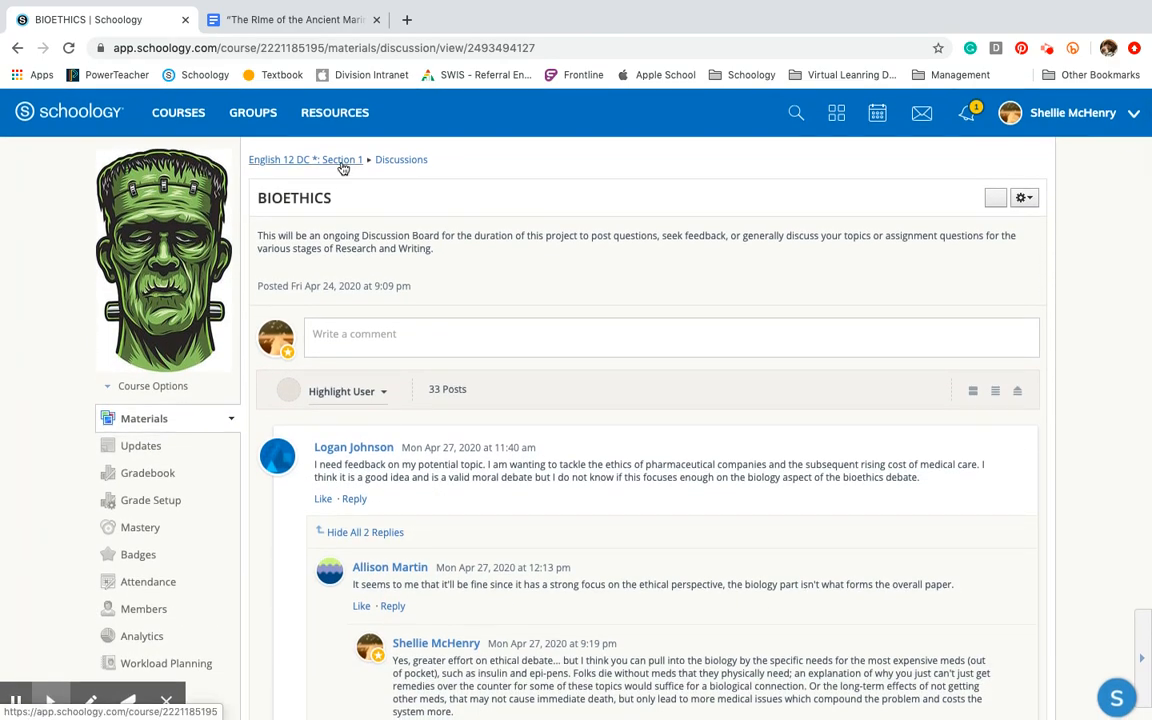
pyautogui.click(343, 166)
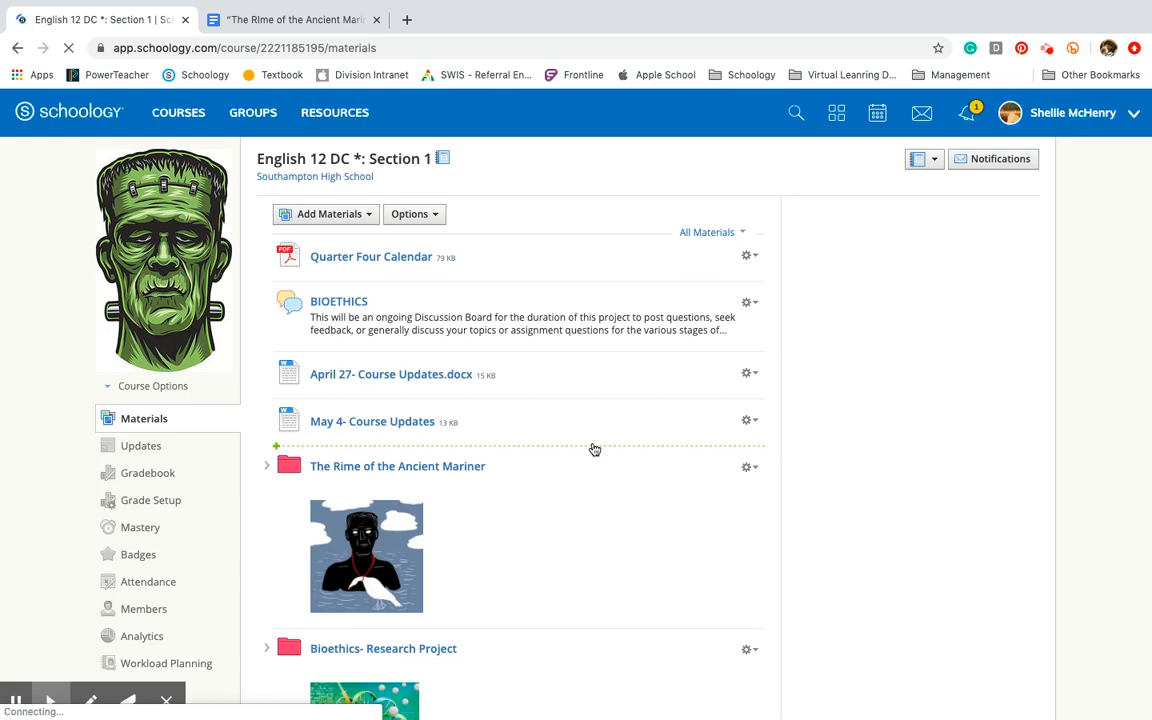
# - Try copying the Shmoop link in The Rime of the Ancient Mariner folder to Eng 12: Section 2, and close without copying
pyautogui.scroll(-2, 666, 501)
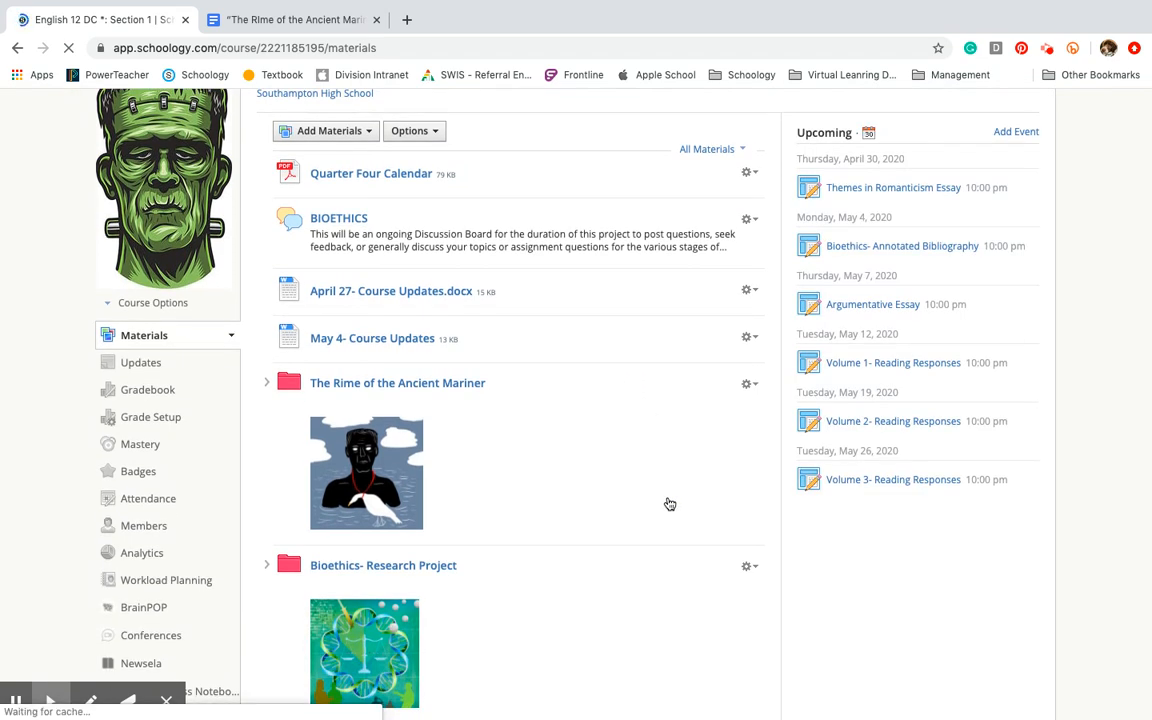
pyautogui.click(267, 384)
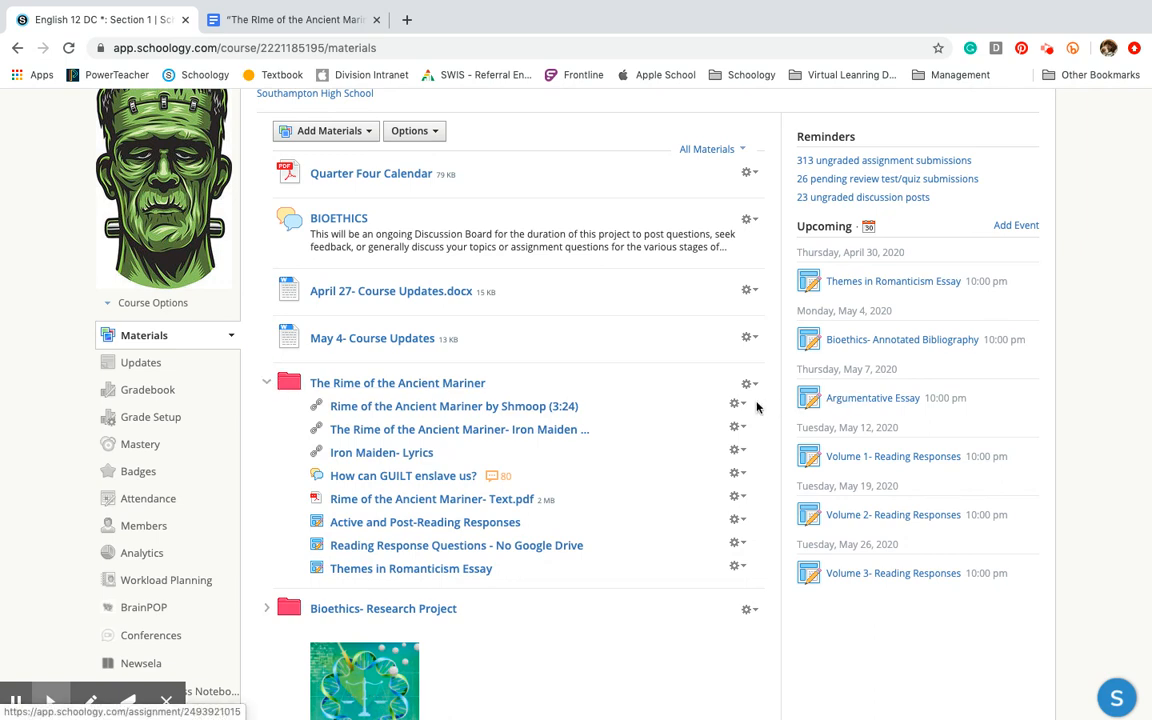
pyautogui.click(735, 406)
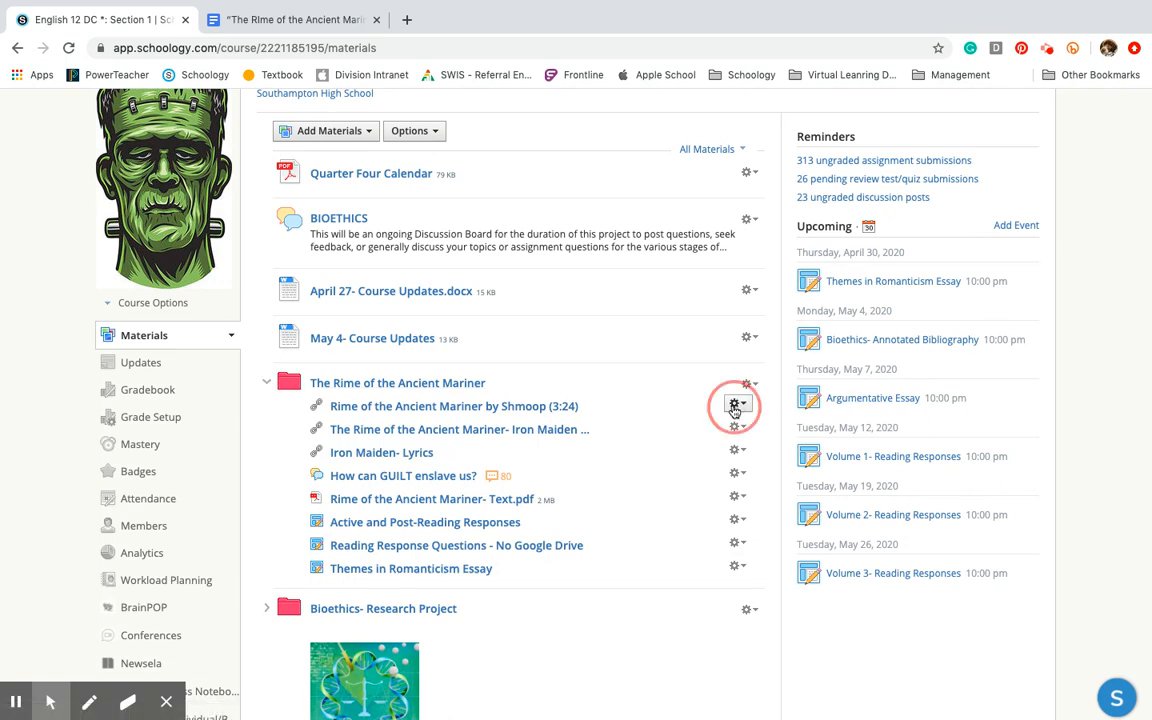
pyautogui.click(760, 491)
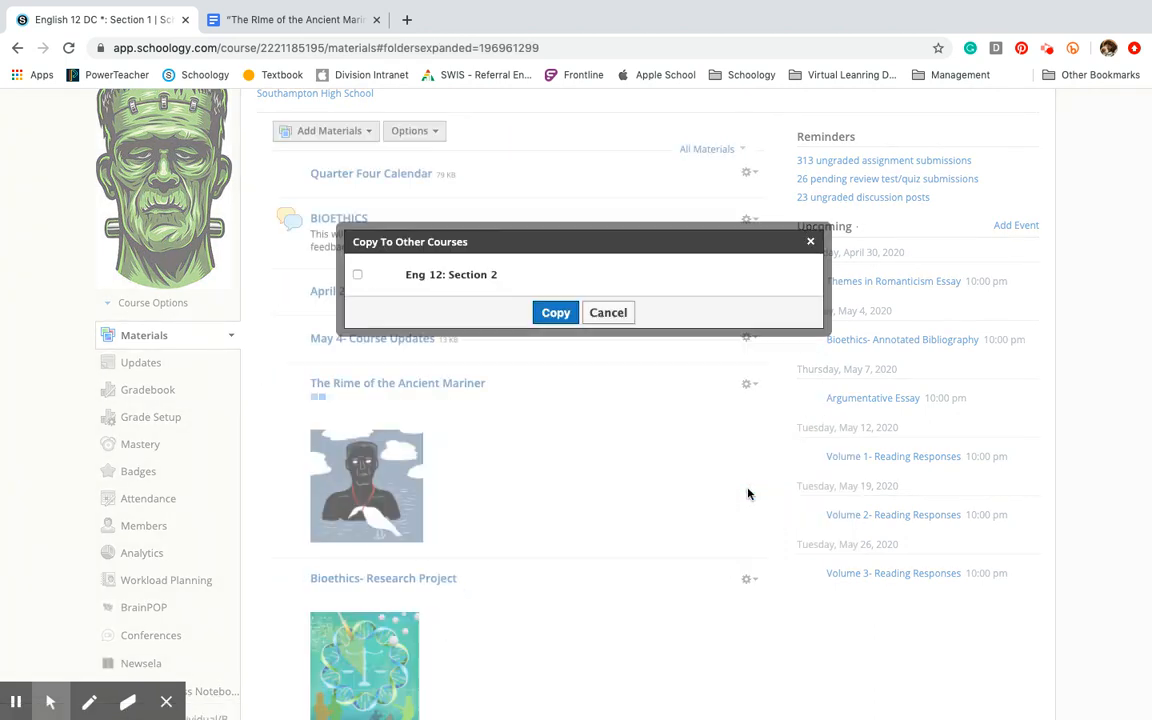
pyautogui.click(358, 274)
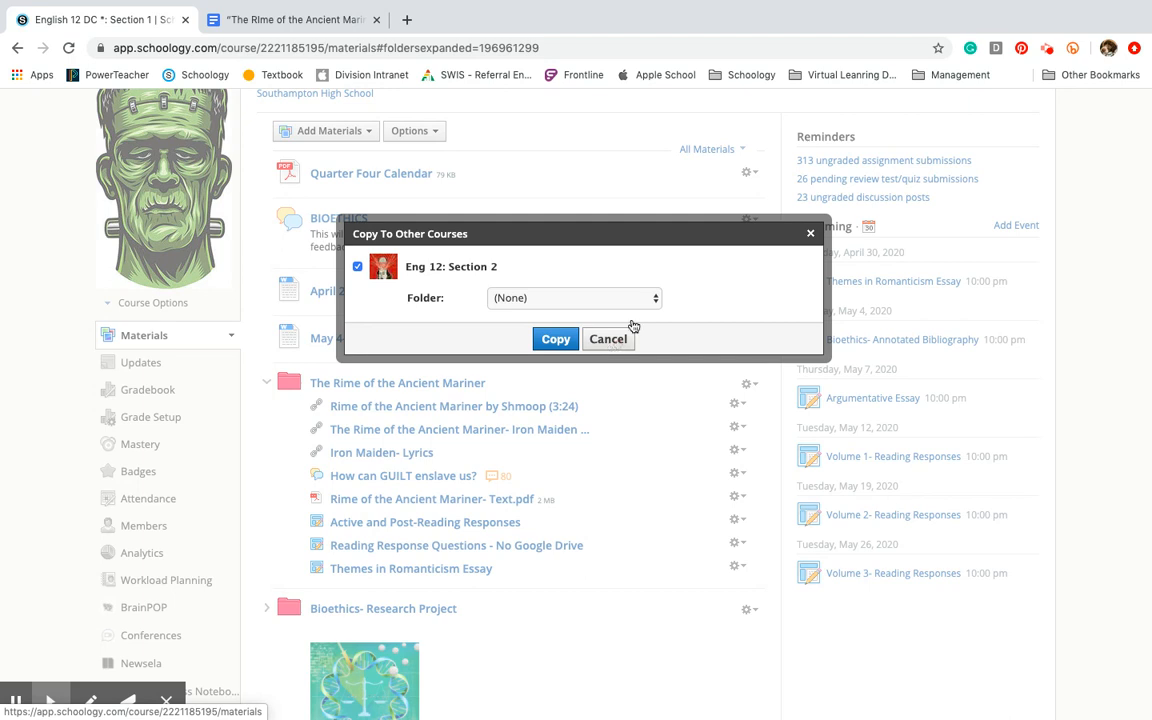
pyautogui.click(811, 234)
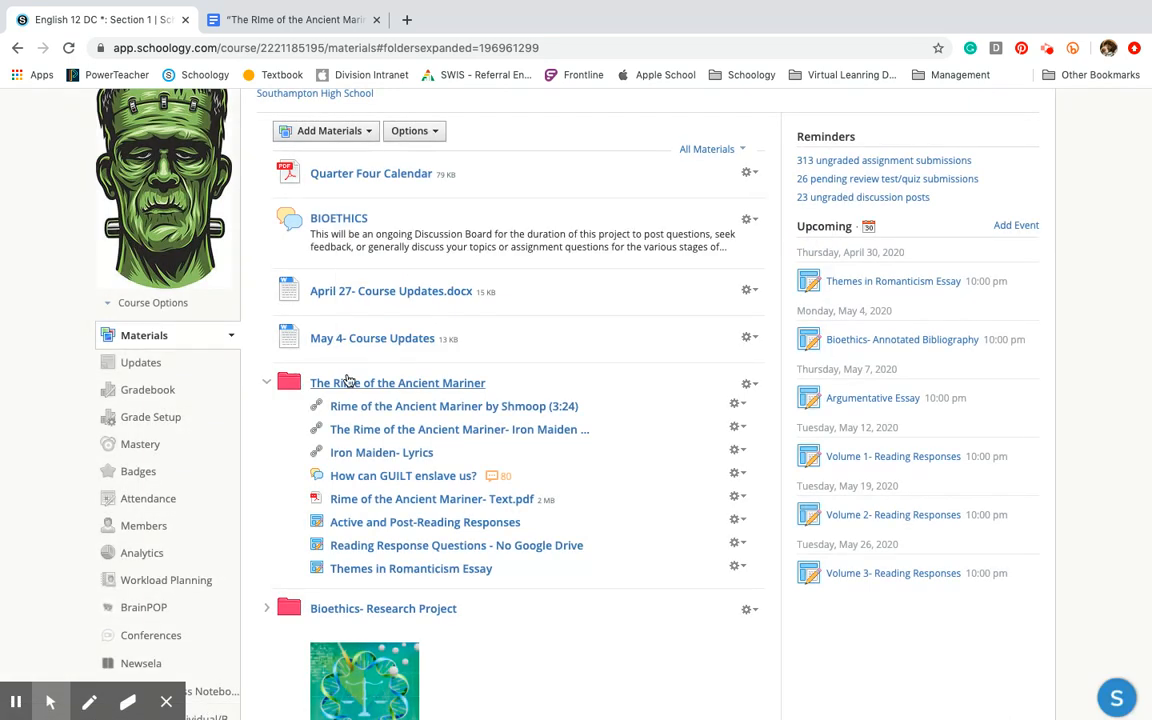
# - Check which courses the whole The Rime of the Ancient Mariner folder can be copied to, and cancel without copying
pyautogui.click(268, 386)
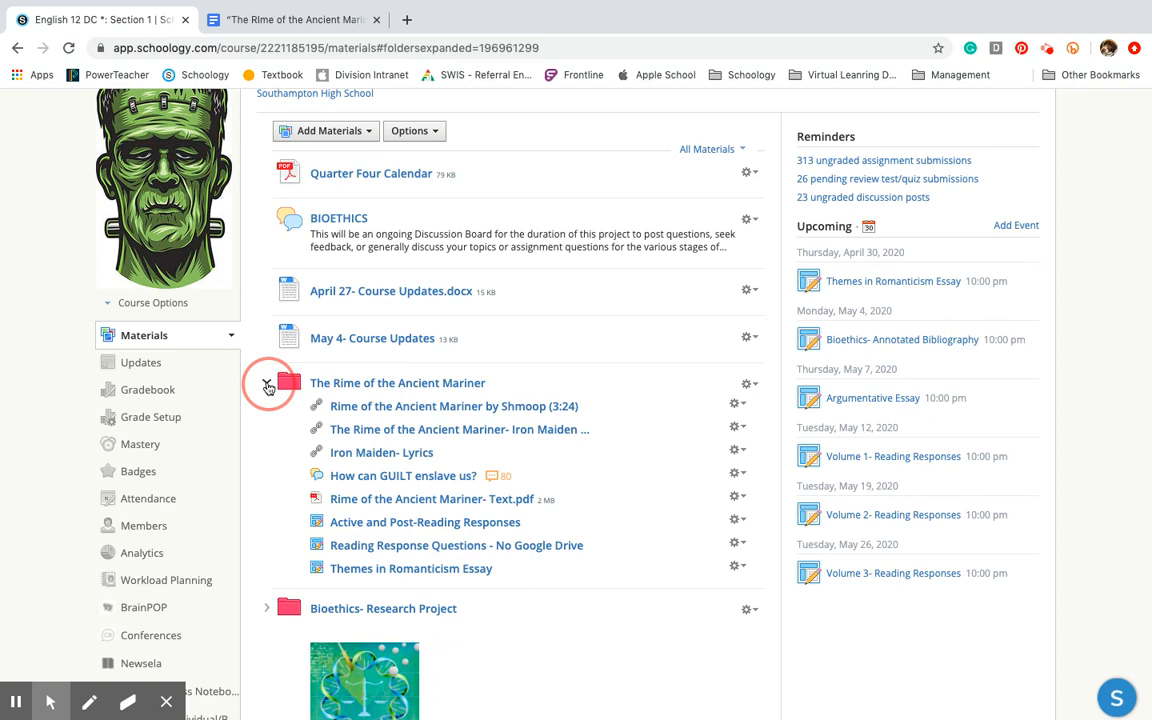
pyautogui.click(750, 386)
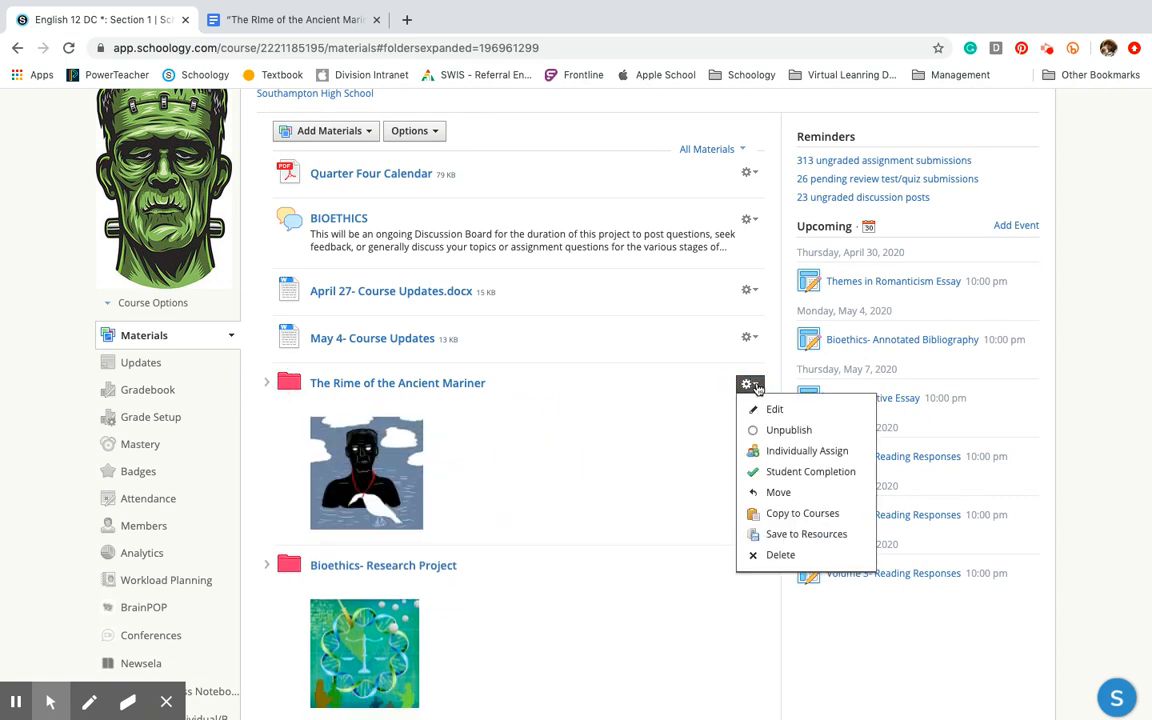
pyautogui.click(768, 519)
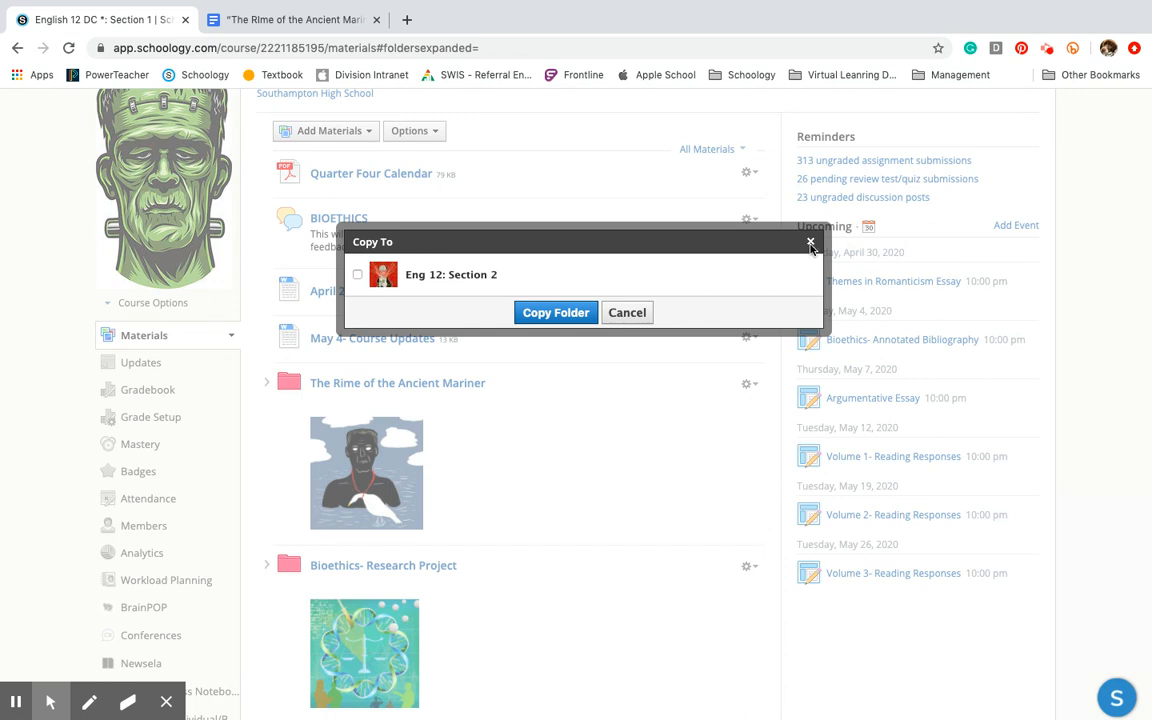
pyautogui.click(628, 315)
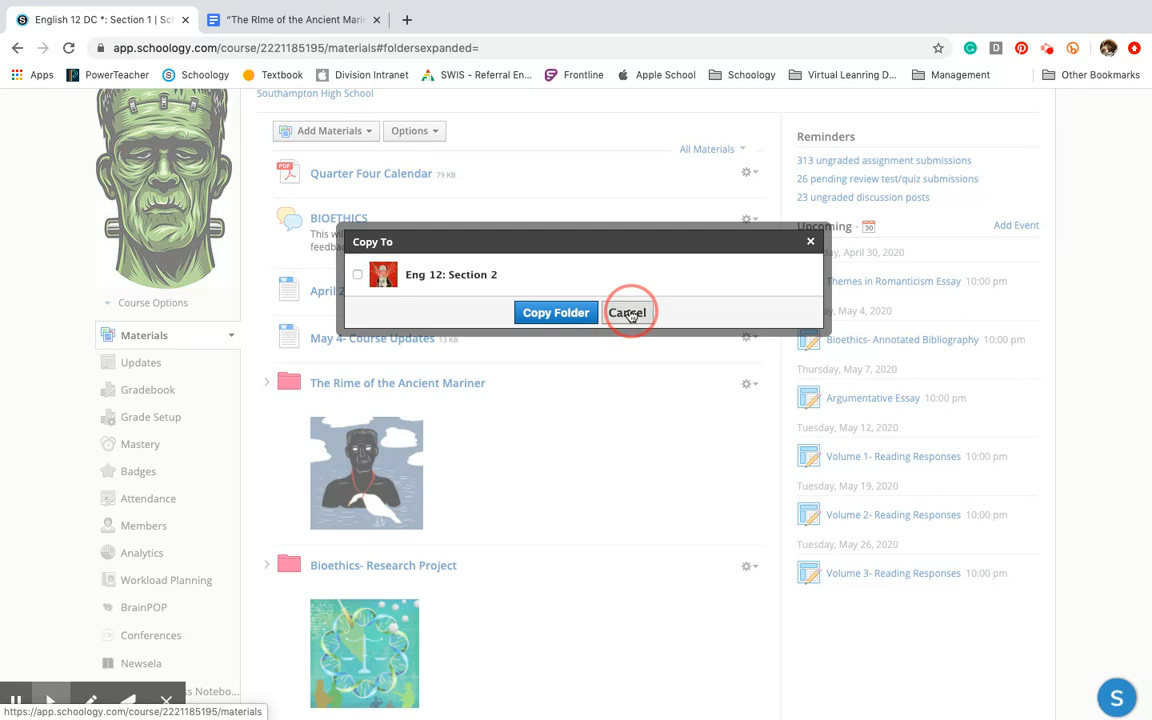
pyautogui.click(628, 313)
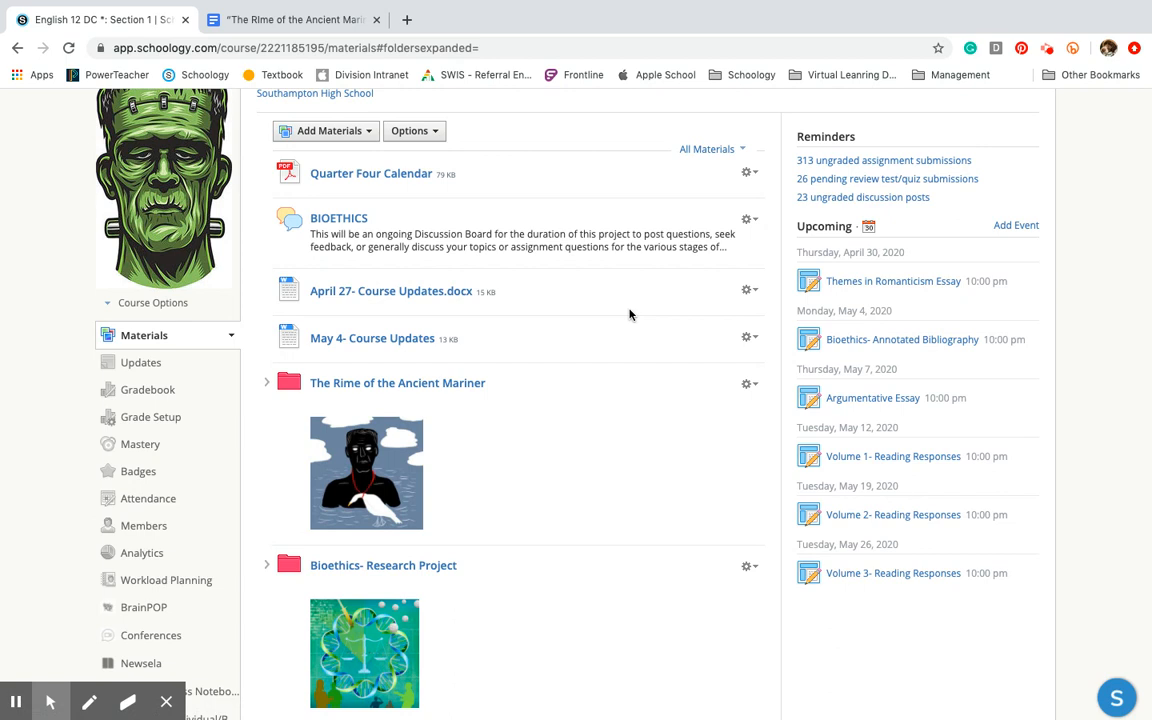
# - View the Active and Post-Reading Responses assignment page from The Rime of the Ancient Mariner folder, and return to the course materials
pyautogui.click(266, 385)
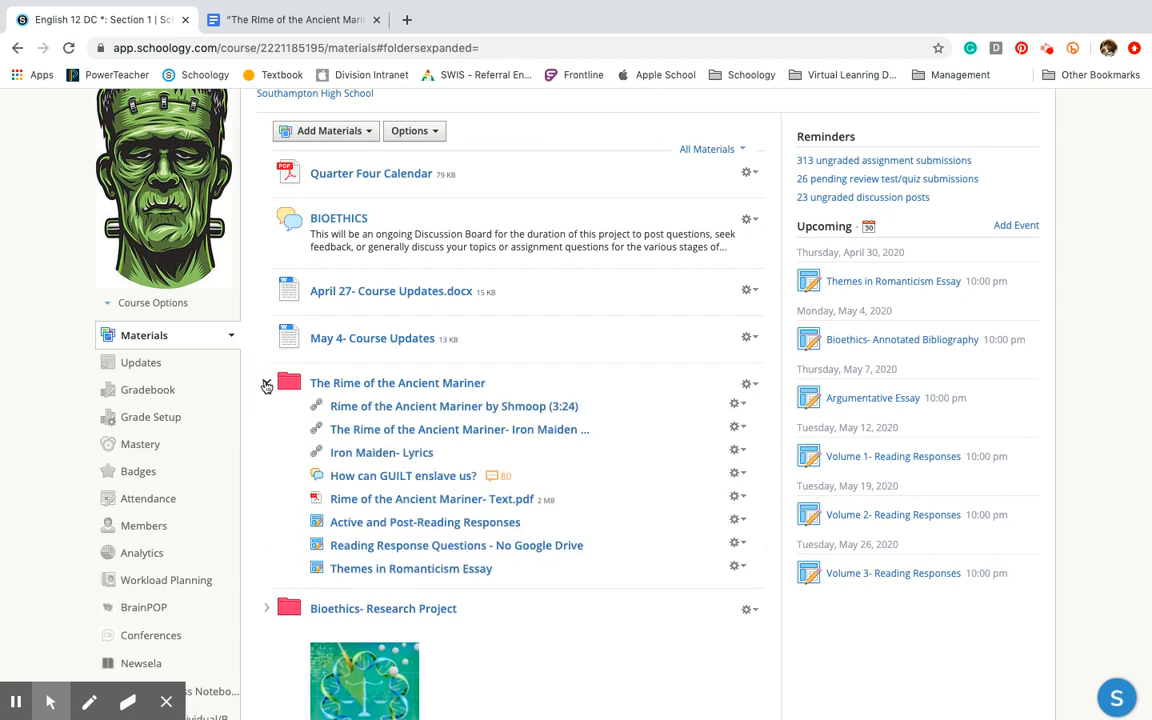
pyautogui.click(434, 527)
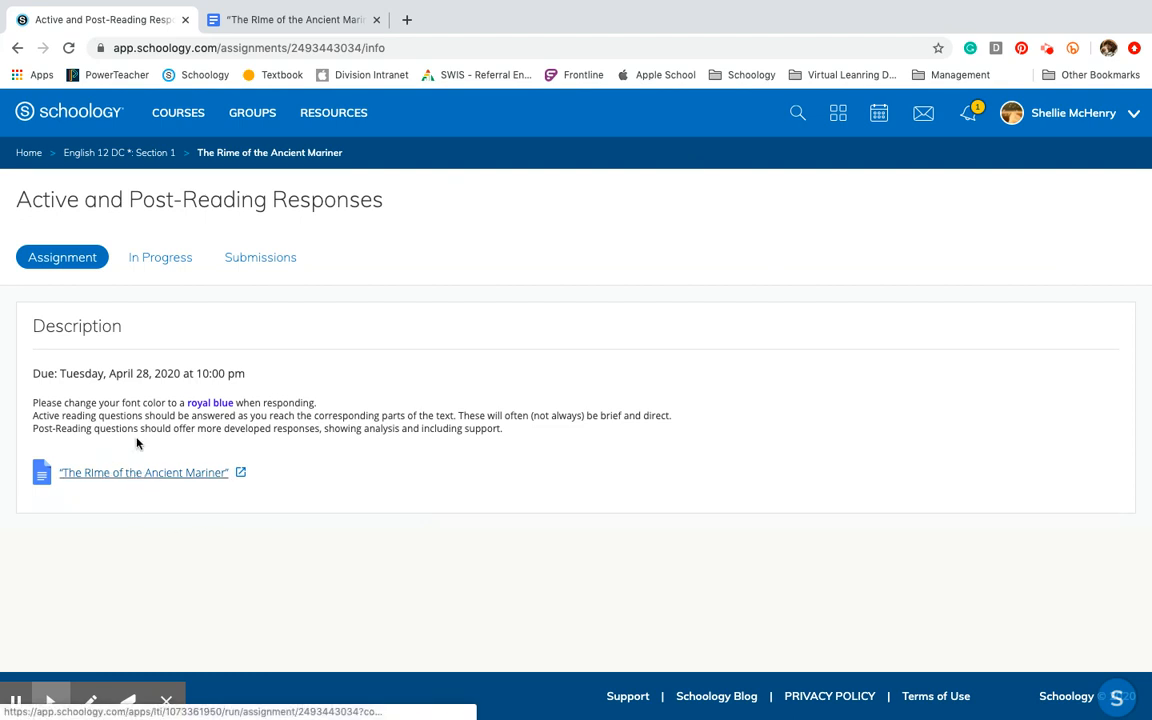
pyautogui.click(148, 156)
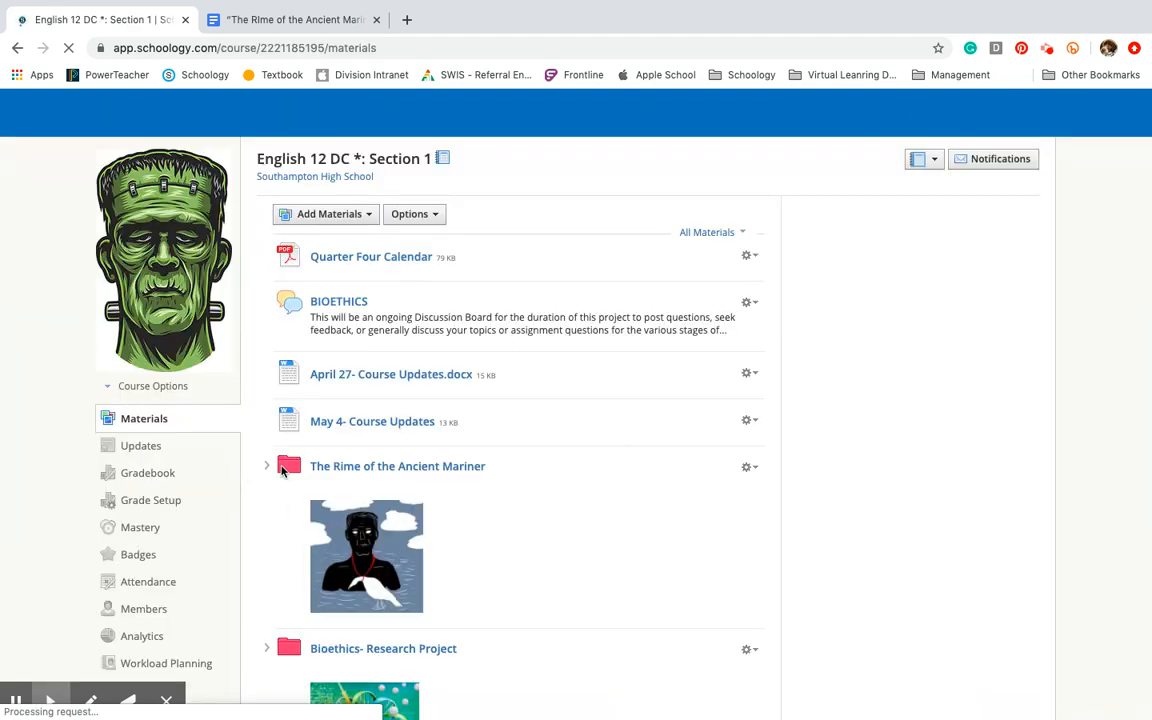
# - Examine the edit settings of the Active and Post-Reading Responses assignment, including its Google Drive attachment, and close them without saving
pyautogui.click(266, 469)
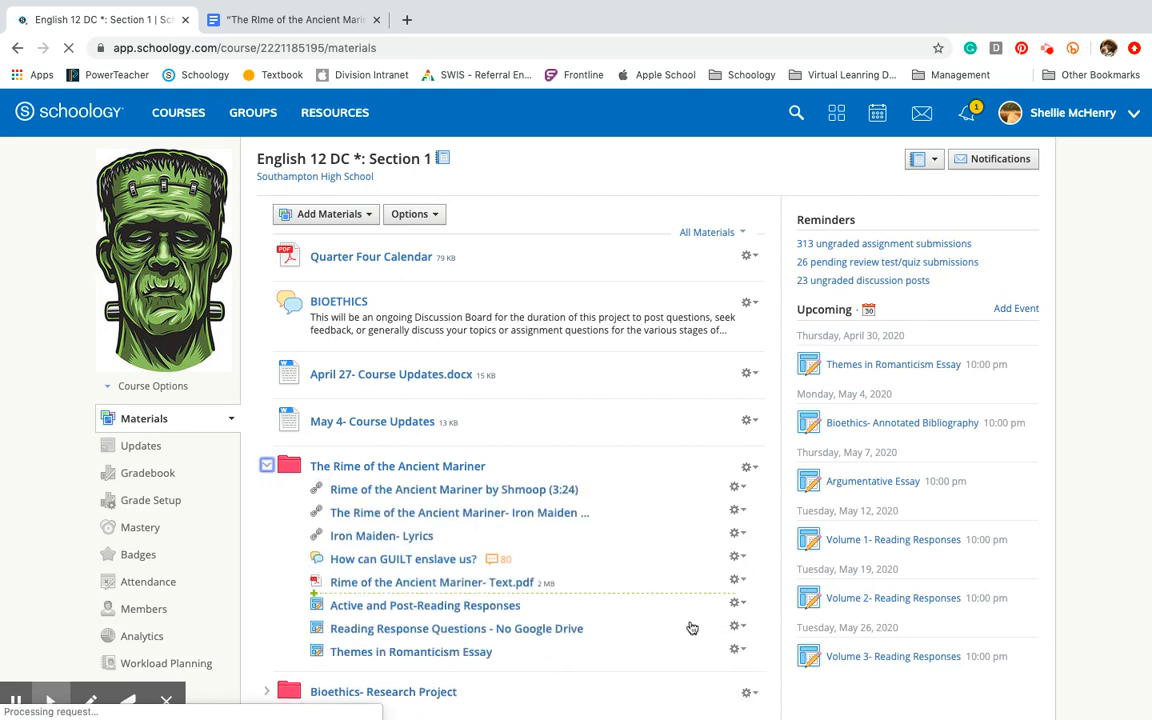
pyautogui.click(737, 605)
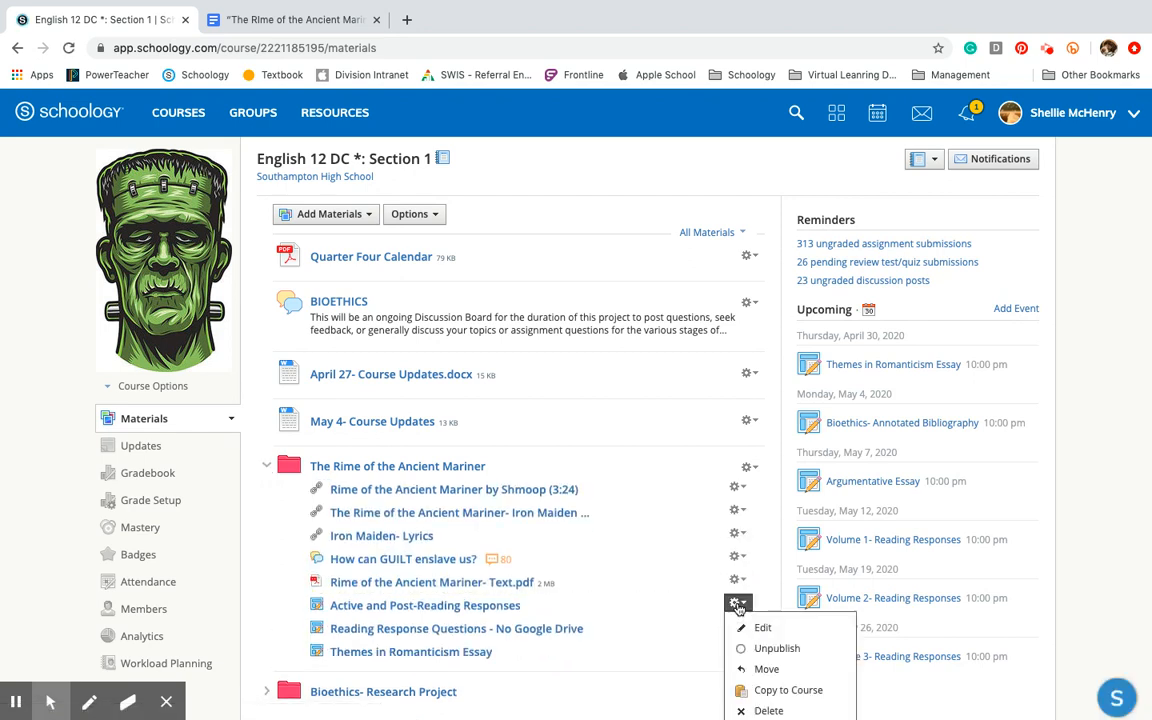
pyautogui.click(757, 628)
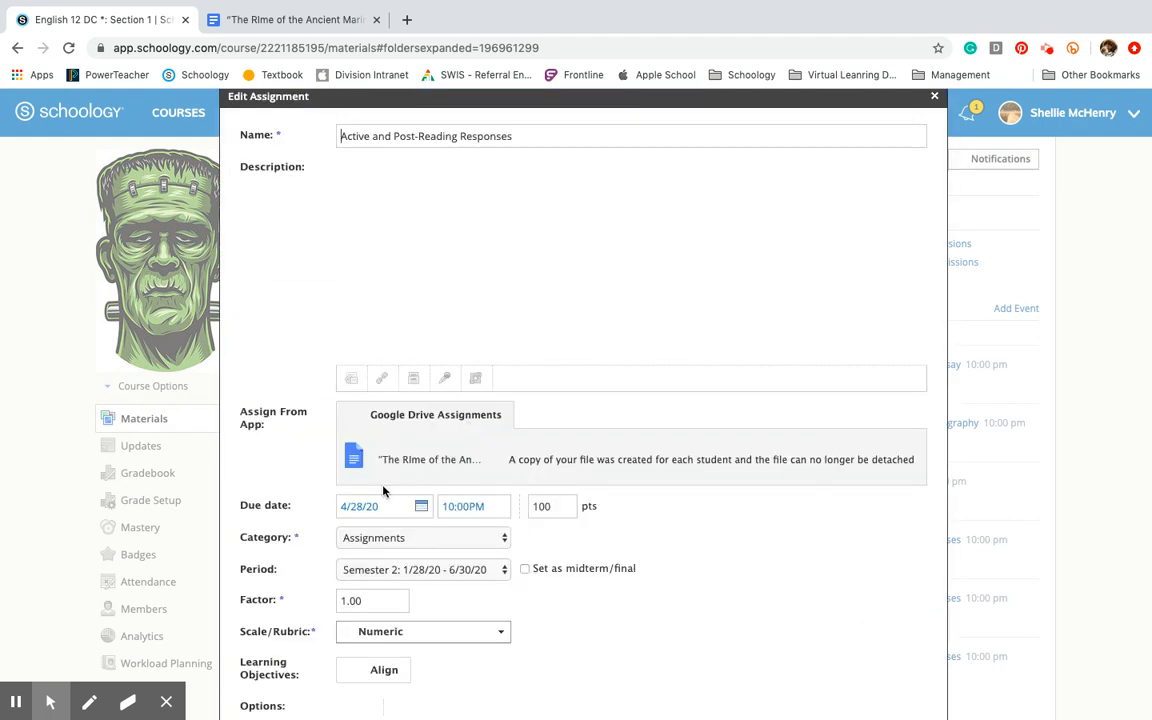
pyautogui.click(408, 421)
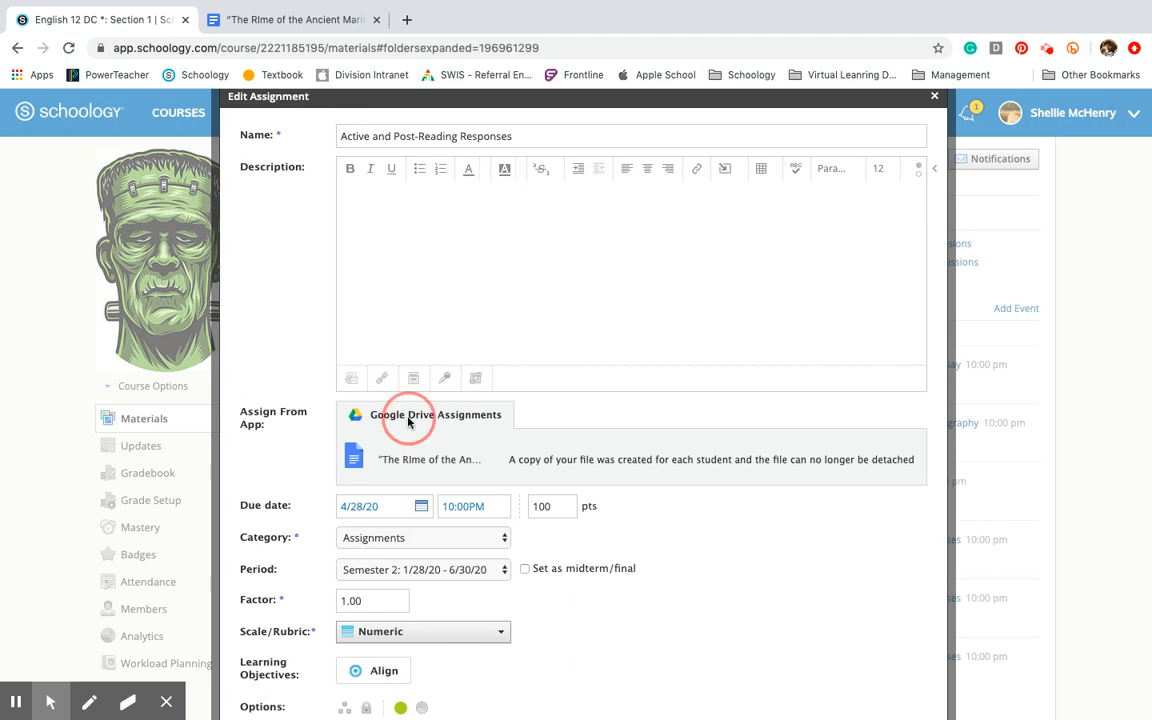
pyautogui.moveTo(408, 420); pyautogui.dragTo(465, 334)
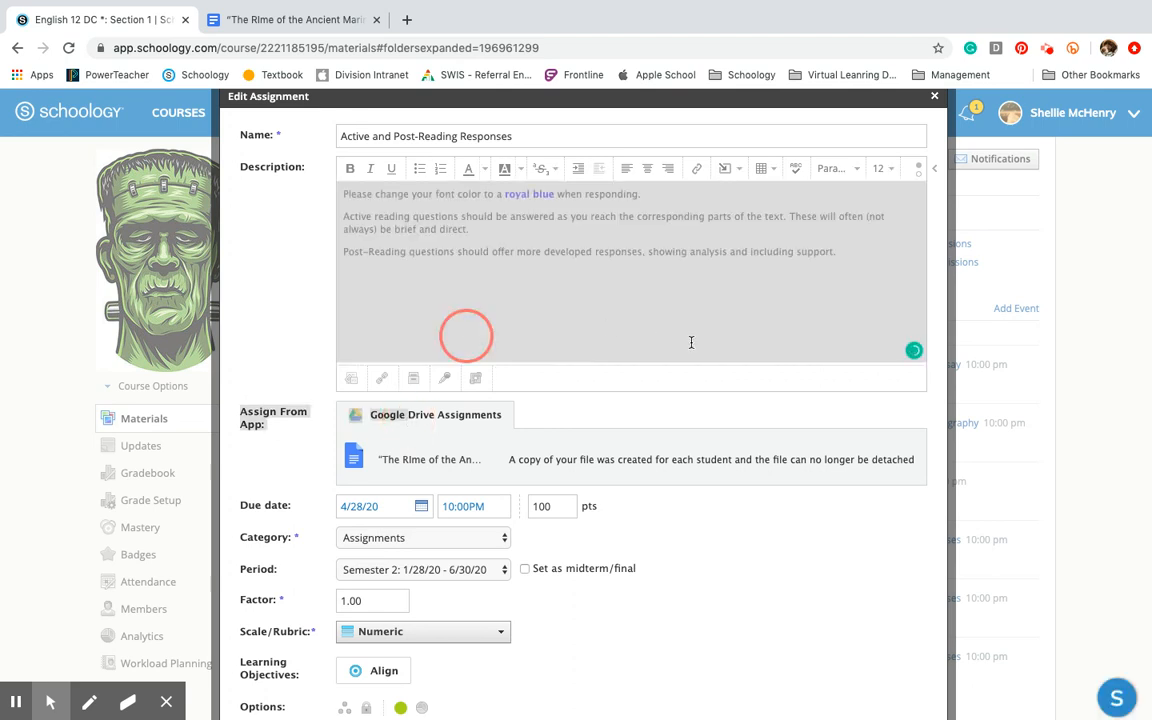
pyautogui.click(934, 97)
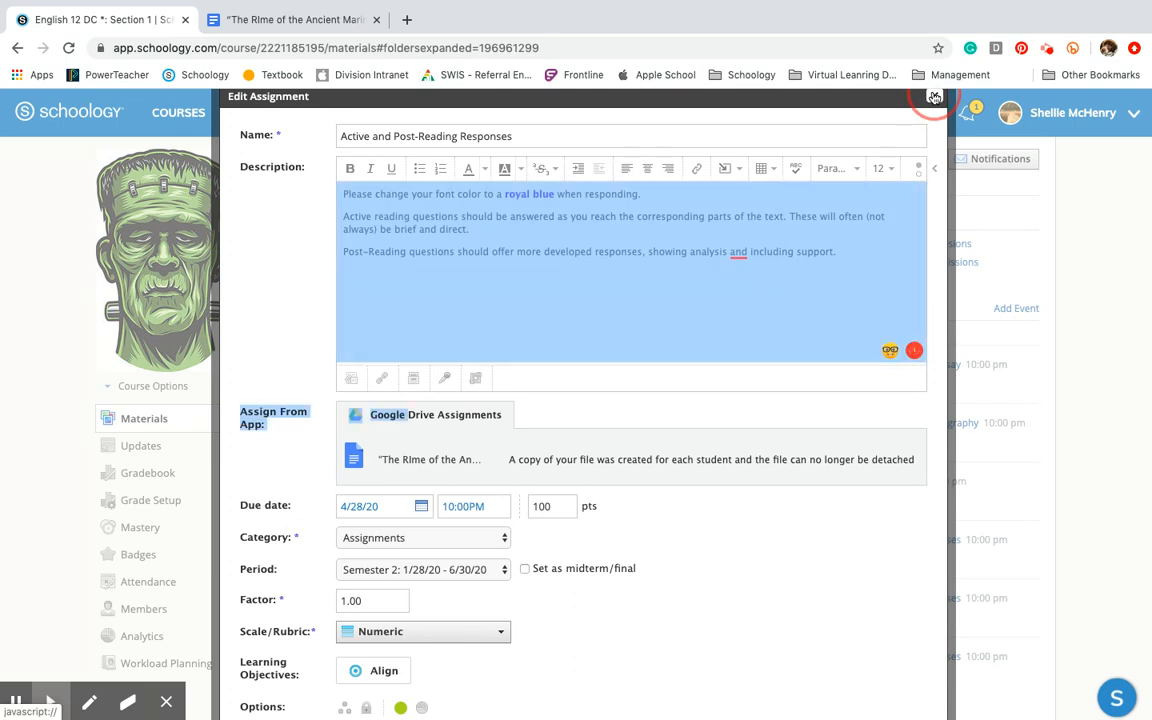
pyautogui.click(934, 97)
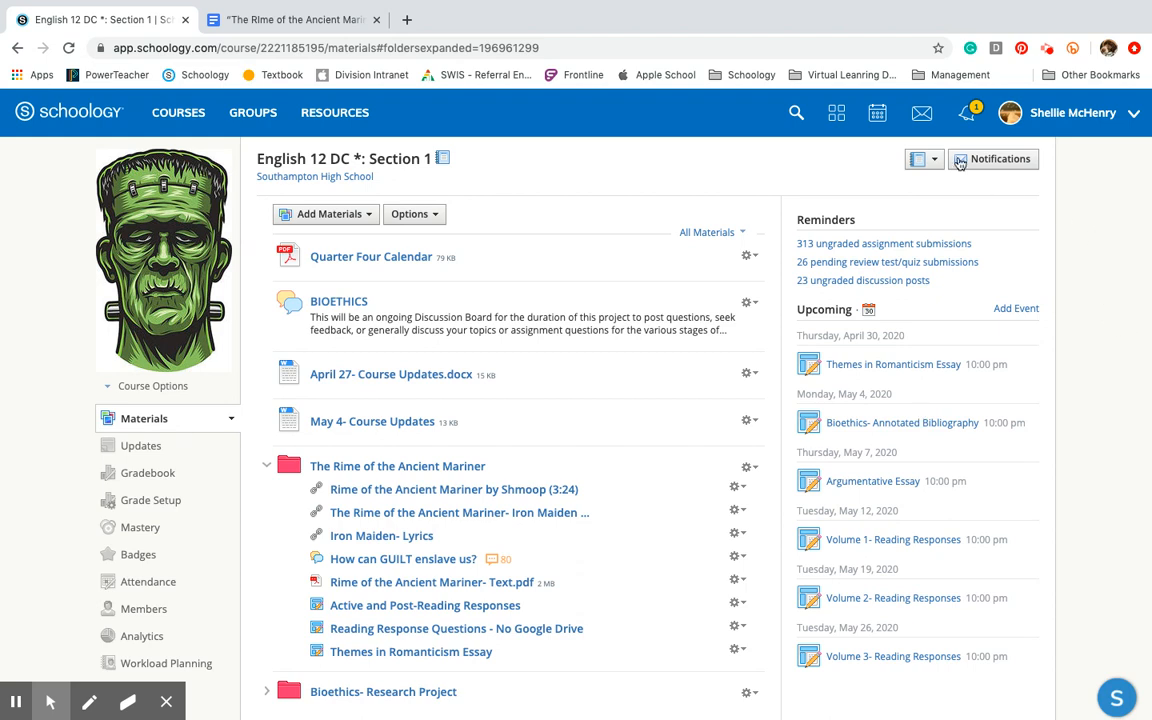
# - Start a new message and enter the recipient's first name to find the contact
pyautogui.click(930, 122)
pyautogui.click(880, 170)
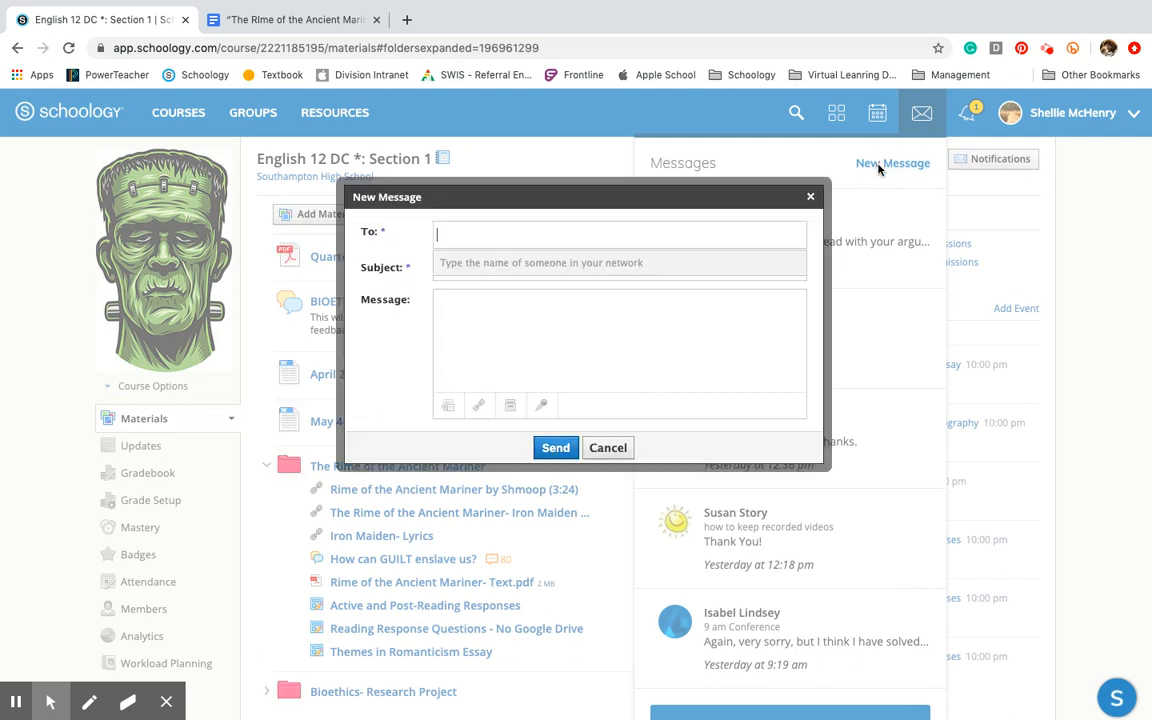
pyautogui.write('shellie')
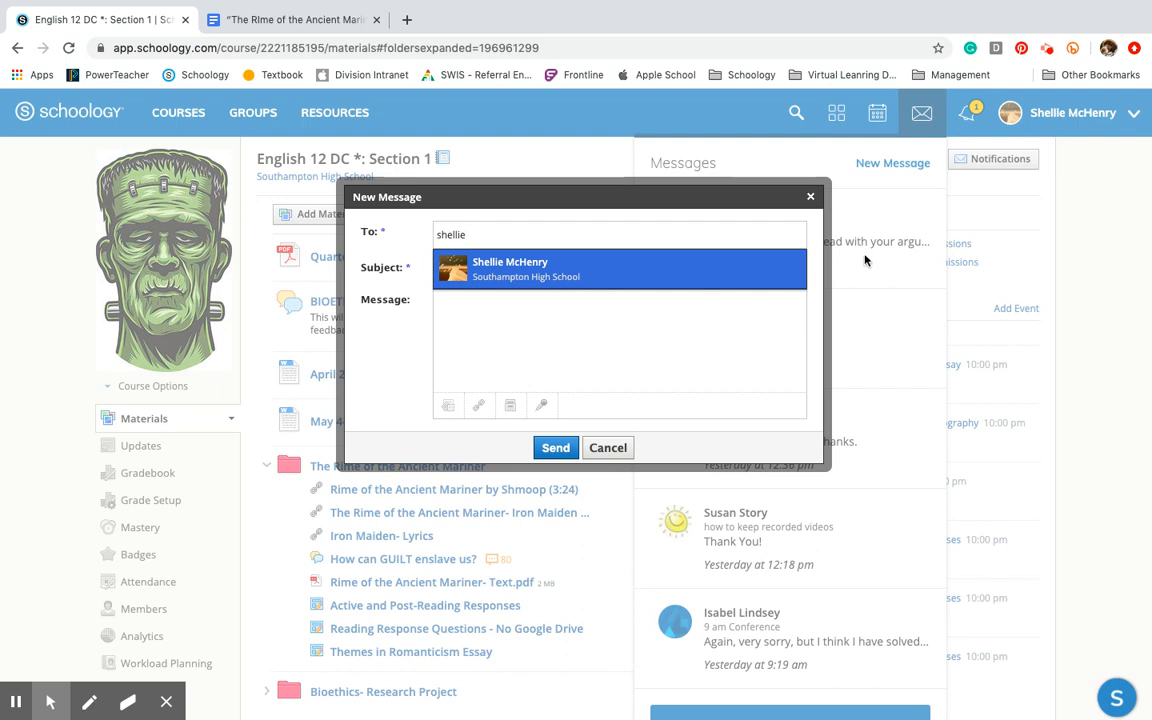
pyautogui.click(1048, 50)
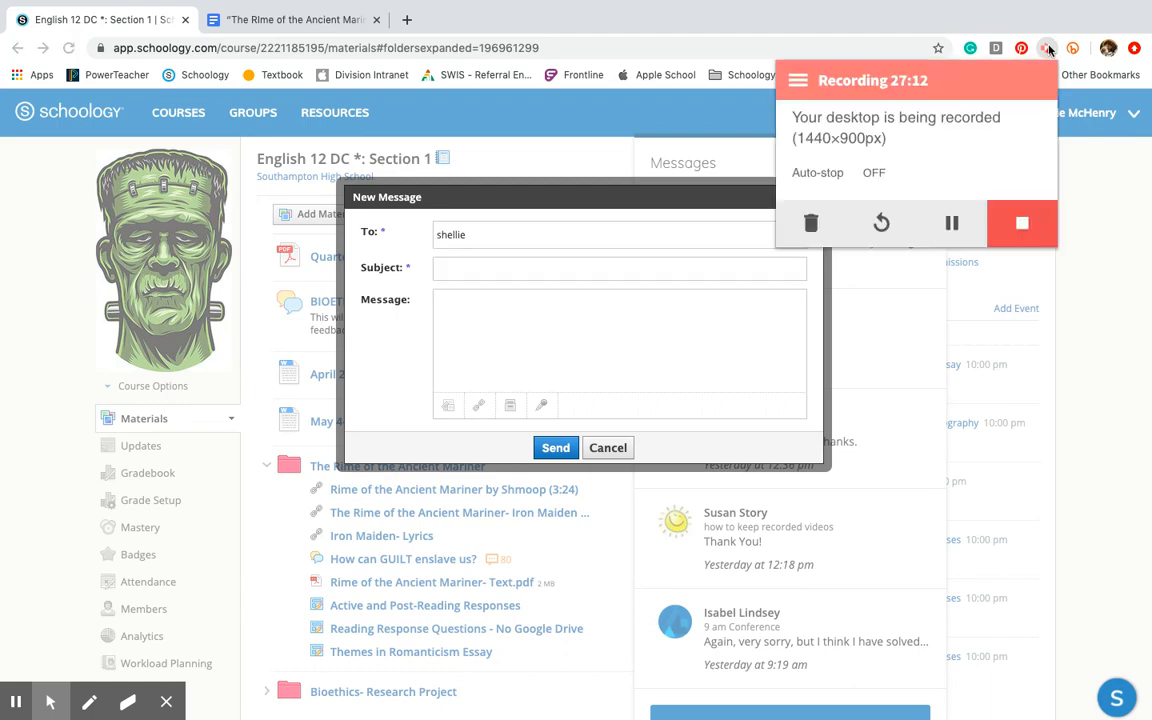